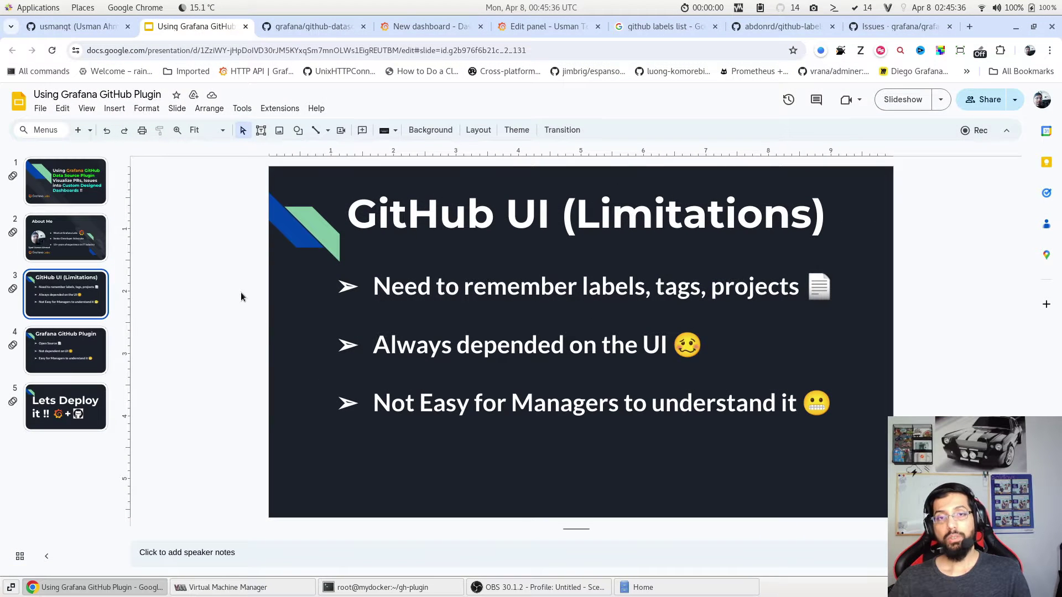
Open the grafana/grafana issues shortcut, then the 'needs more info' issues shortcut in a new tab
key(ctrl+t)
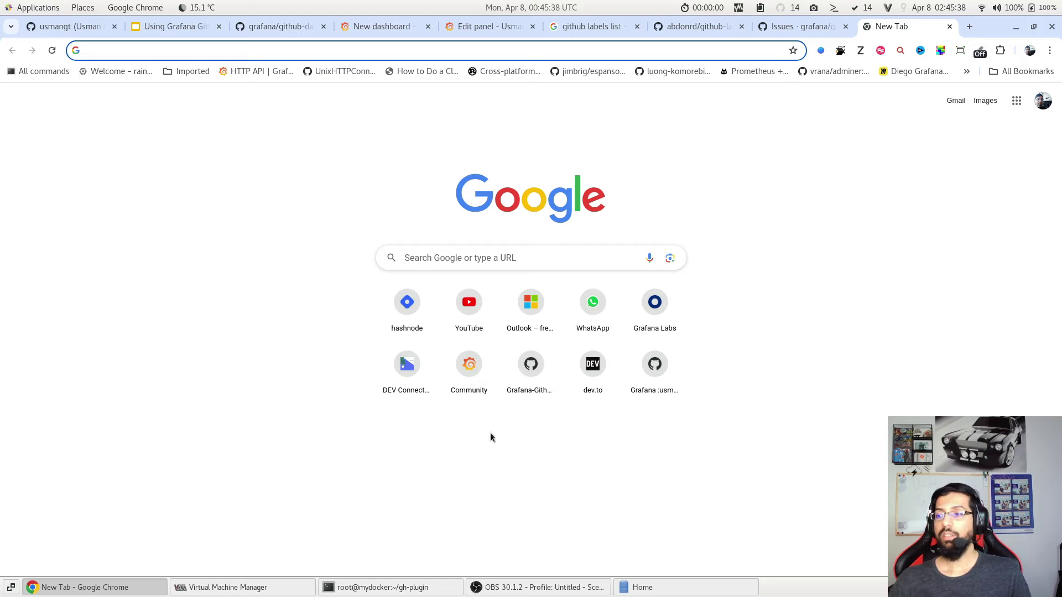
click(514, 400)
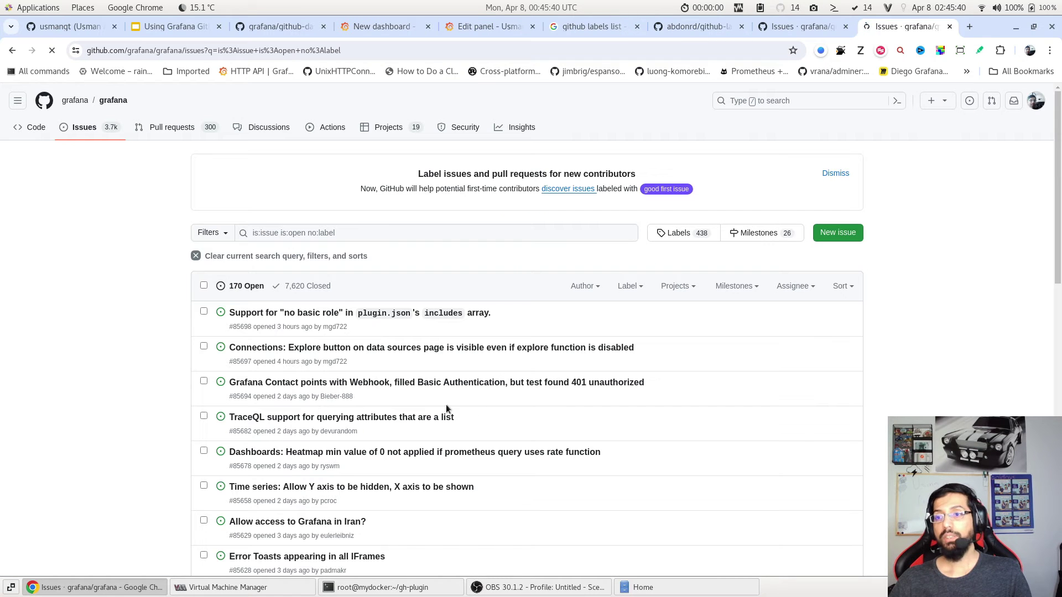
scroll(282, 311, down, 1)
scroll(282, 311, down, 5)
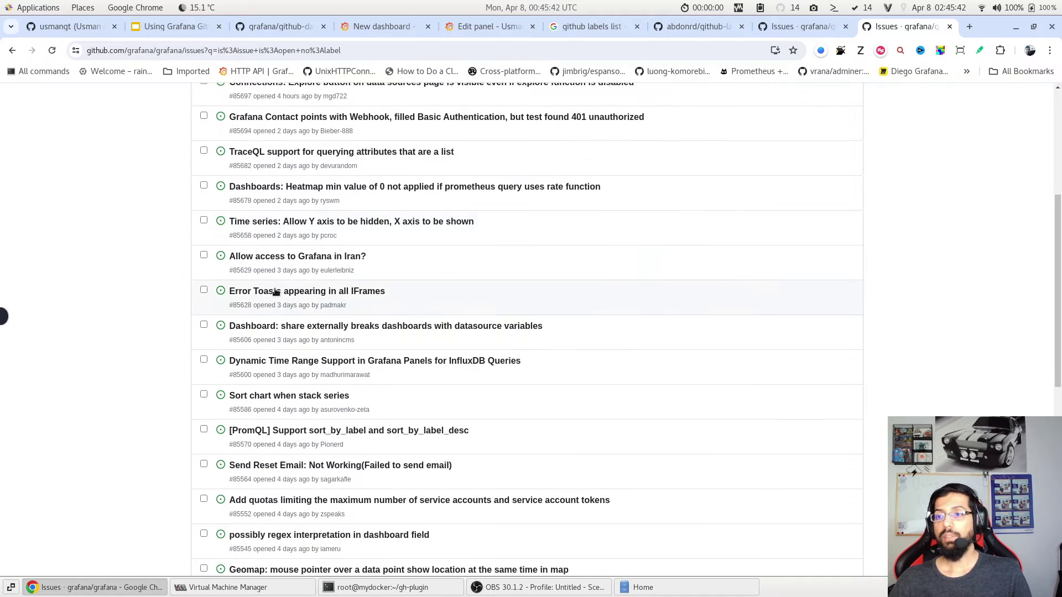
scroll(273, 278, down, 5)
scroll(290, 332, down, 1)
scroll(313, 395, up, 5)
scroll(314, 370, up, 2)
scroll(311, 340, up, 3)
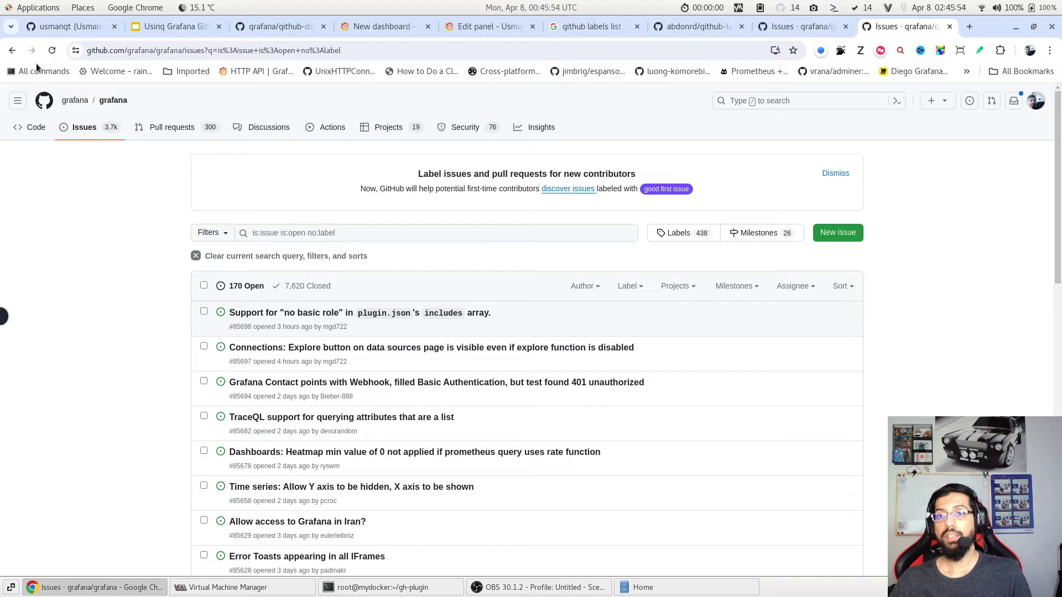
click(10, 50)
click(641, 393)
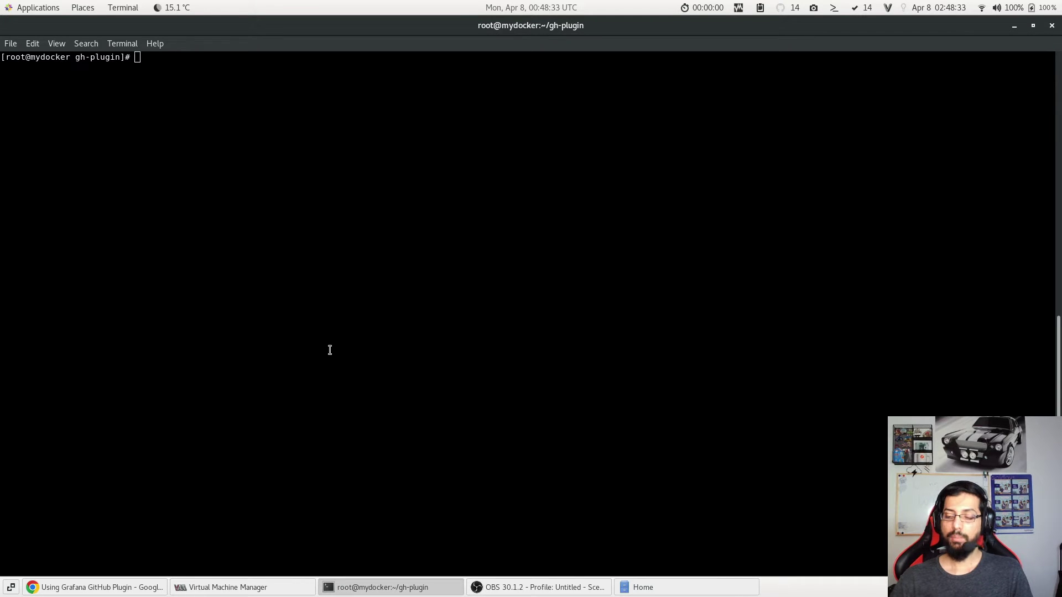
Enlarge the terminal text and run 'docker compose up -d' to start the grafana container
key(ctrl+plus)
key(ctrl+plus)
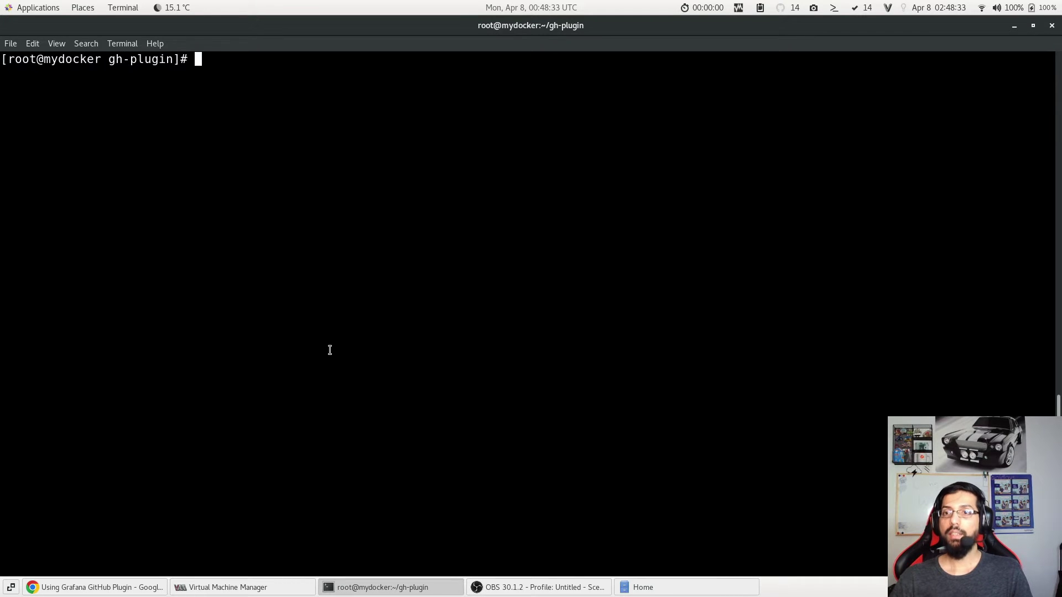
text(d)
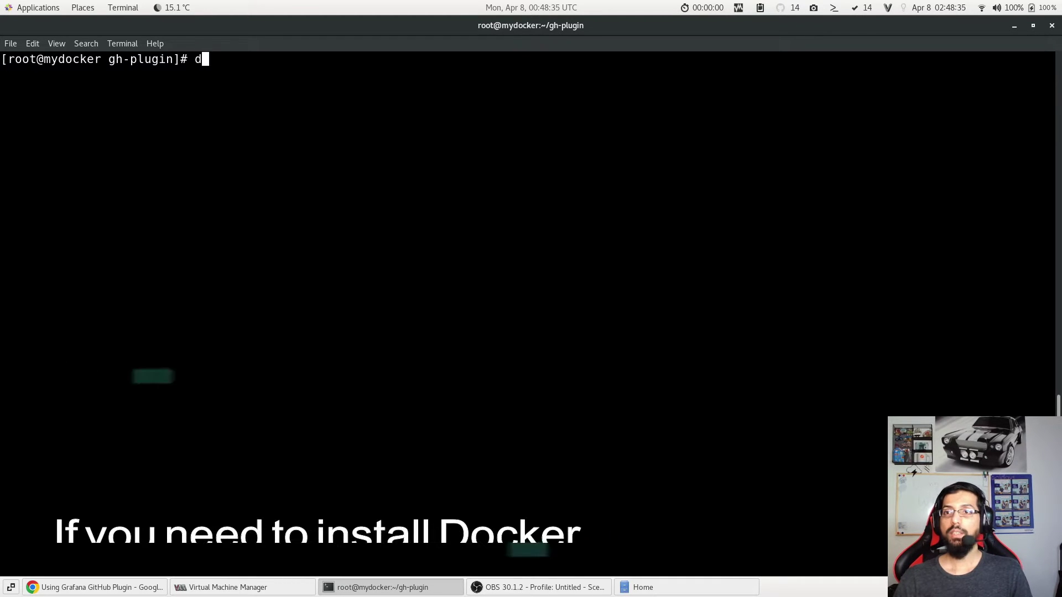
text(ocker )
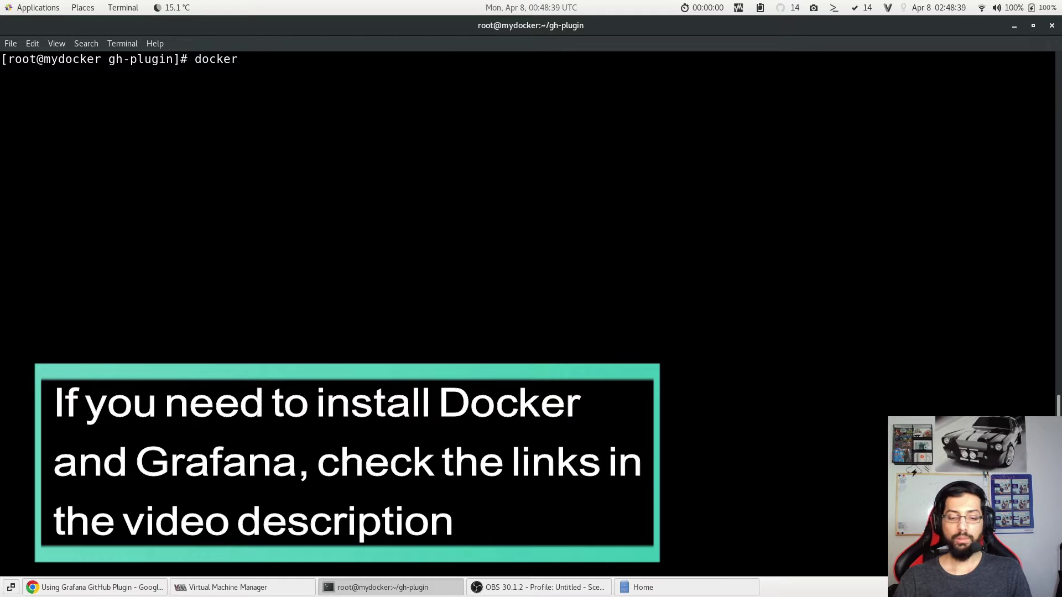
text(cmp)
key(BackSpace)
key(BackSpace)
text(ompose up)
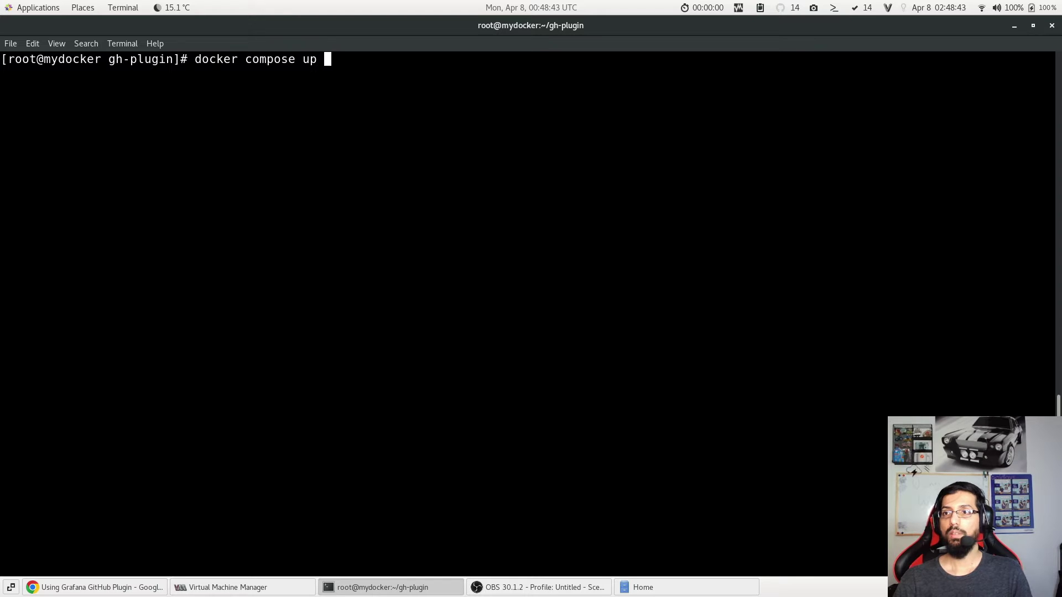
text( -d)
key(Return)
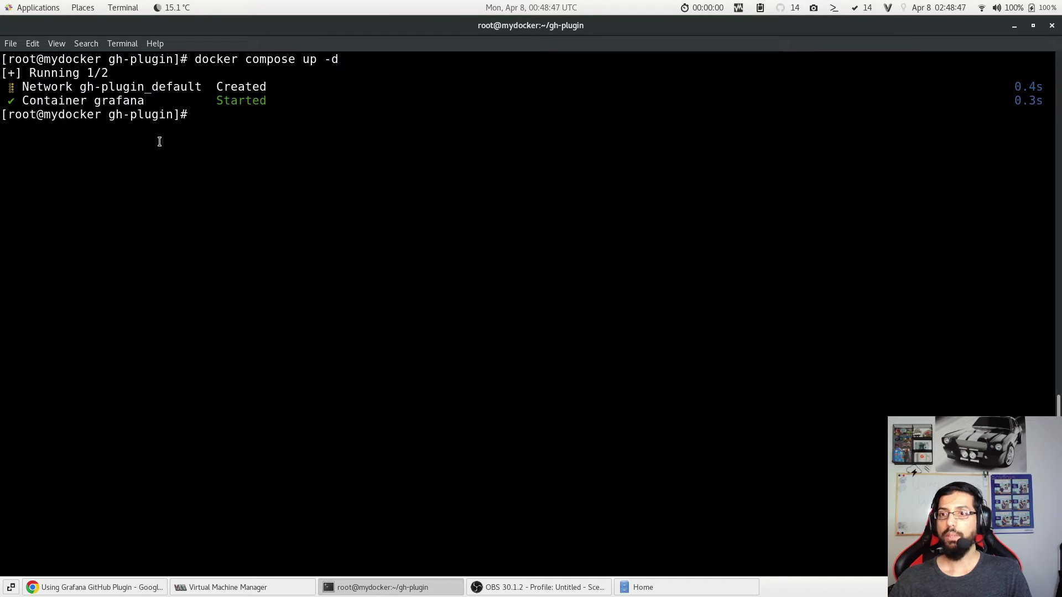
Open Grafana at 192.168.122.253:3000 and go to Administration > Plugins
click(63, 589)
key(ctrl+t)
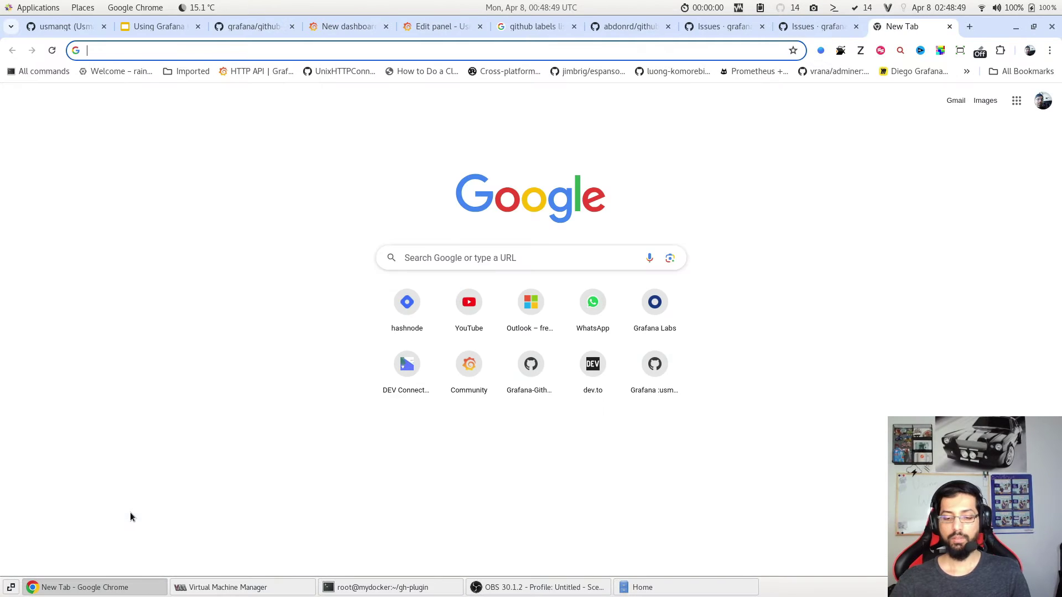
text(192.168.122.253:3000)
key(Return)
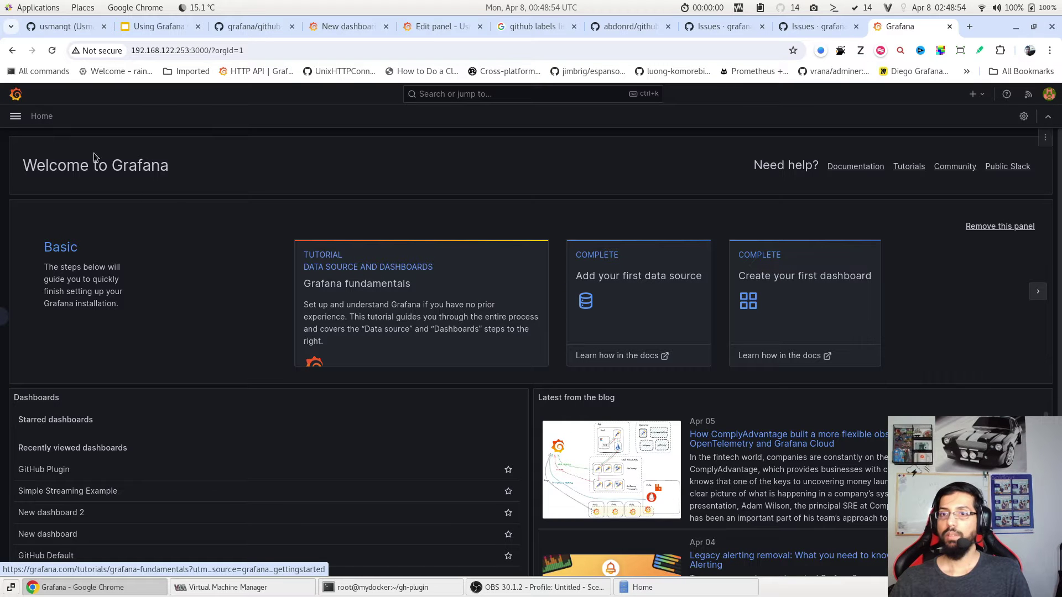
click(15, 117)
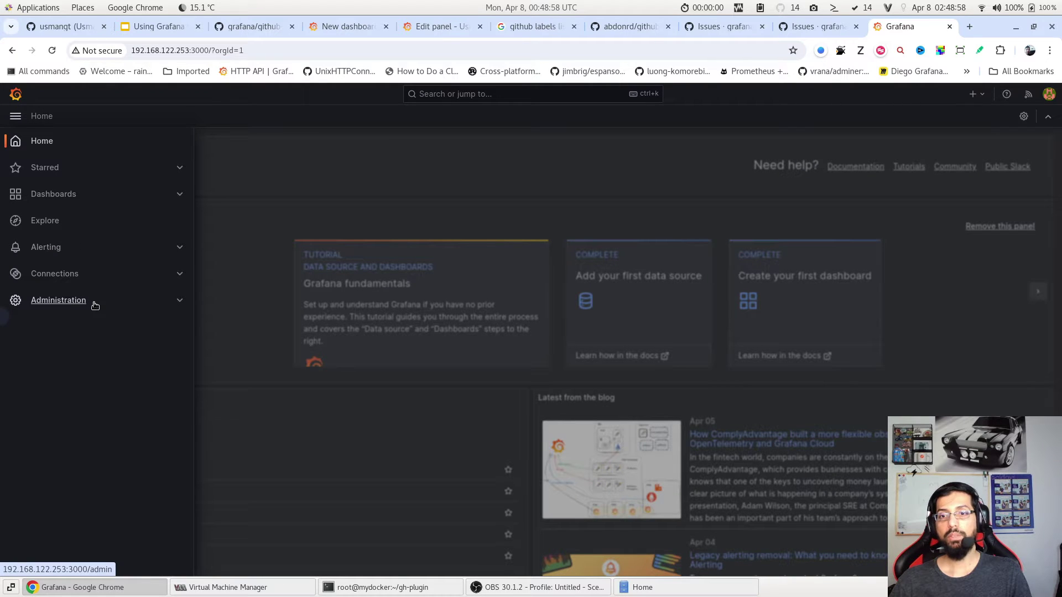
click(58, 300)
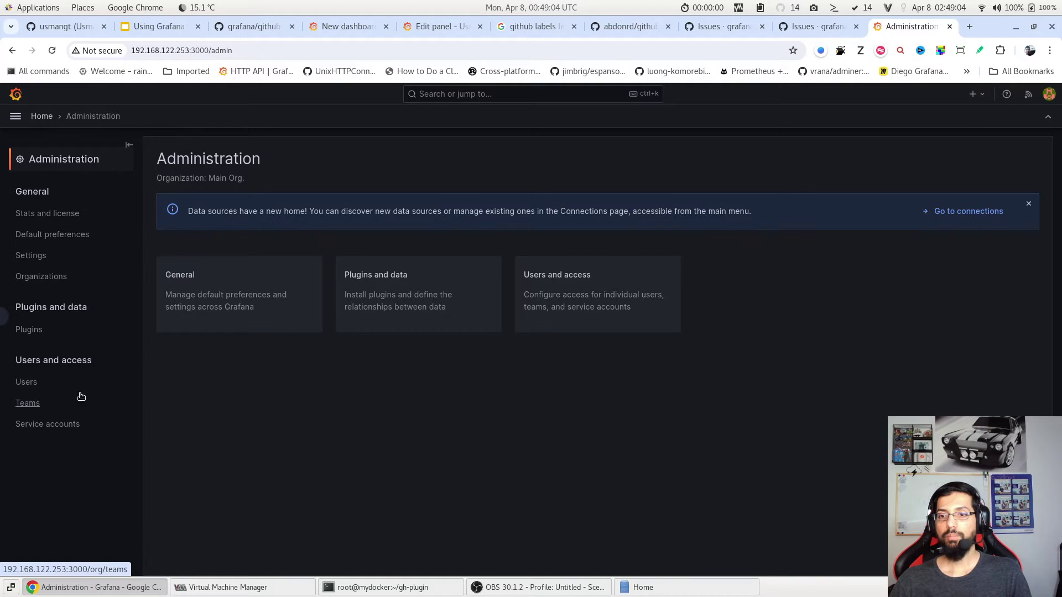
click(57, 330)
Filter plugins to state All and type Data sources, then open the GitHub plugin
click(247, 214)
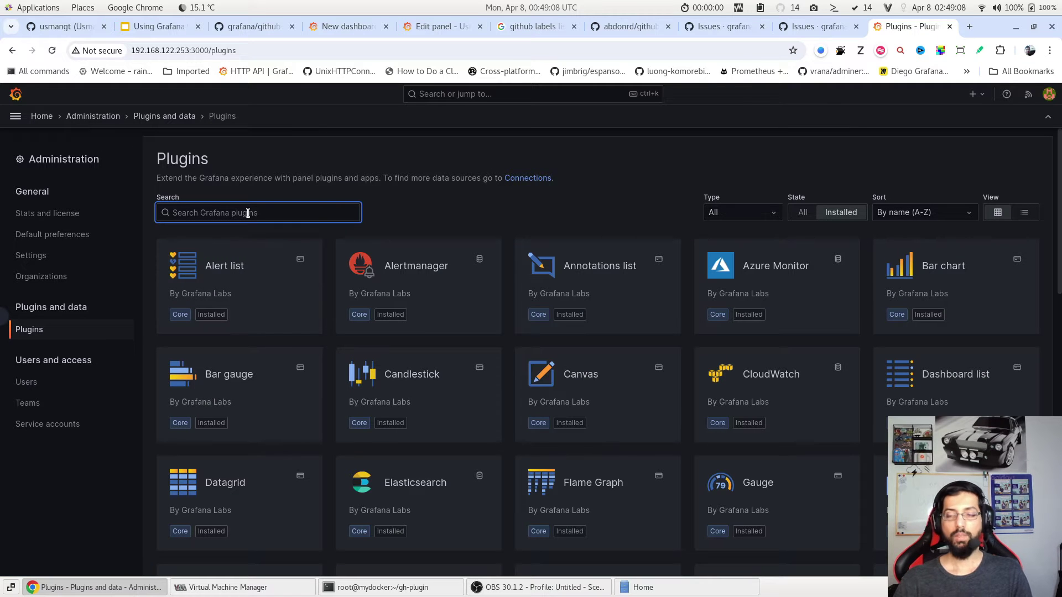
click(804, 216)
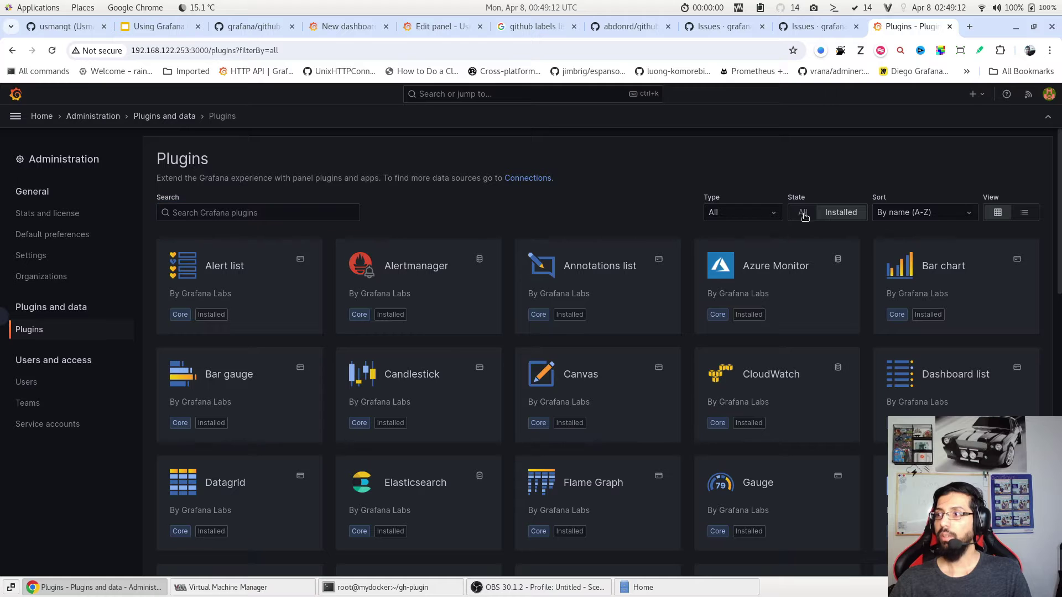
click(738, 214)
click(739, 247)
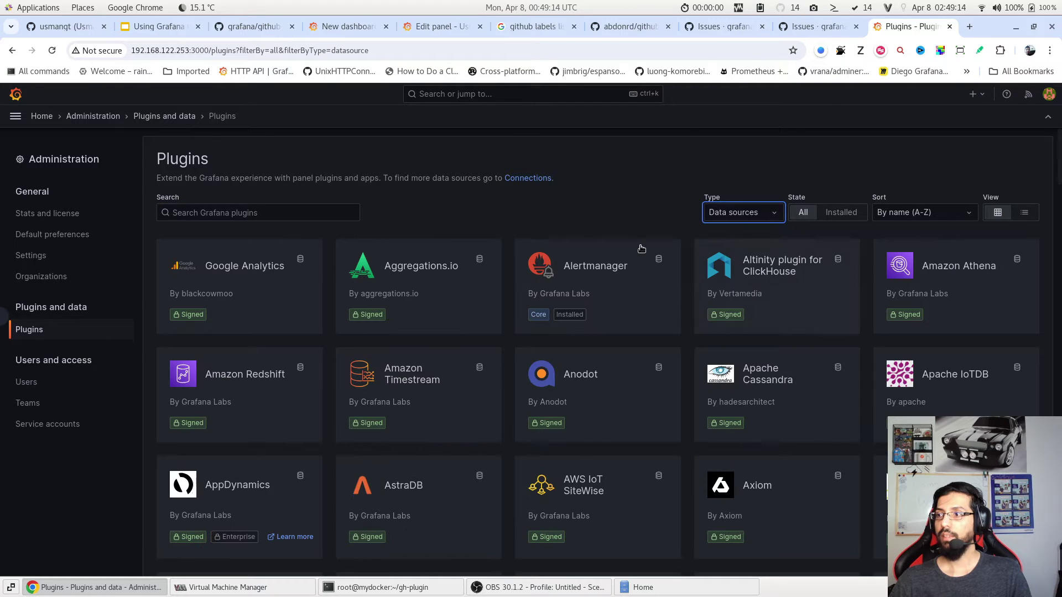
click(229, 213)
text(github)
click(212, 287)
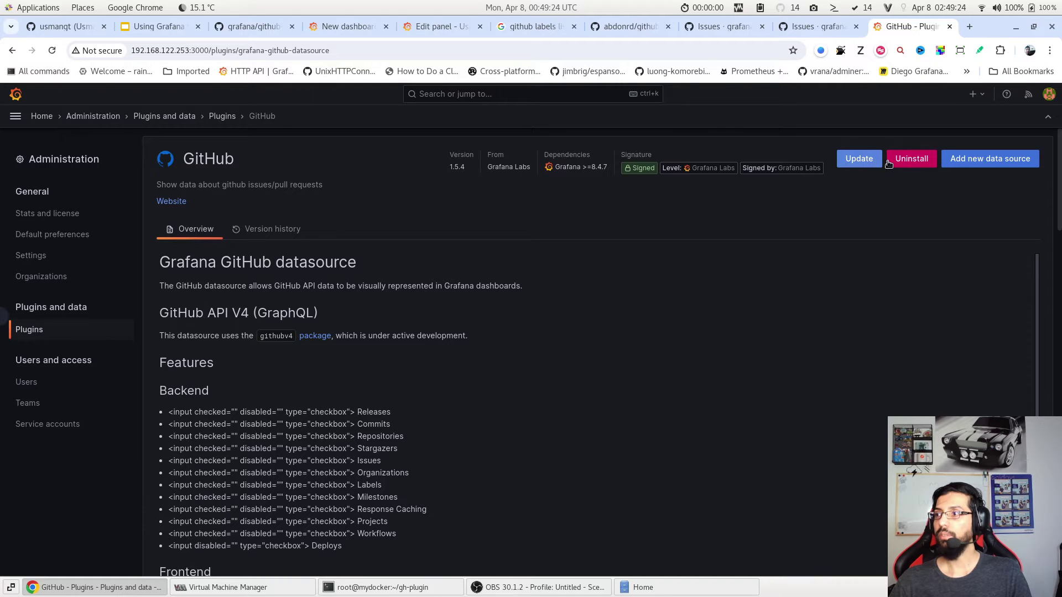
Add a GitHub data source renamed grafana-github-demo, then return to the GitHub profile tab
click(990, 166)
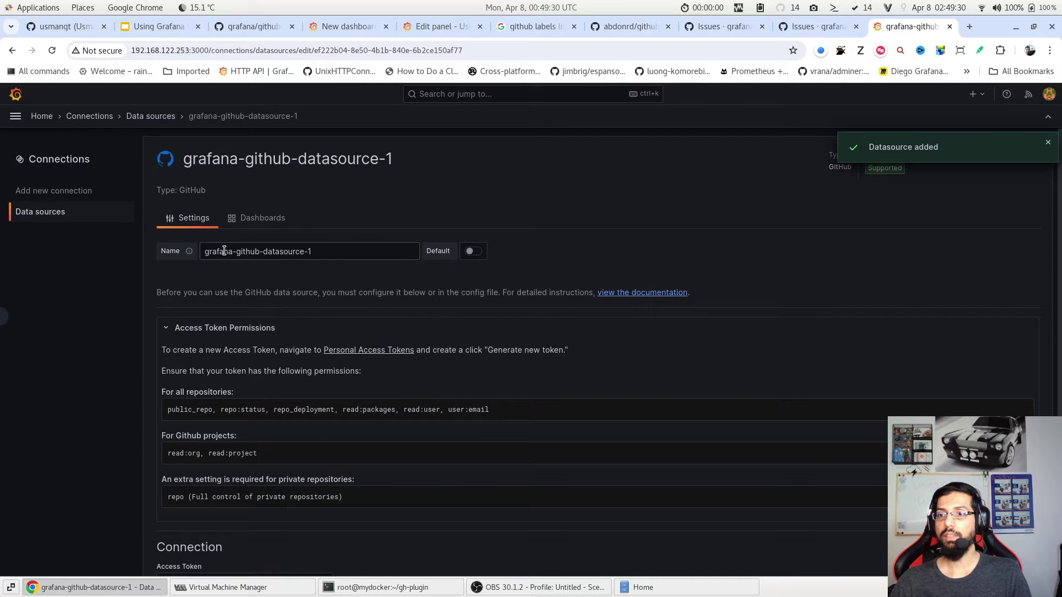
drag(266, 251, 359, 234)
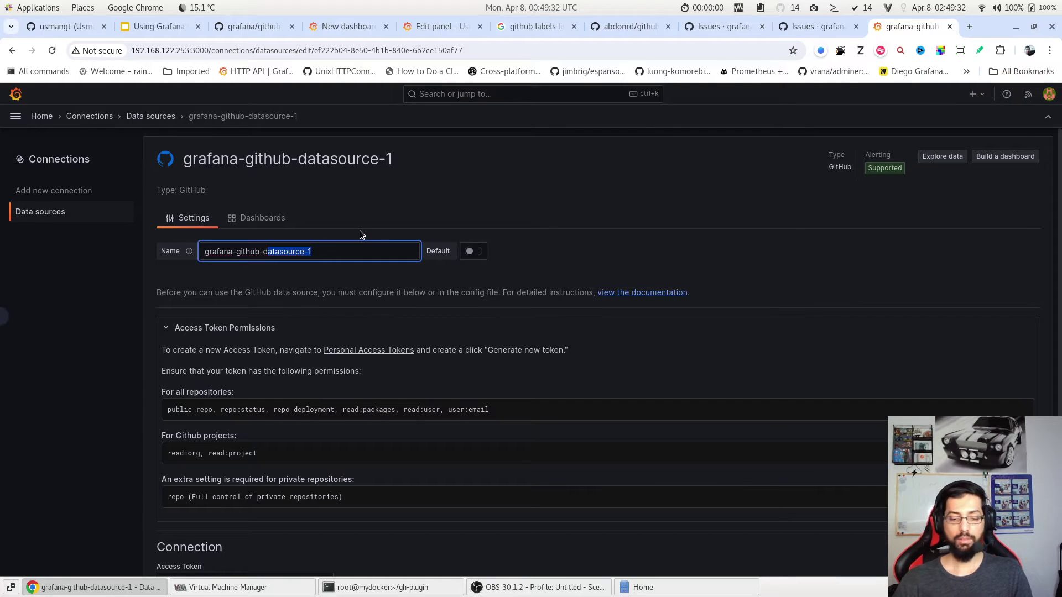
text(demo)
scroll(359, 234, down, 1)
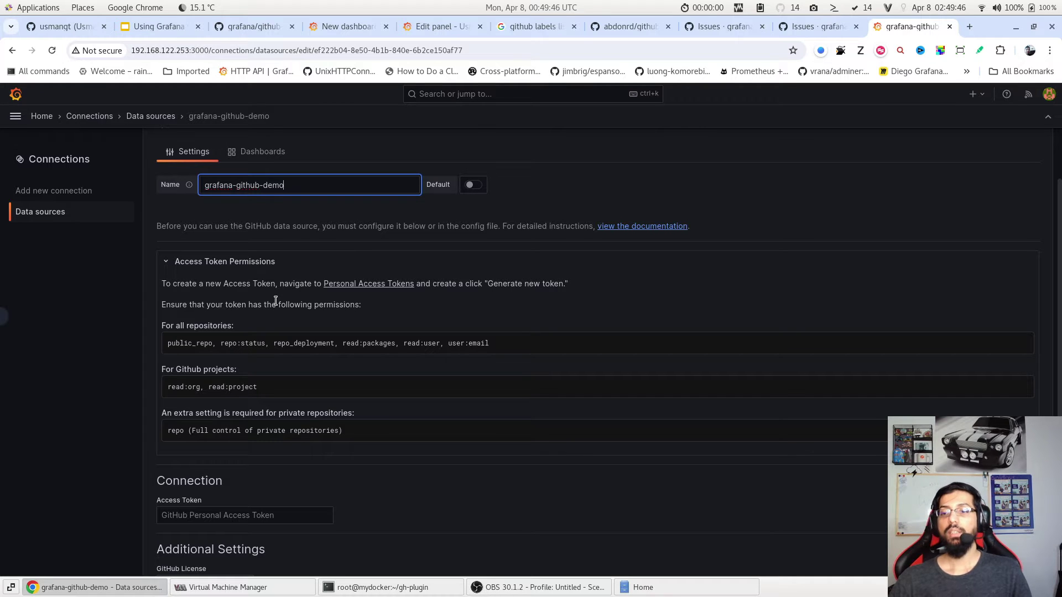
scroll(286, 323, down, 2)
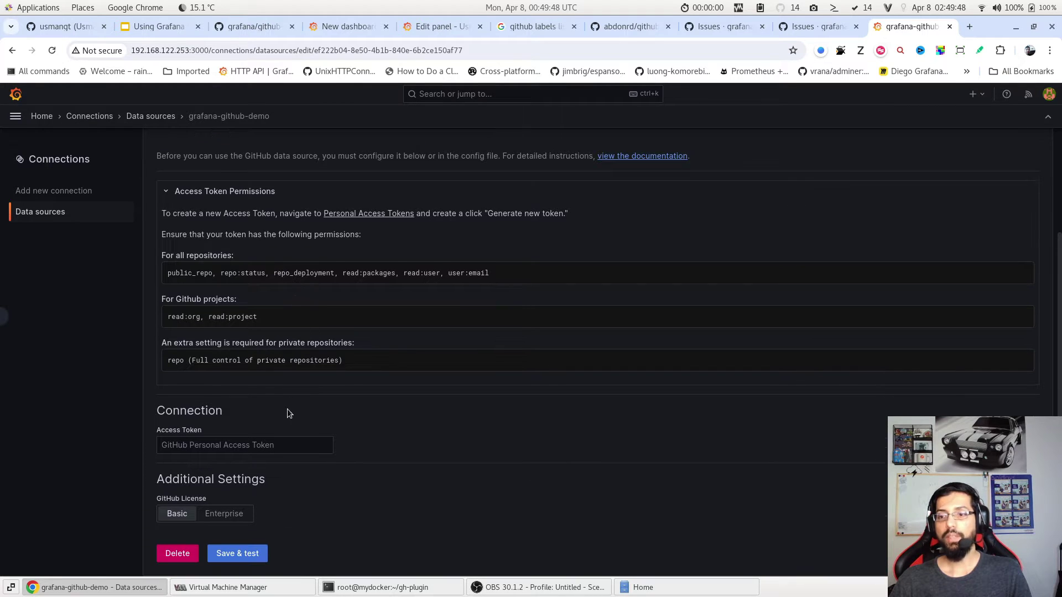
click(59, 27)
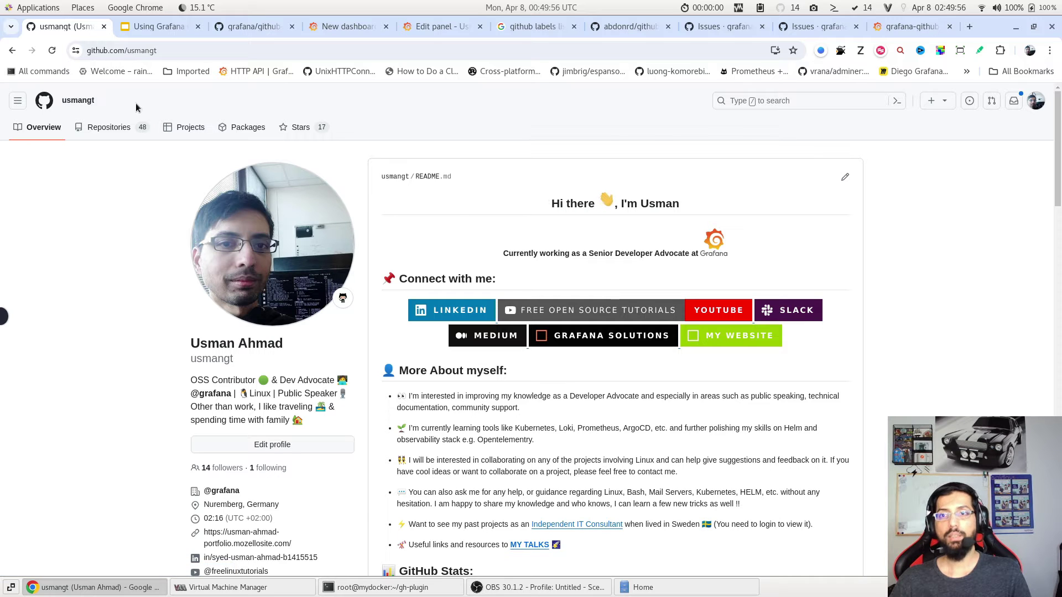
Go to Settings > Developer settings > Tokens (classic) and choose Generate new token (classic)
click(1036, 101)
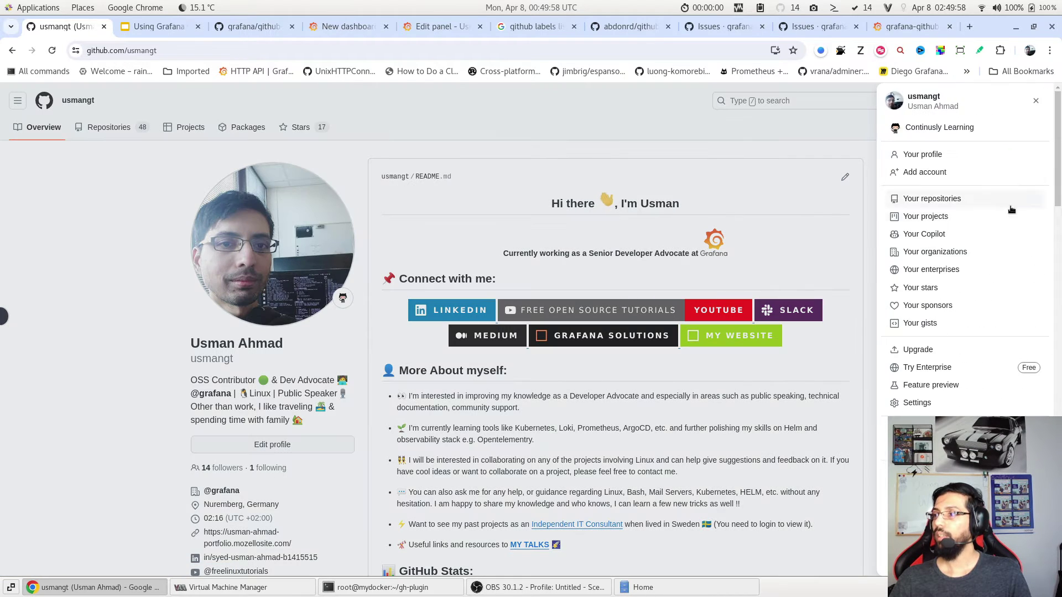
click(918, 403)
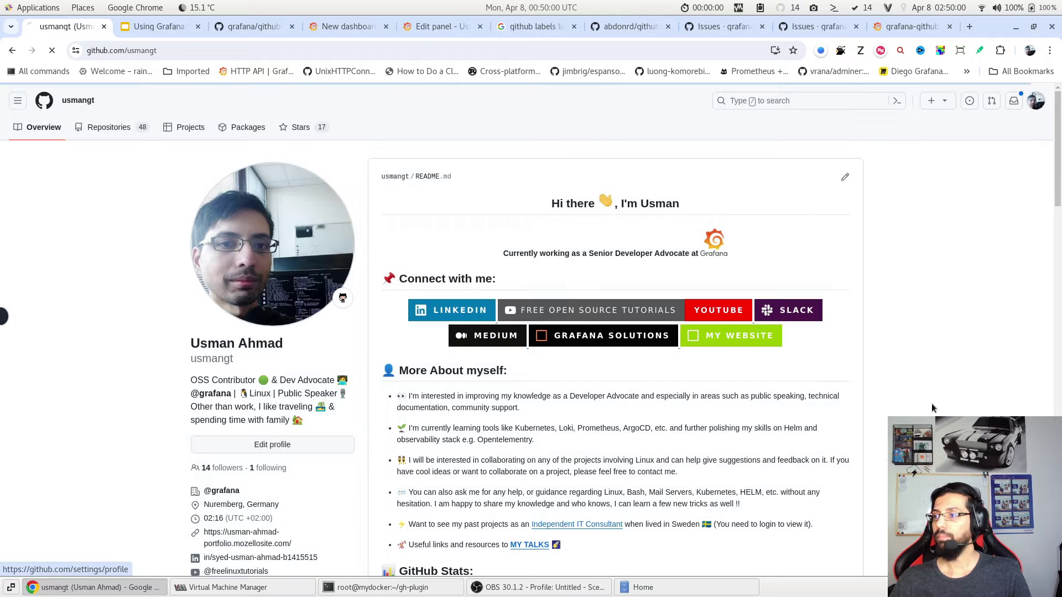
scroll(285, 439, down, 5)
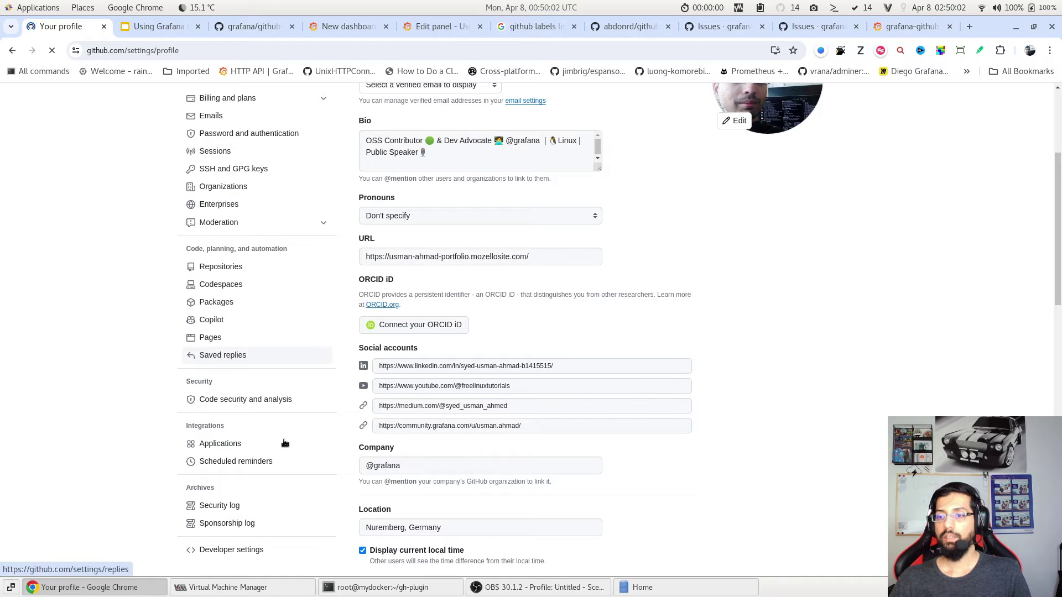
key(ctrl+plus)
scroll(284, 440, down, 5)
scroll(188, 316, down, 3)
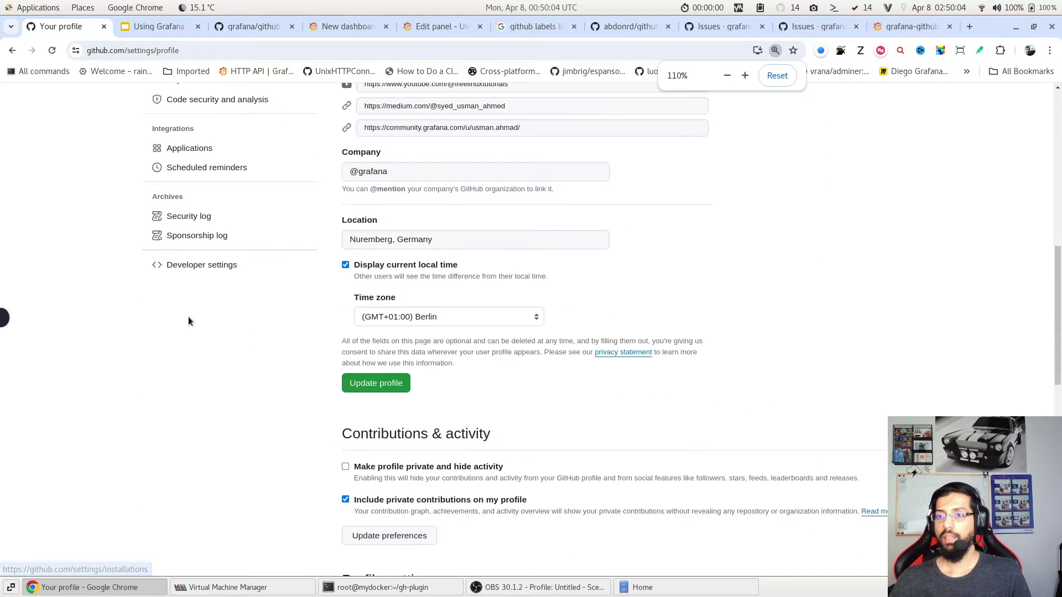
click(220, 268)
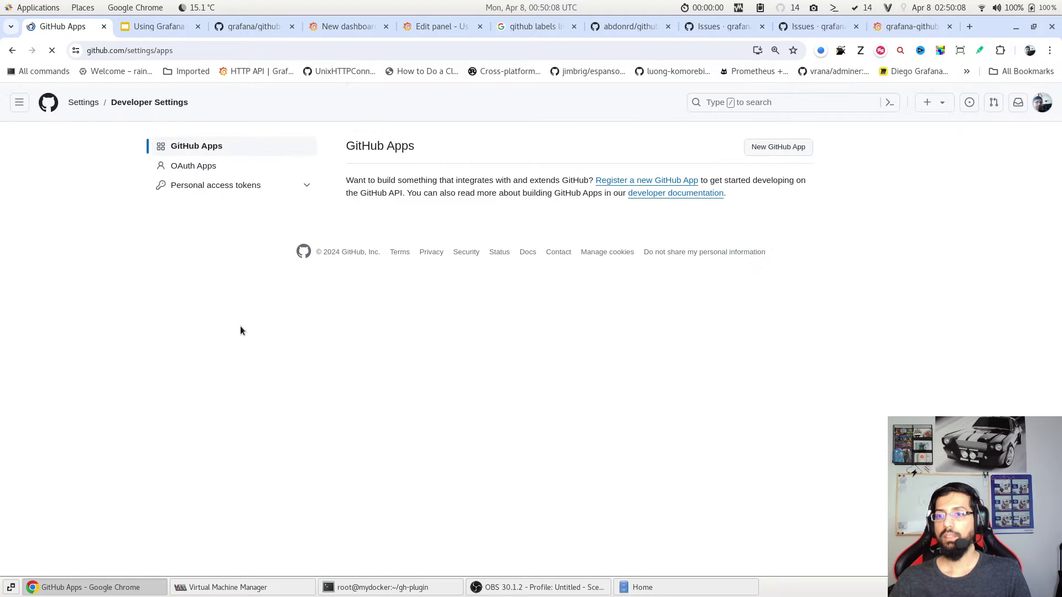
click(234, 194)
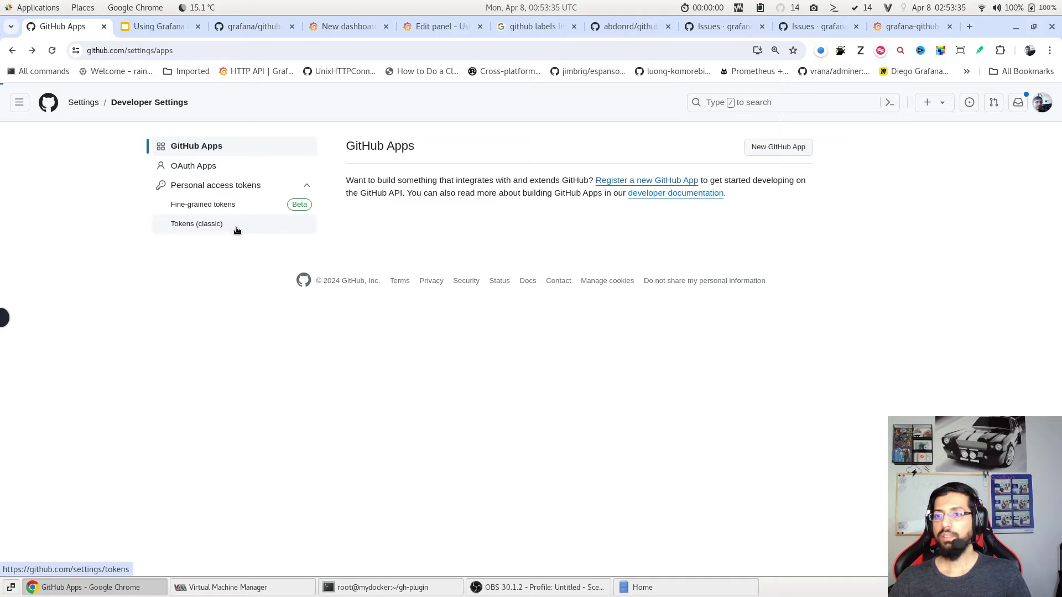
click(224, 224)
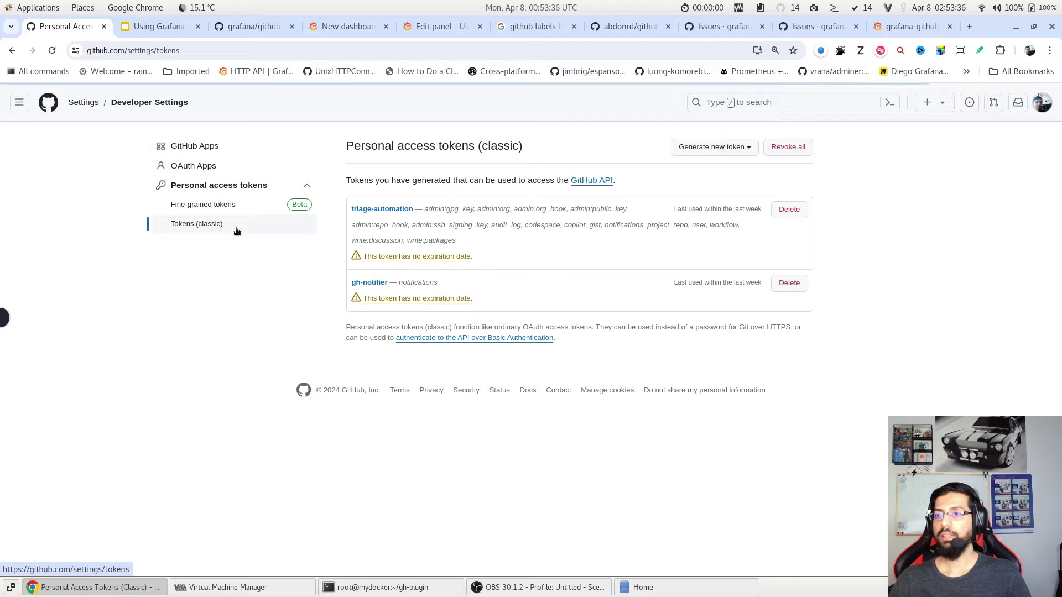
click(703, 152)
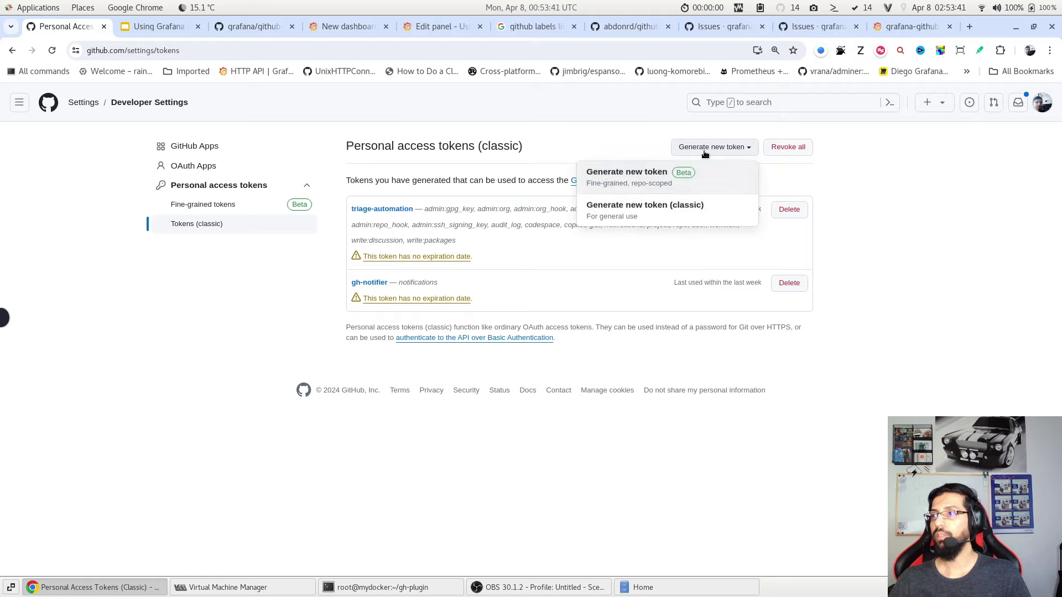
click(678, 214)
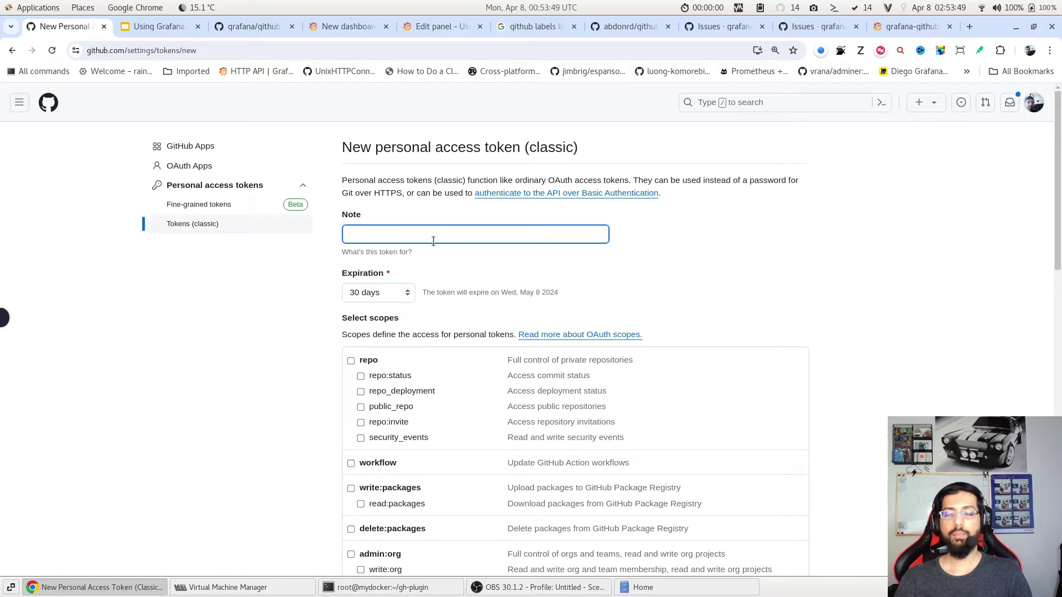
text(demo-)
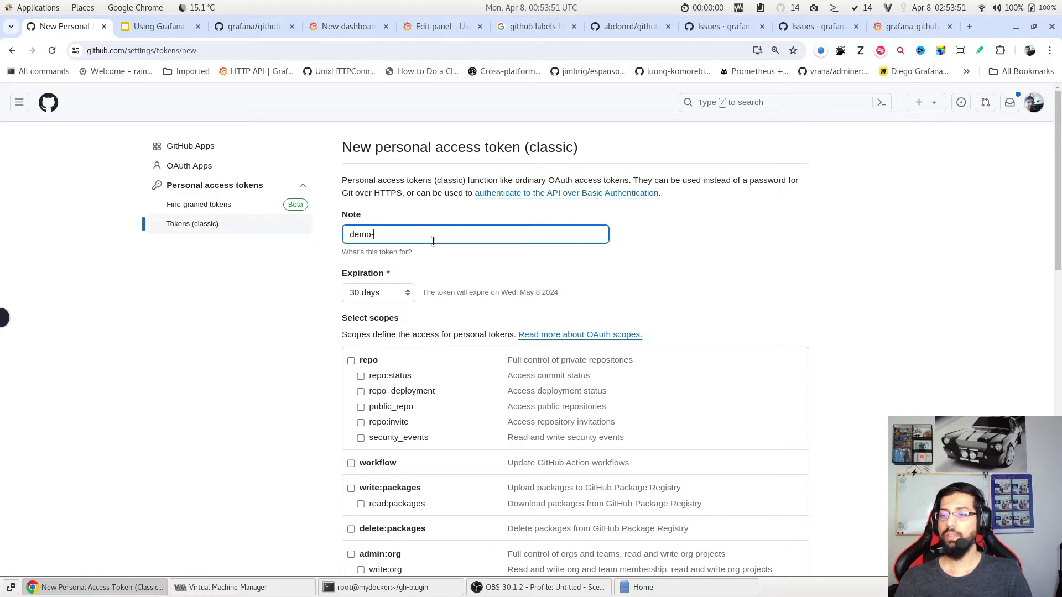
text(github)
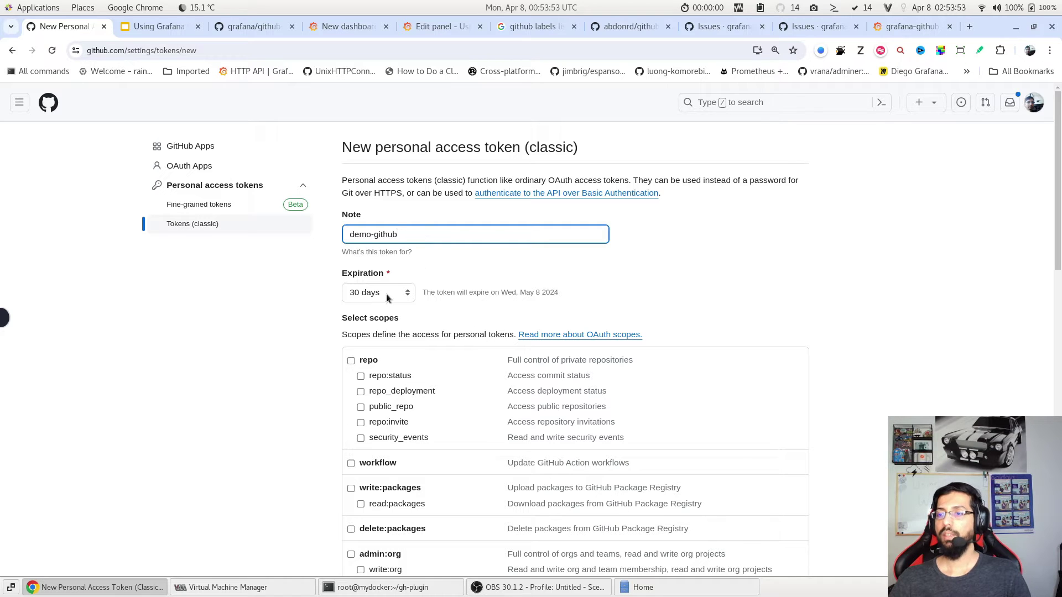
Set the new token's expiration to 7 days
click(385, 292)
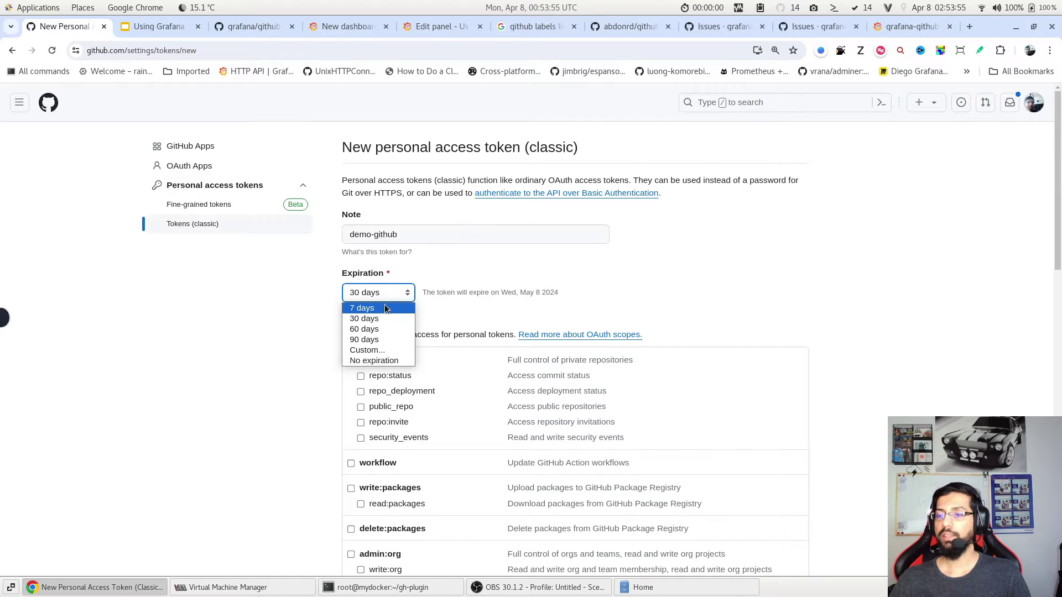
click(386, 308)
scroll(286, 310, down, 2)
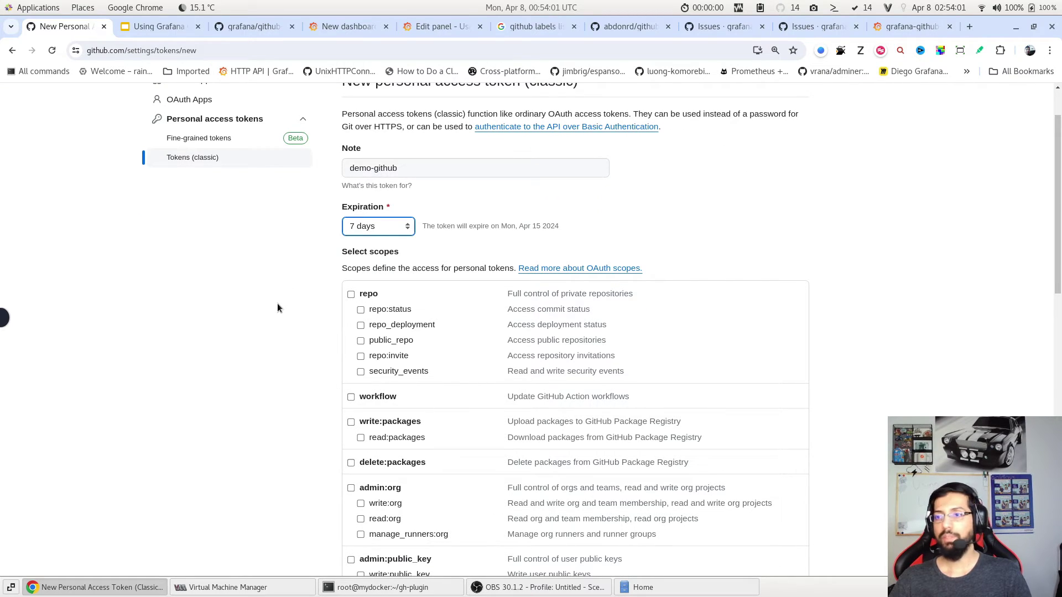
click(379, 232)
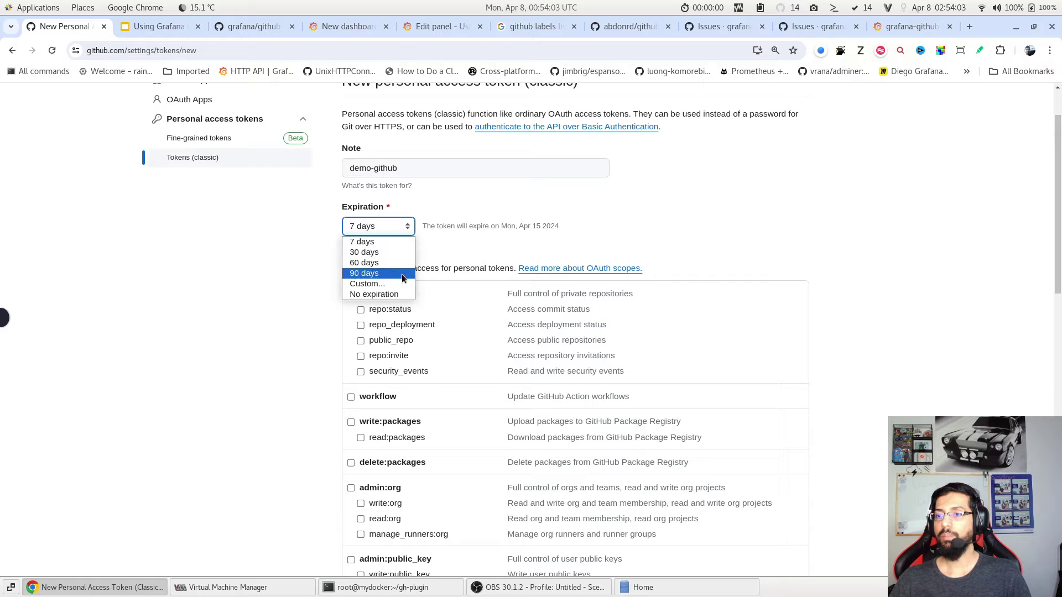
click(299, 309)
scroll(299, 309, down, 2)
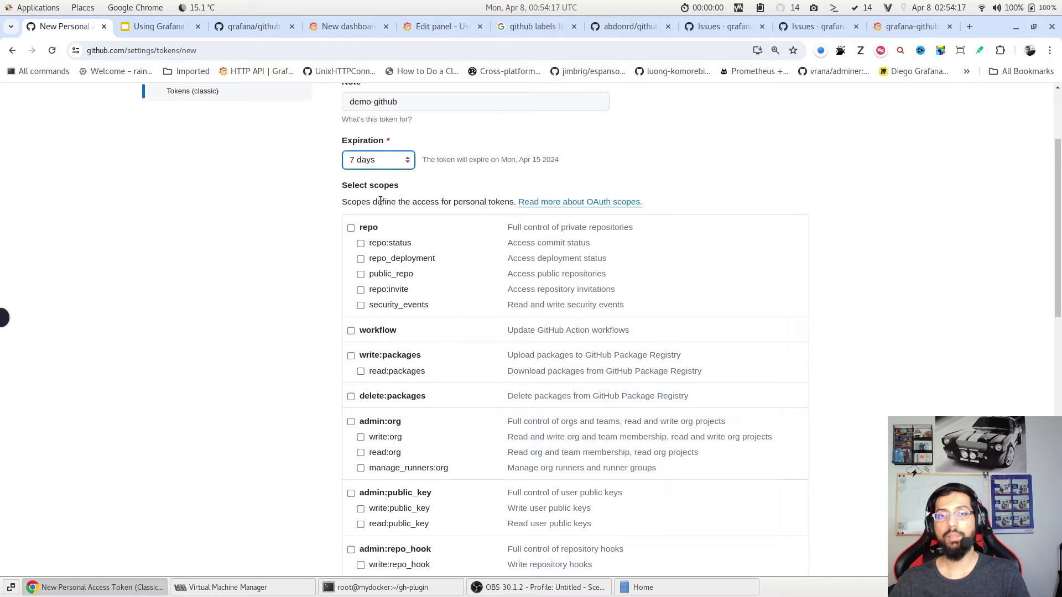
Grant the repo:invite, repo_deployment, repo:status and read:discussion scopes
click(349, 229)
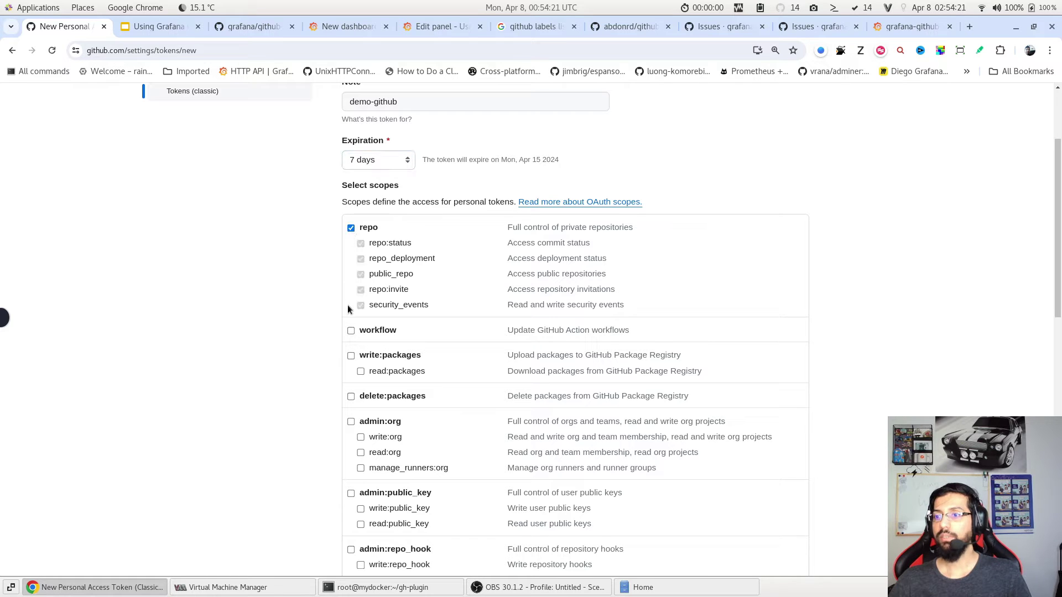
scroll(370, 294, down, 1)
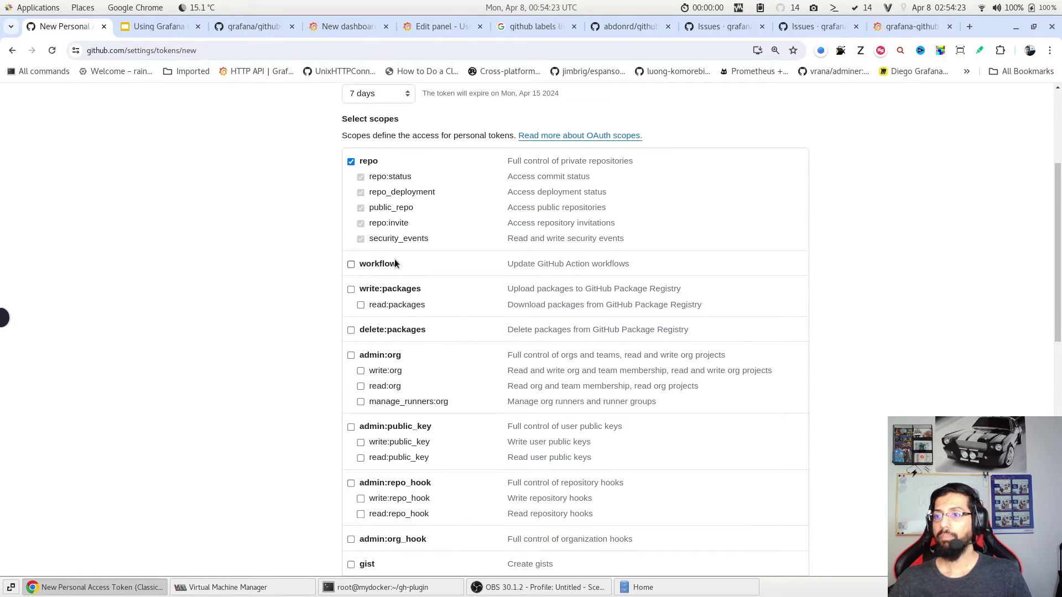
click(350, 162)
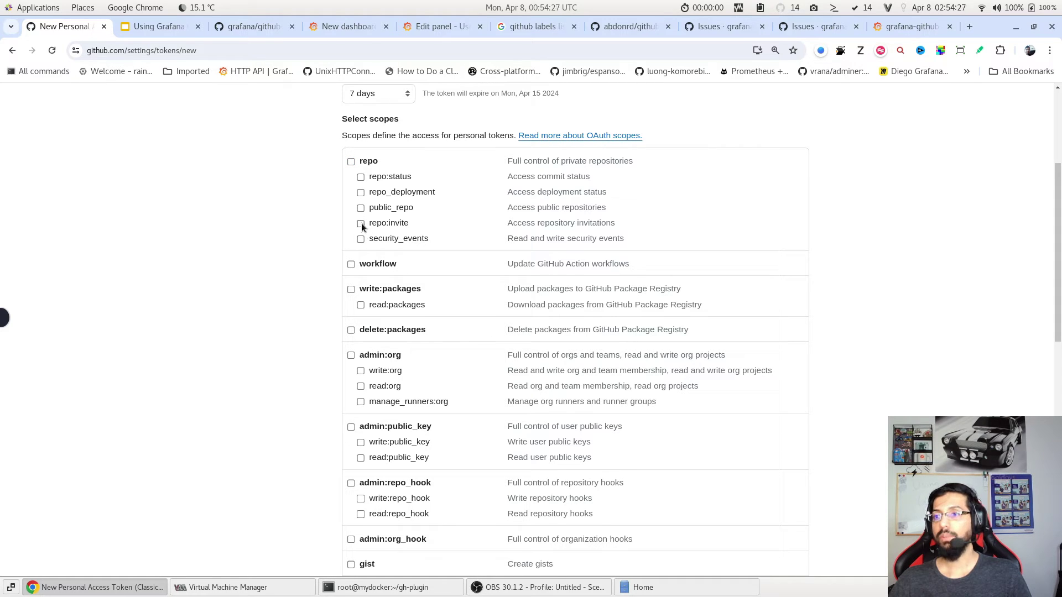
click(360, 222)
click(361, 191)
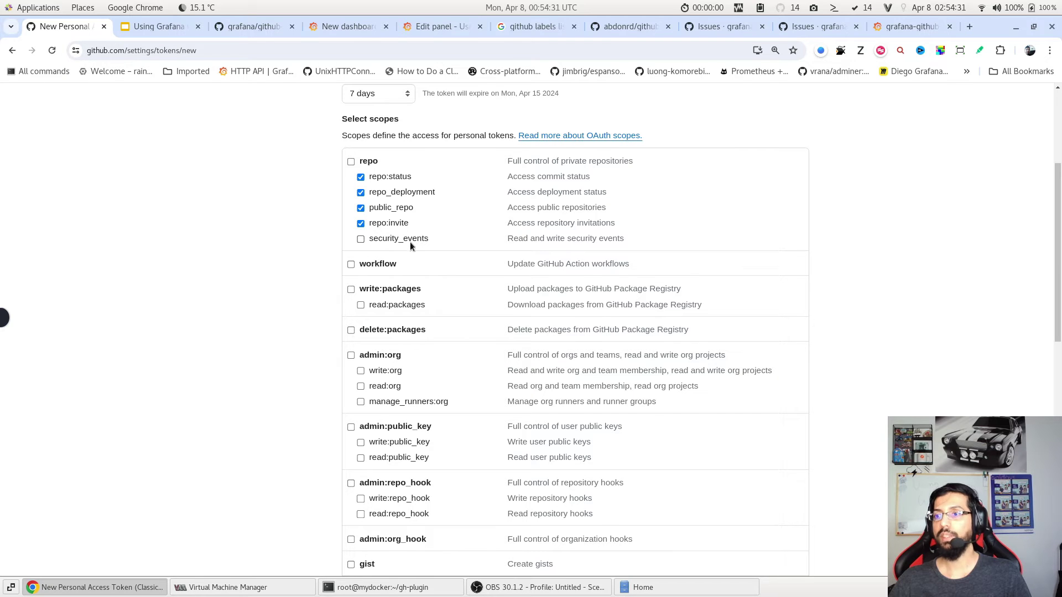
scroll(417, 244, down, 1)
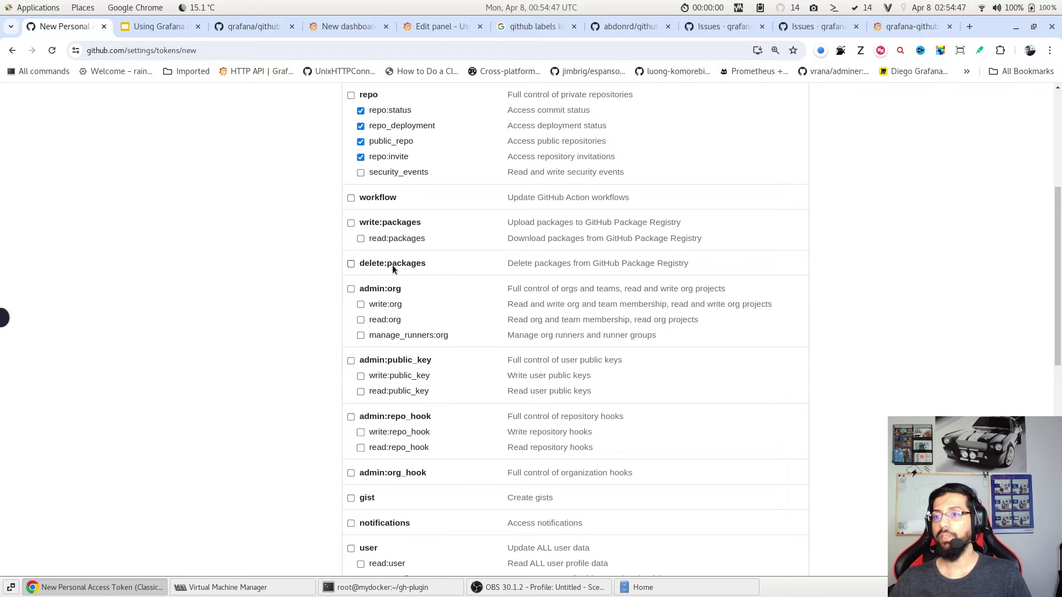
scroll(323, 266, down, 2)
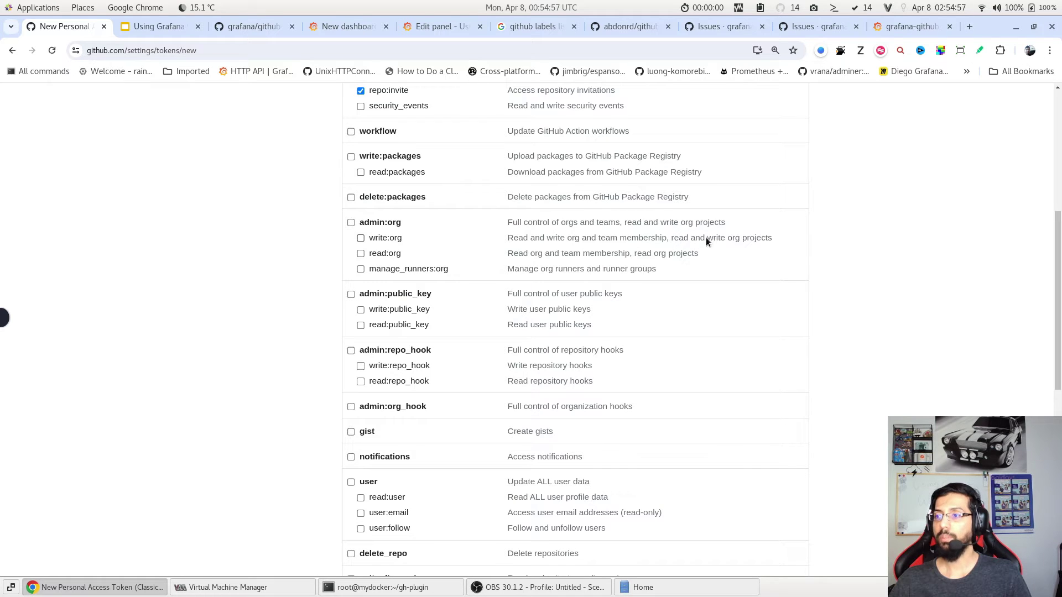
scroll(705, 242, down, 1)
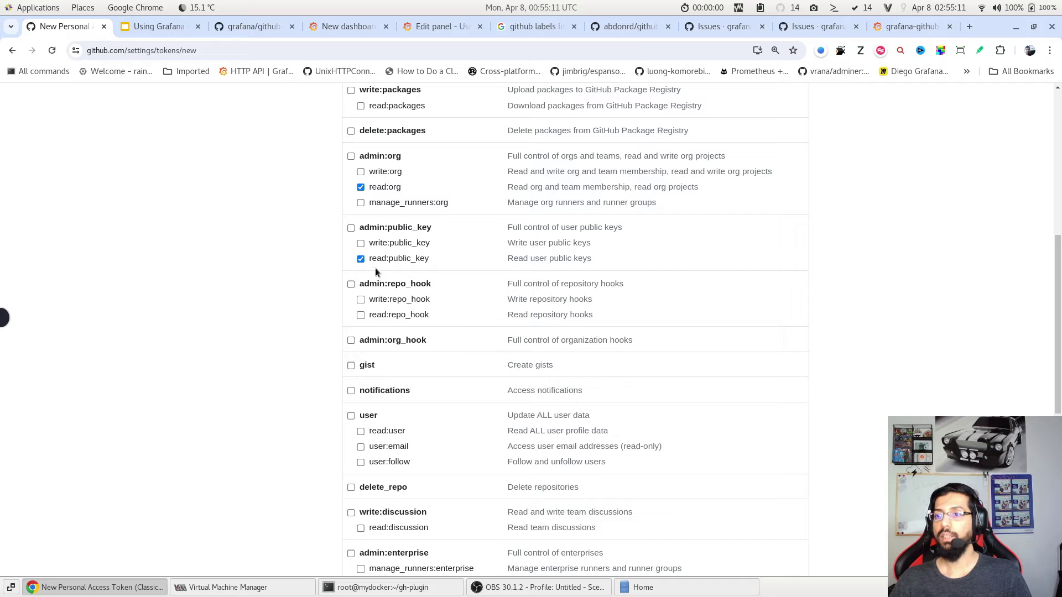
click(360, 314)
scroll(305, 315, down, 1)
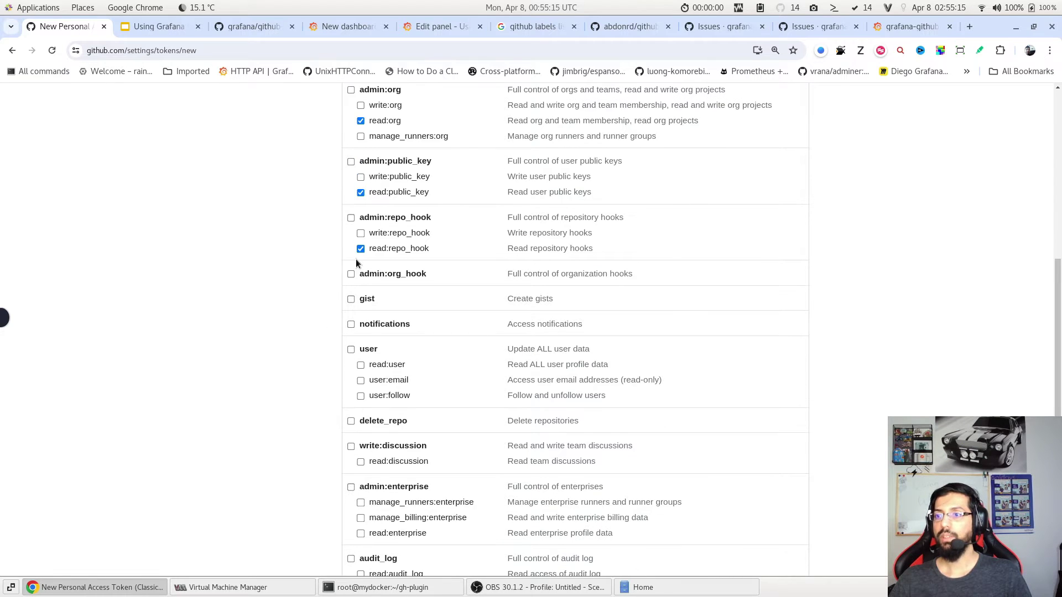
scroll(356, 257, down, 2)
scroll(353, 261, up, 1)
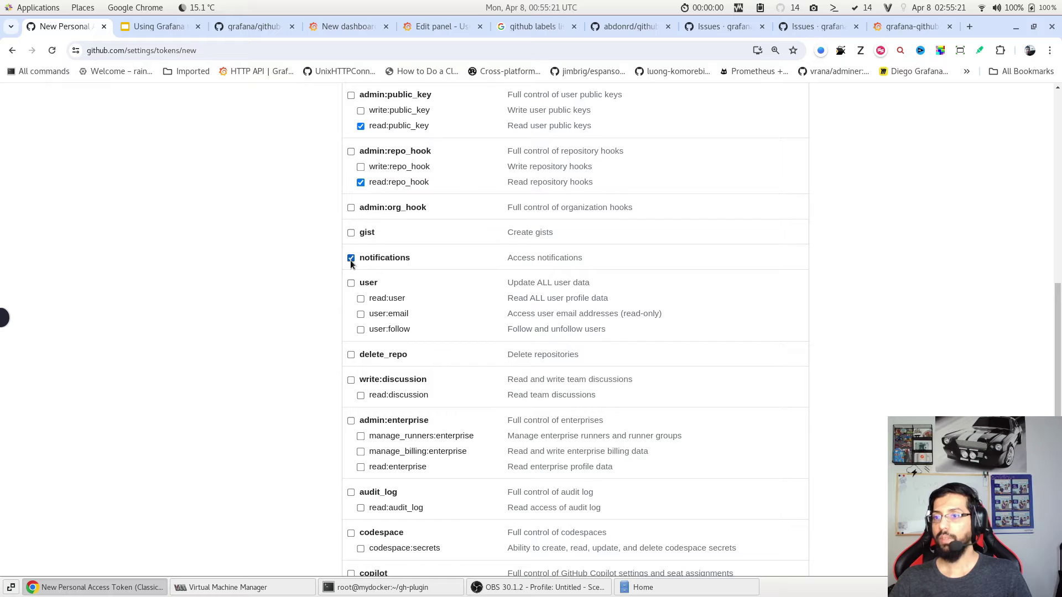
scroll(365, 269, down, 1)
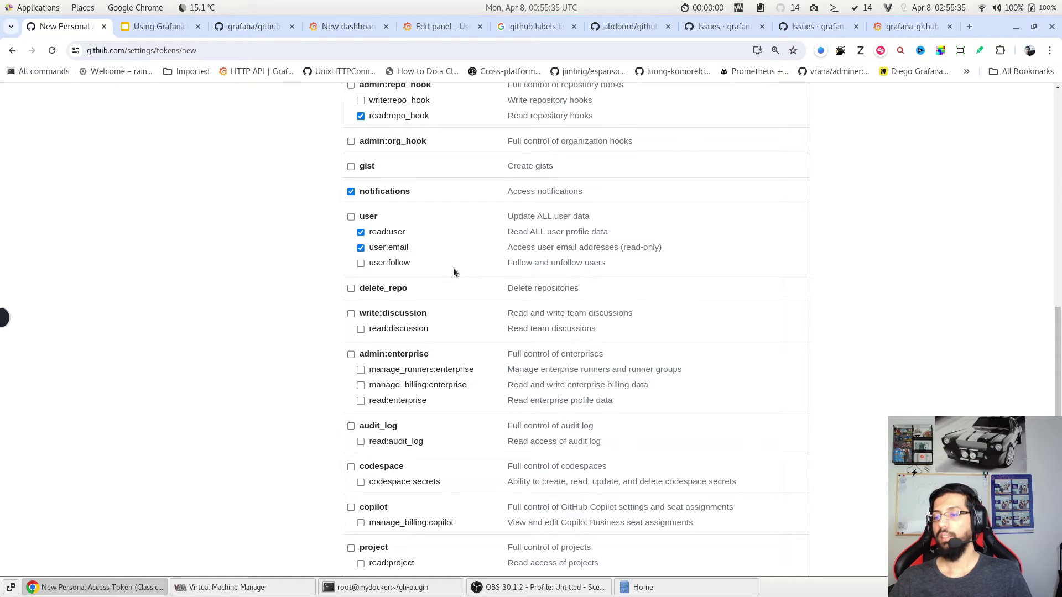
scroll(412, 296, down, 2)
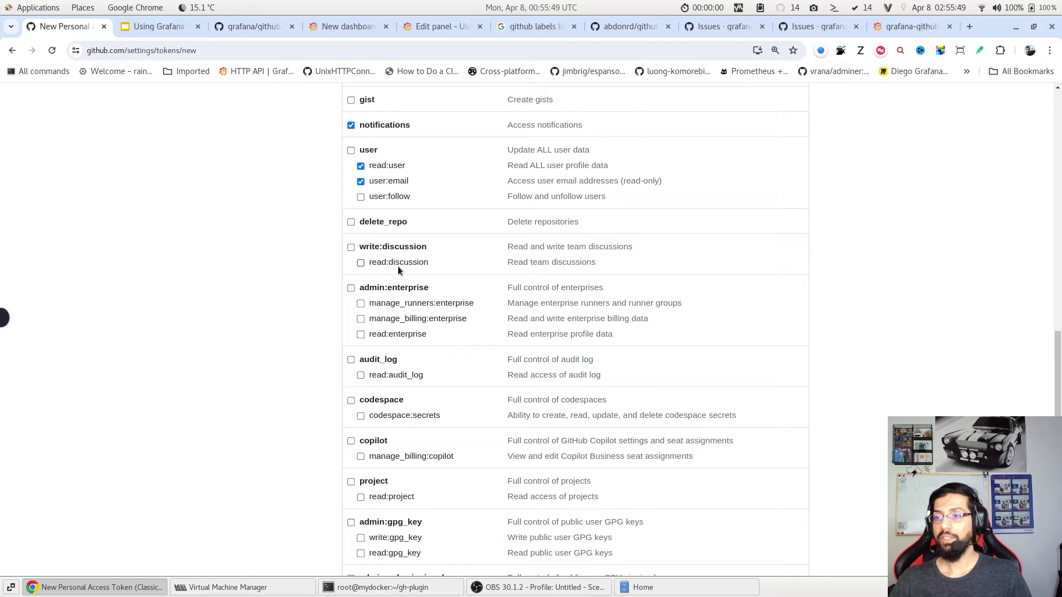
click(360, 263)
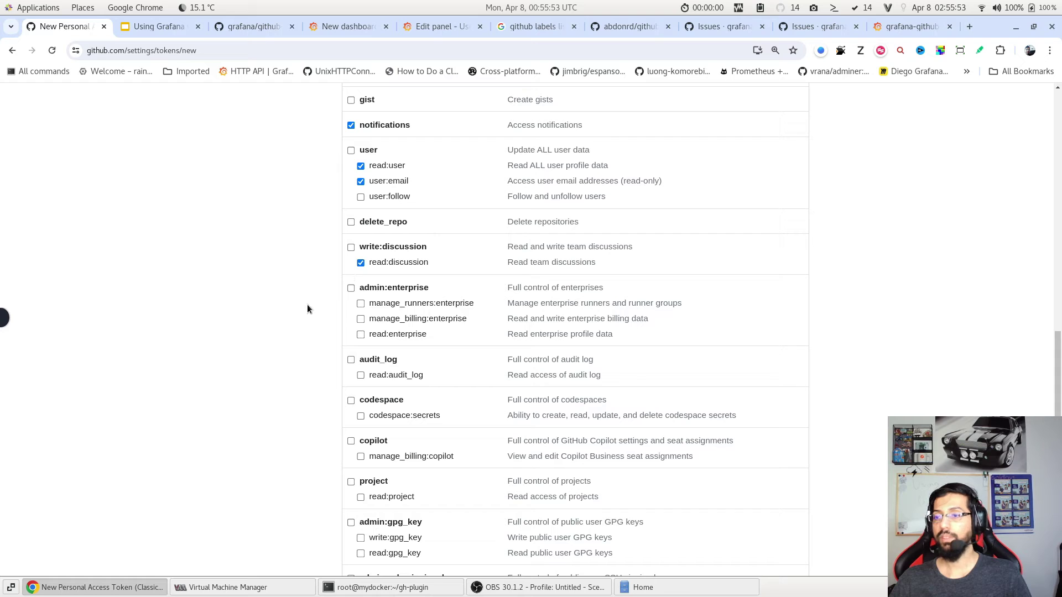
scroll(308, 309, down, 3)
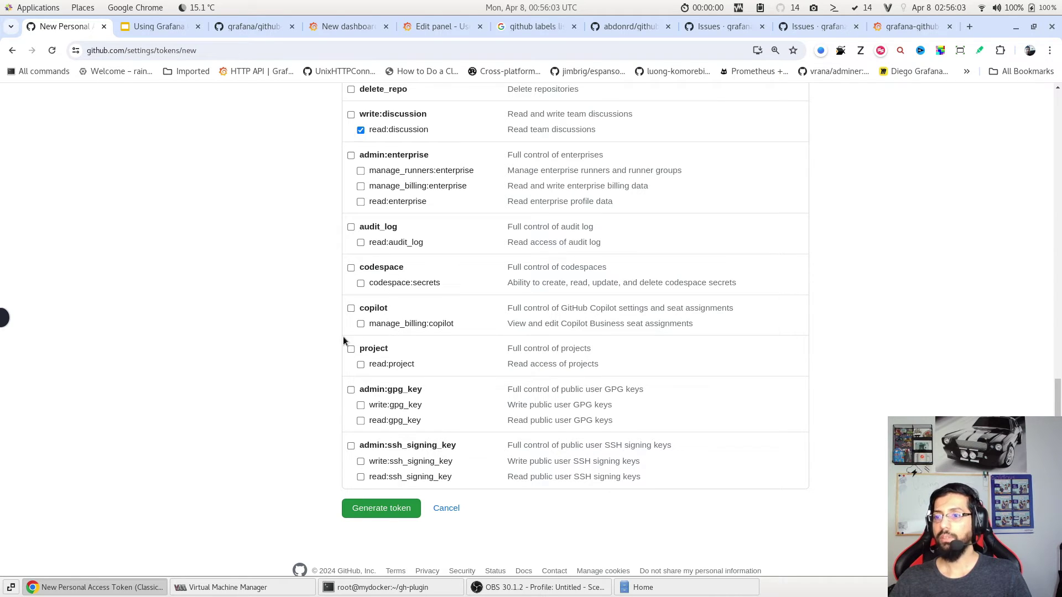
scroll(342, 336, down, 1)
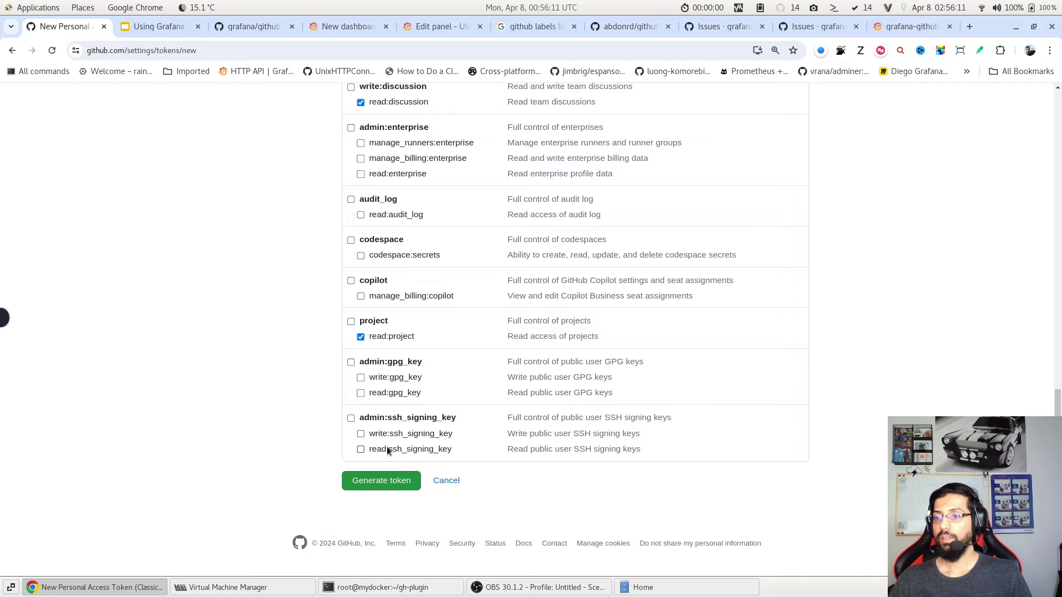
scroll(387, 447, up, 2)
scroll(389, 371, up, 2)
scroll(390, 370, up, 1)
scroll(389, 375, up, 1)
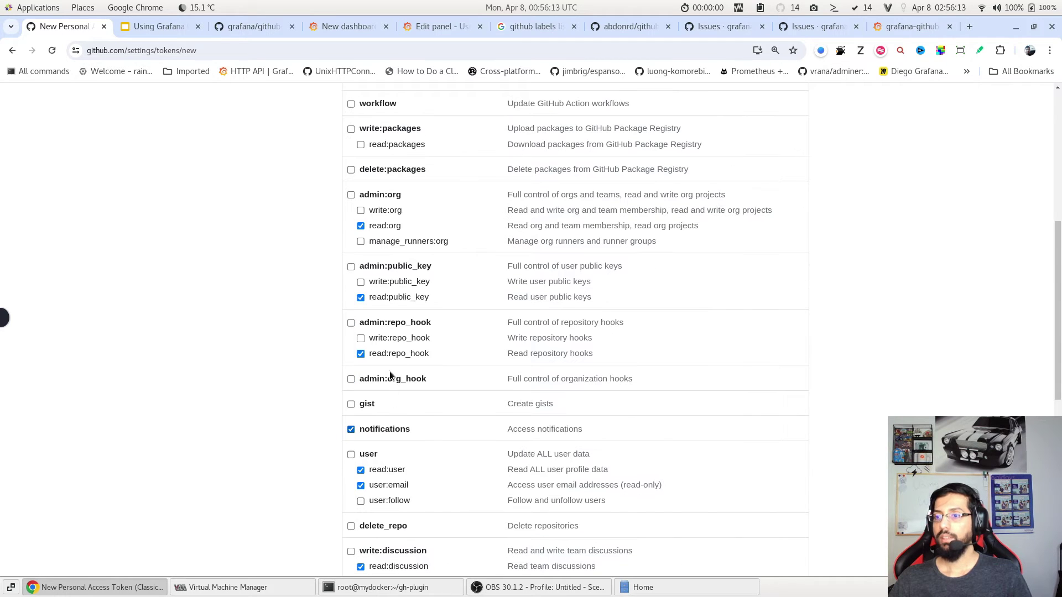
click(360, 353)
scroll(403, 357, up, 1)
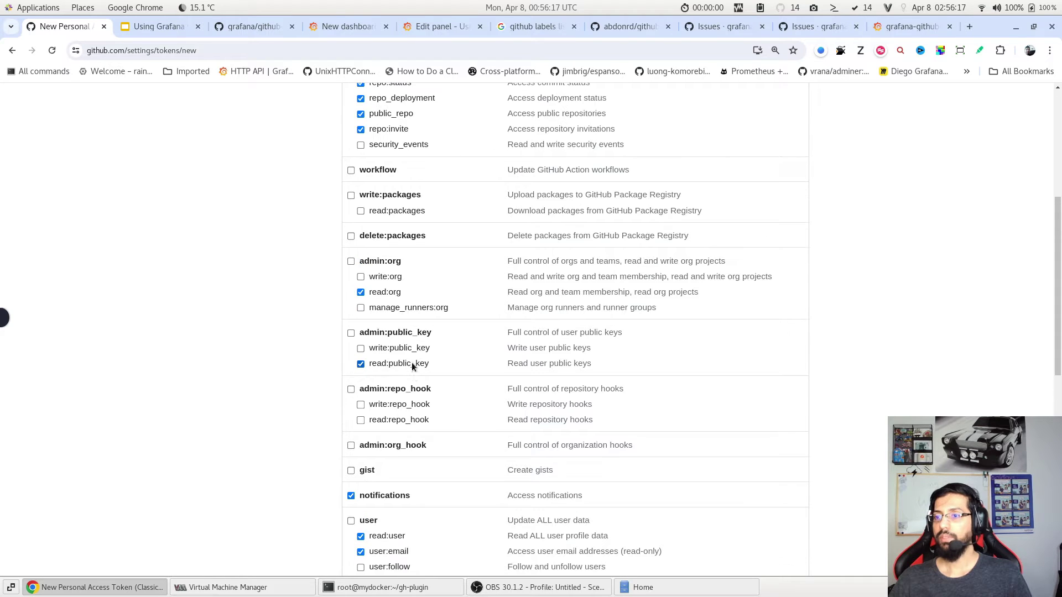
scroll(411, 376, up, 1)
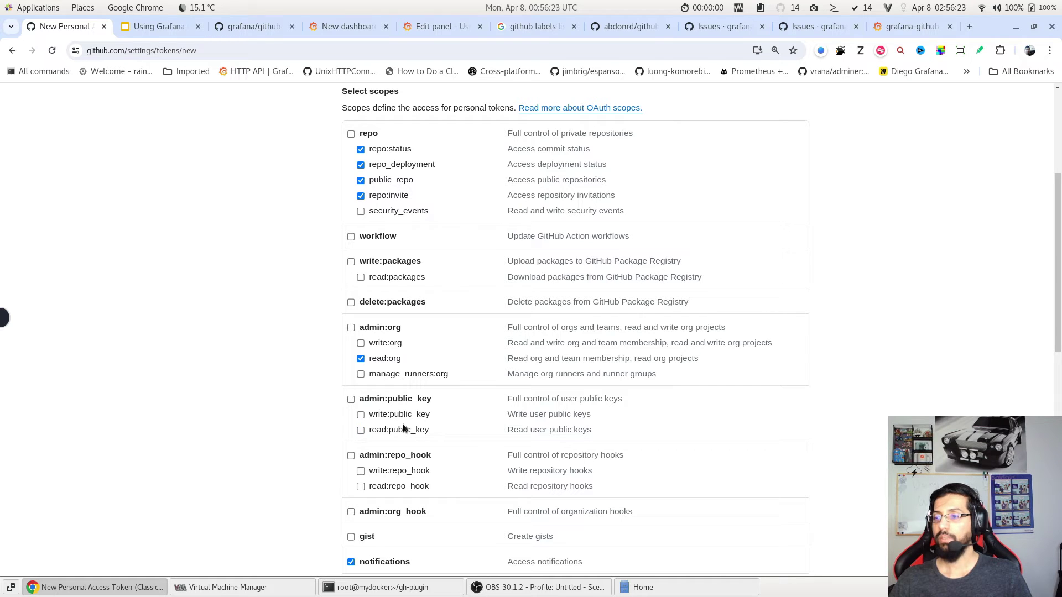
scroll(404, 428, up, 1)
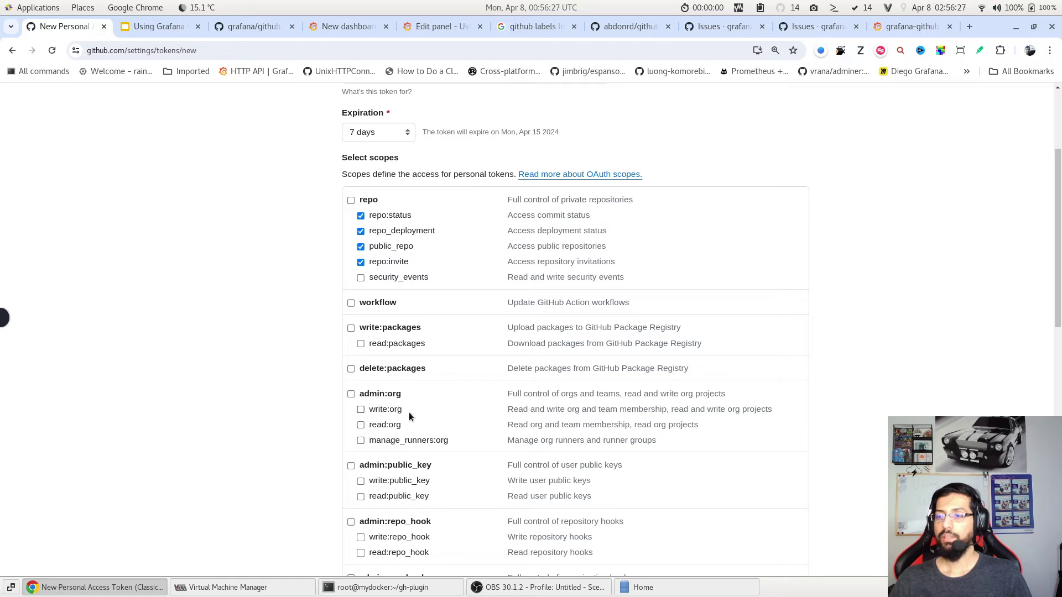
scroll(410, 412, up, 2)
scroll(409, 413, down, 3)
scroll(408, 414, down, 6)
scroll(409, 414, down, 3)
Generate the token, copy its value, and switch back to the Grafana tab
click(404, 481)
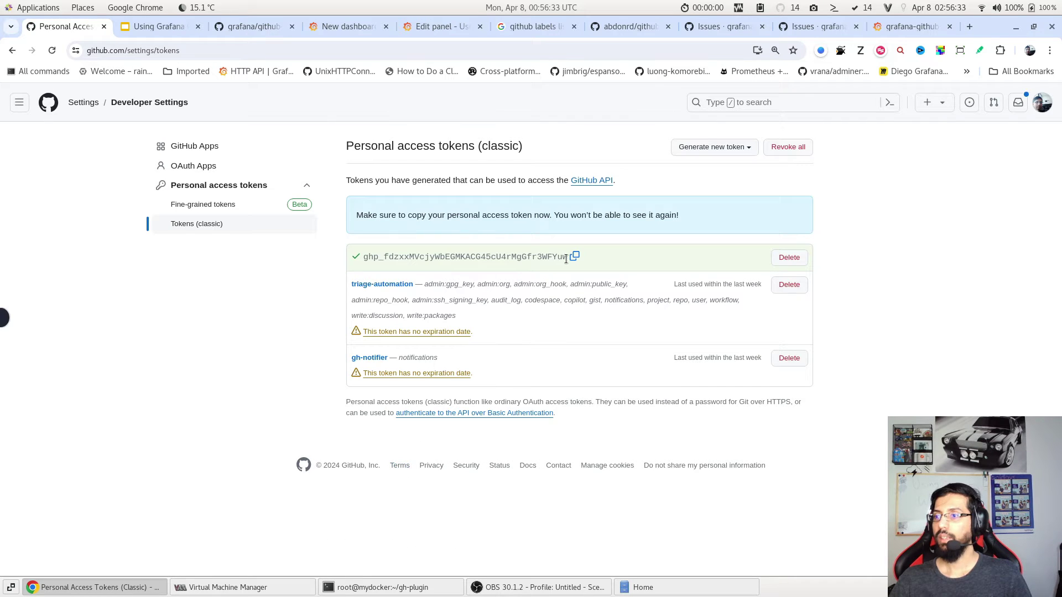
click(575, 258)
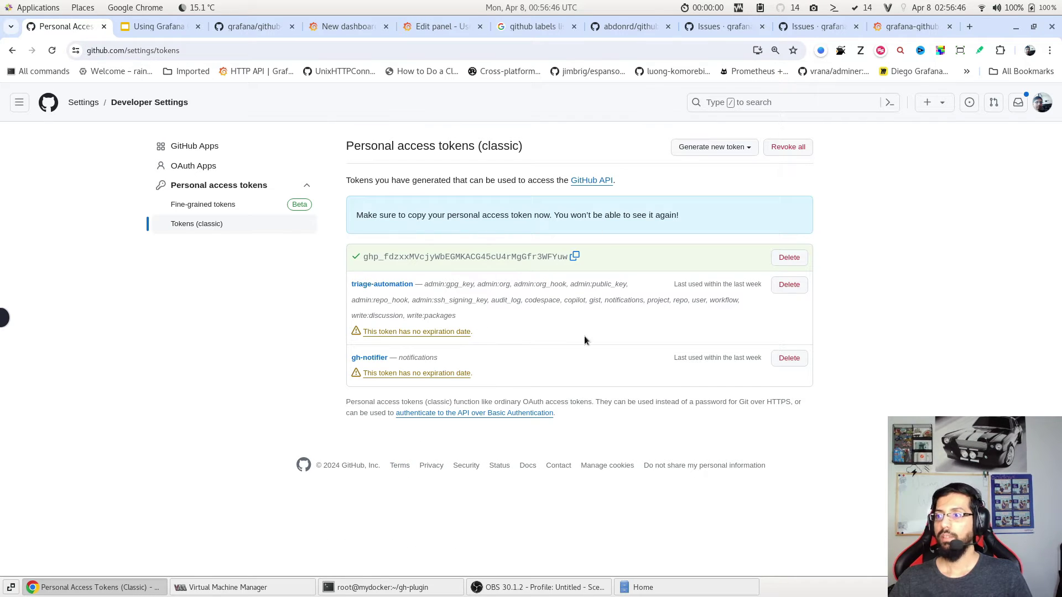
click(573, 257)
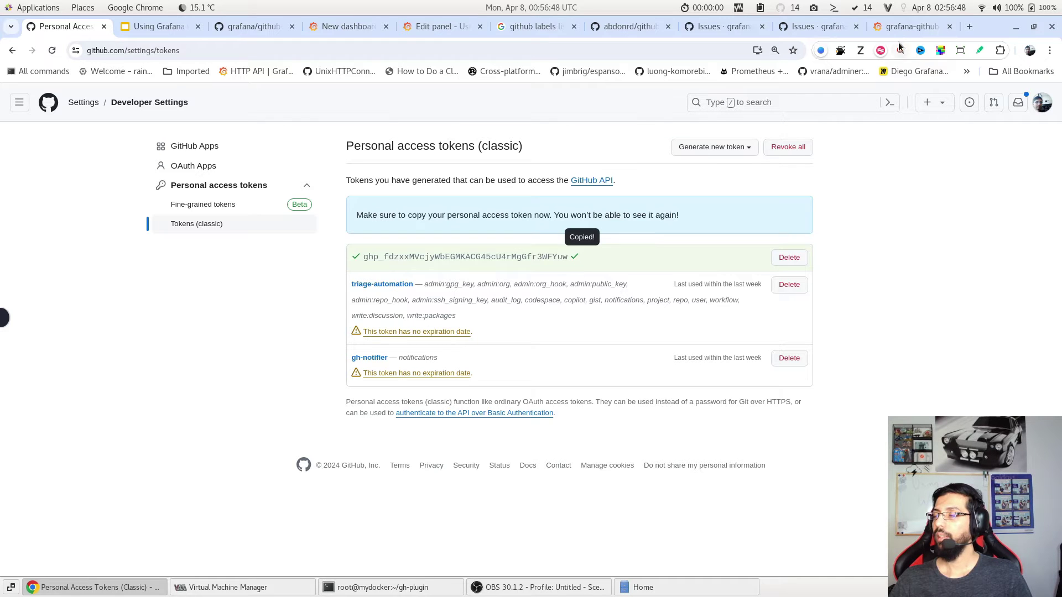
click(908, 27)
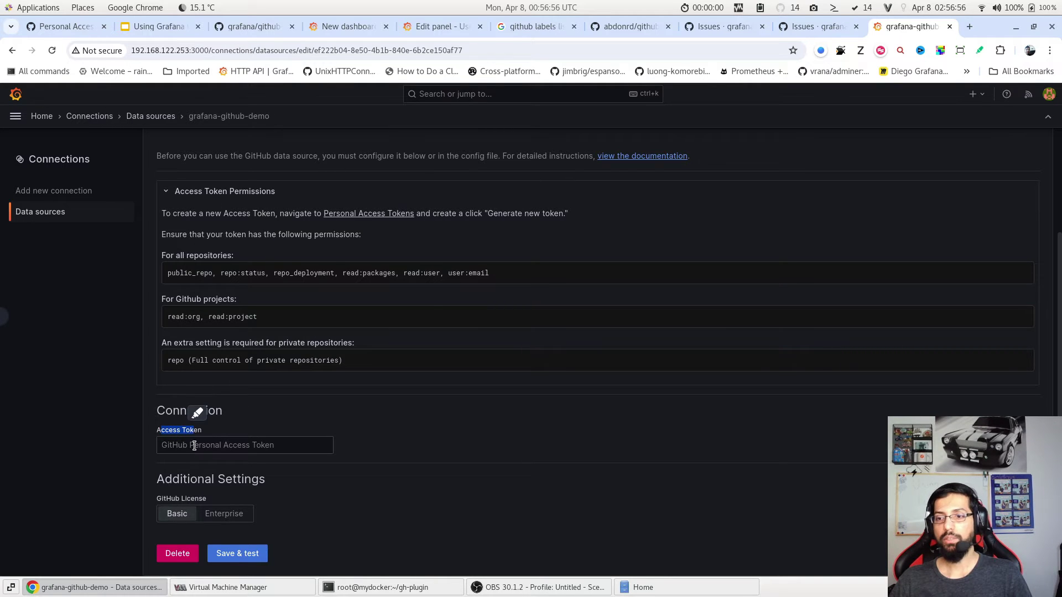
Paste the GitHub token into Access Token and pass Save & test
key(ctrl+plus)
click(328, 432)
key(ctrl+v)
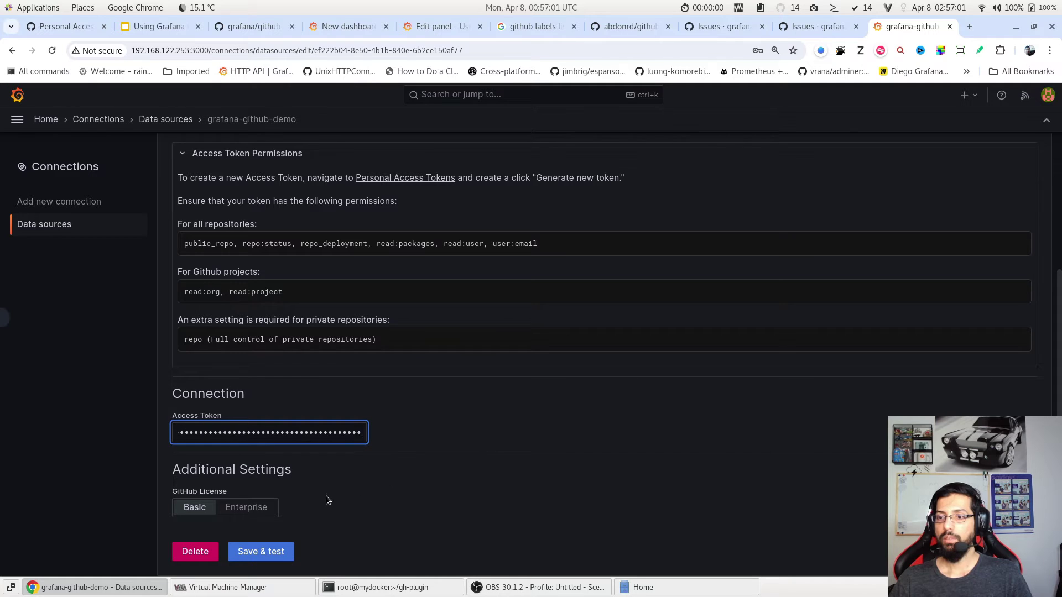
click(280, 551)
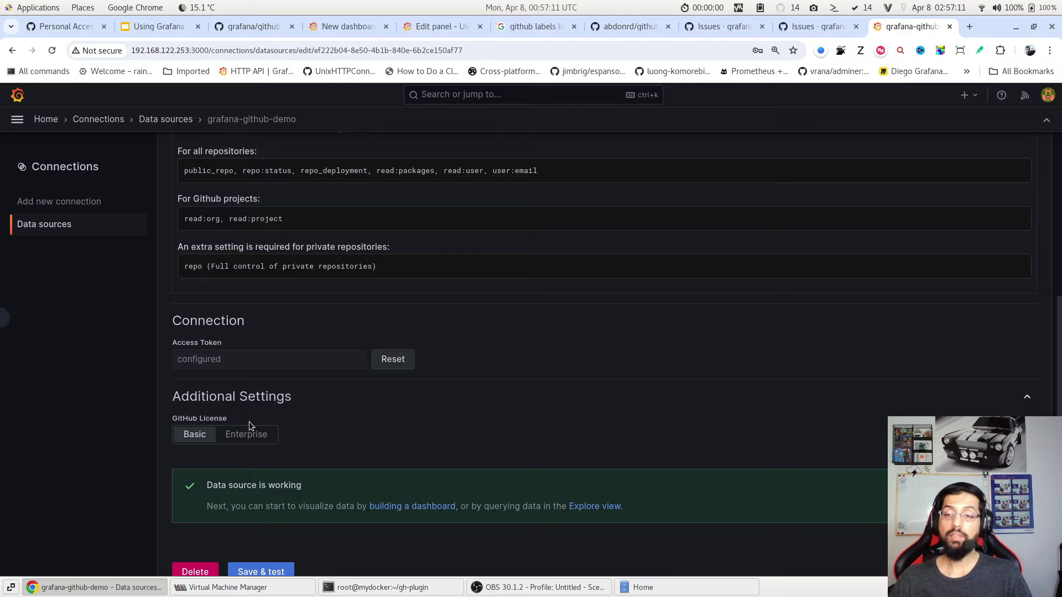
scroll(248, 421, down, 1)
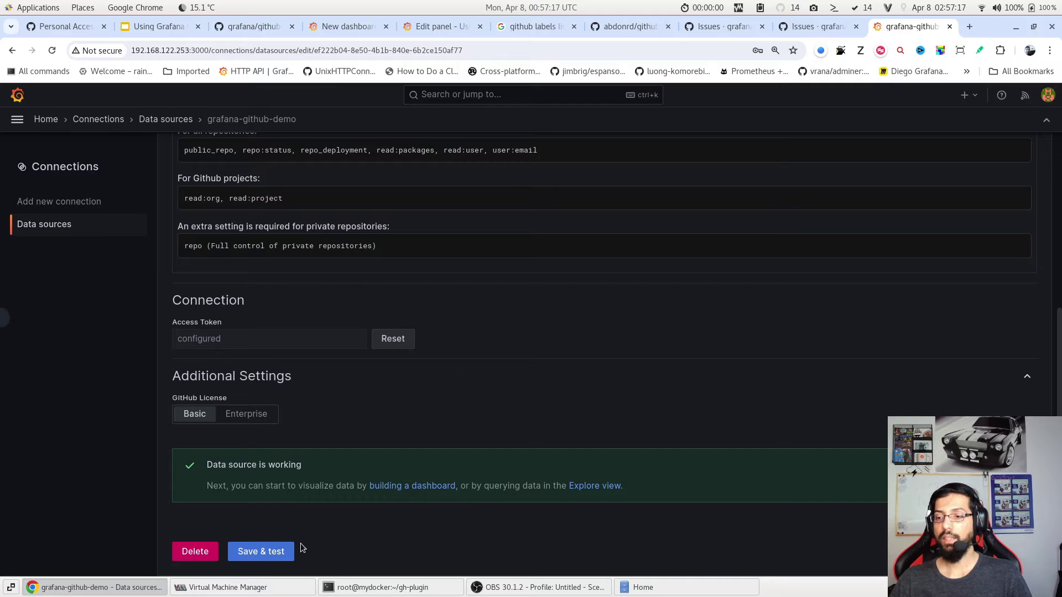
scroll(329, 542, up, 5)
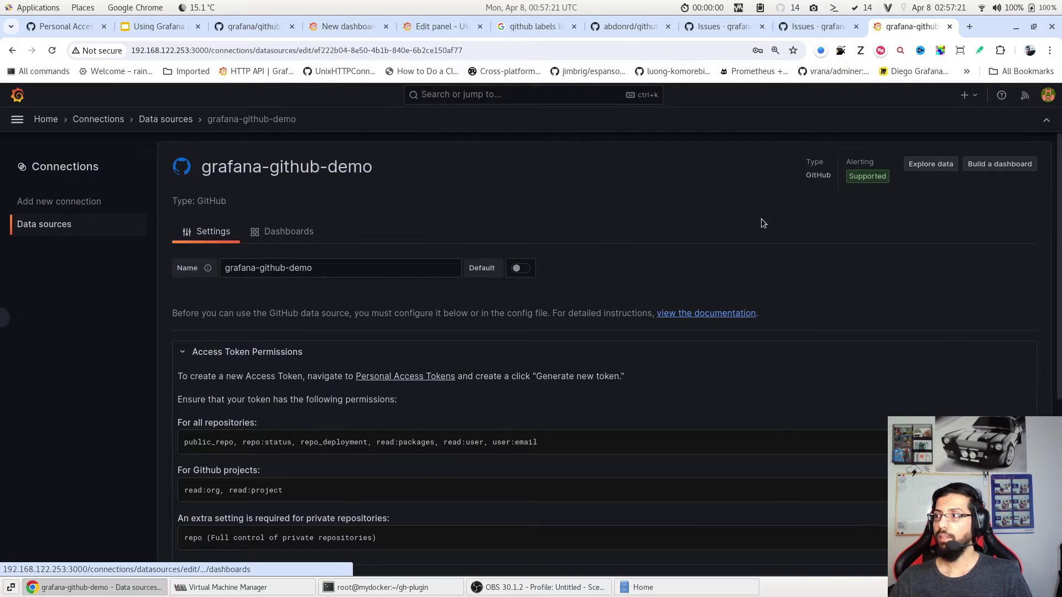
click(18, 119)
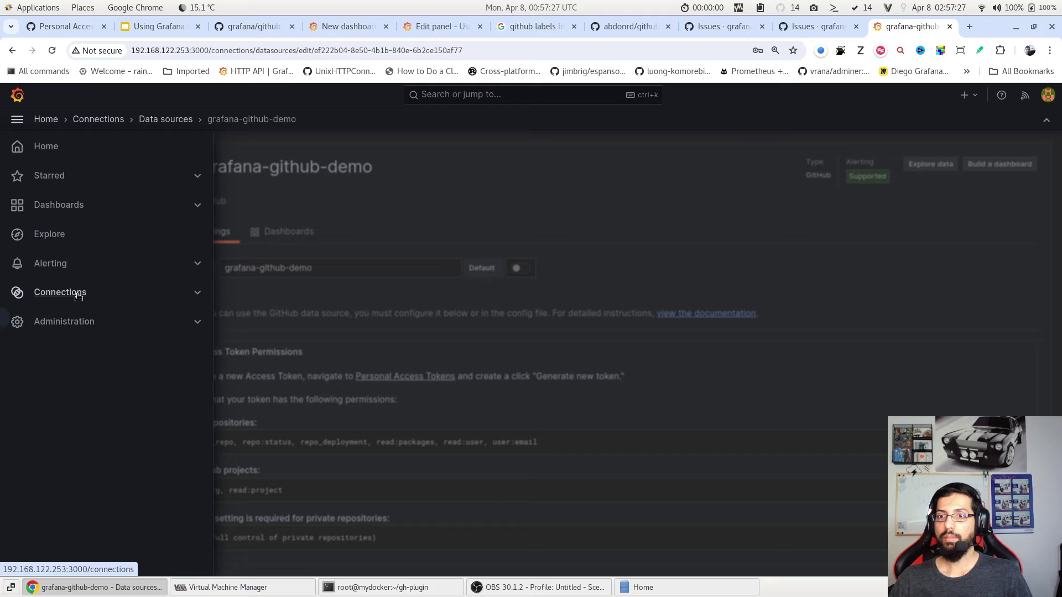
click(60, 292)
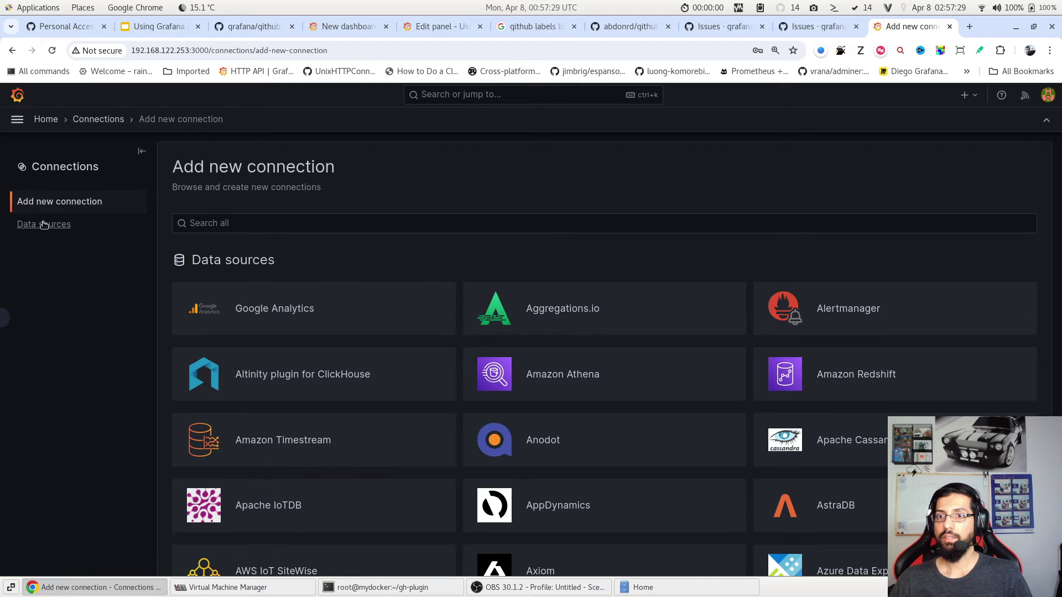
click(44, 224)
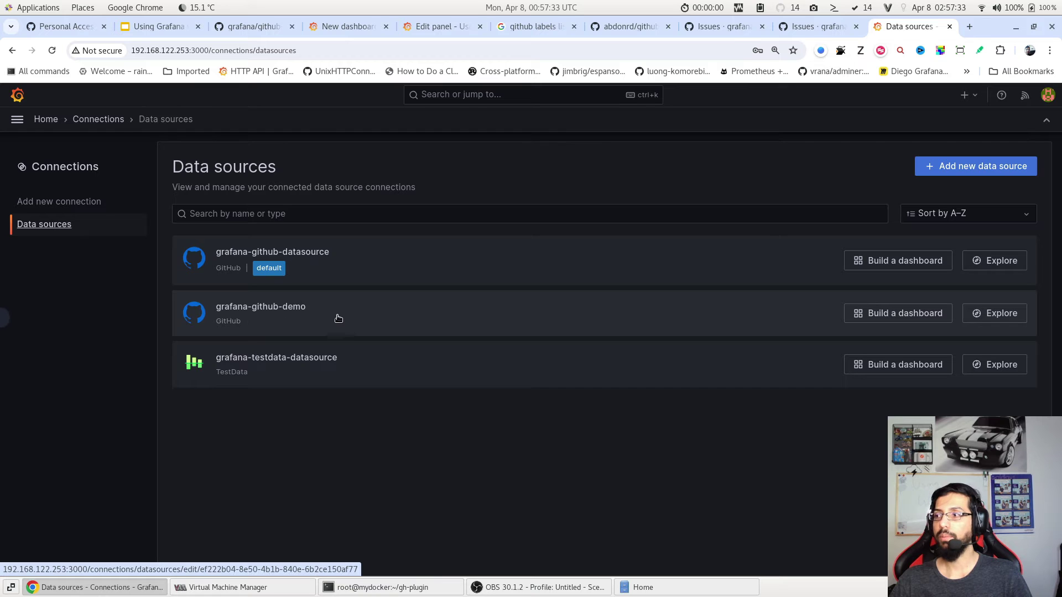
click(419, 315)
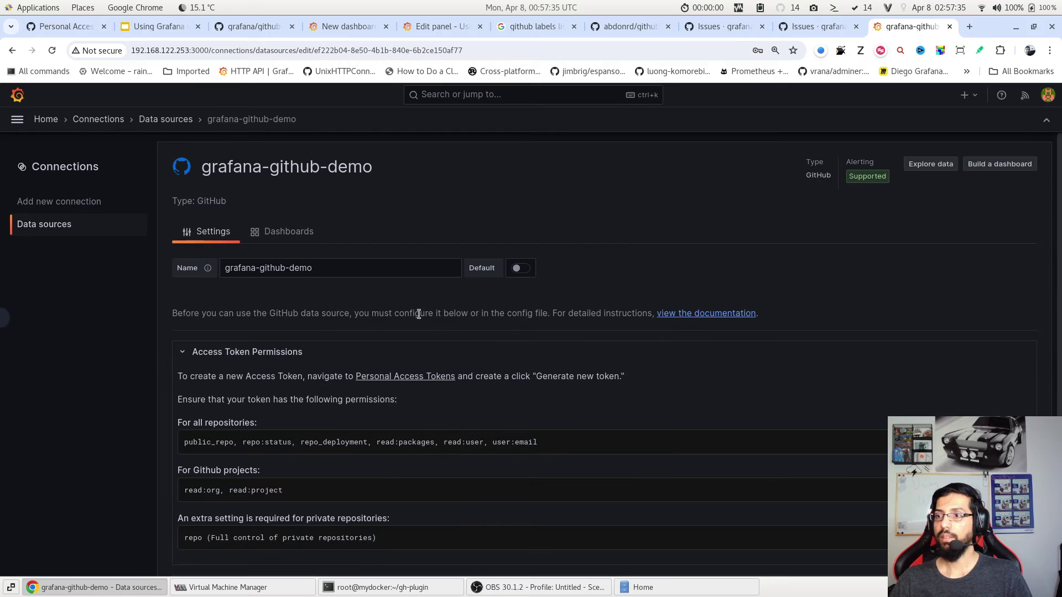
scroll(309, 320, down, 5)
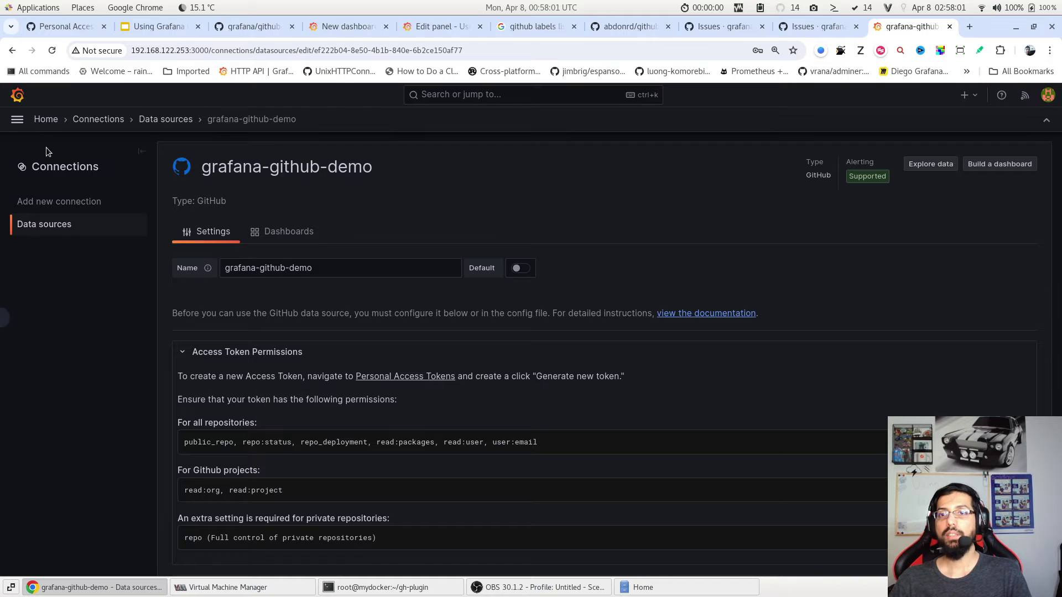
Create a new dashboard with a visualization using the grafana-github-demo data source
click(16, 118)
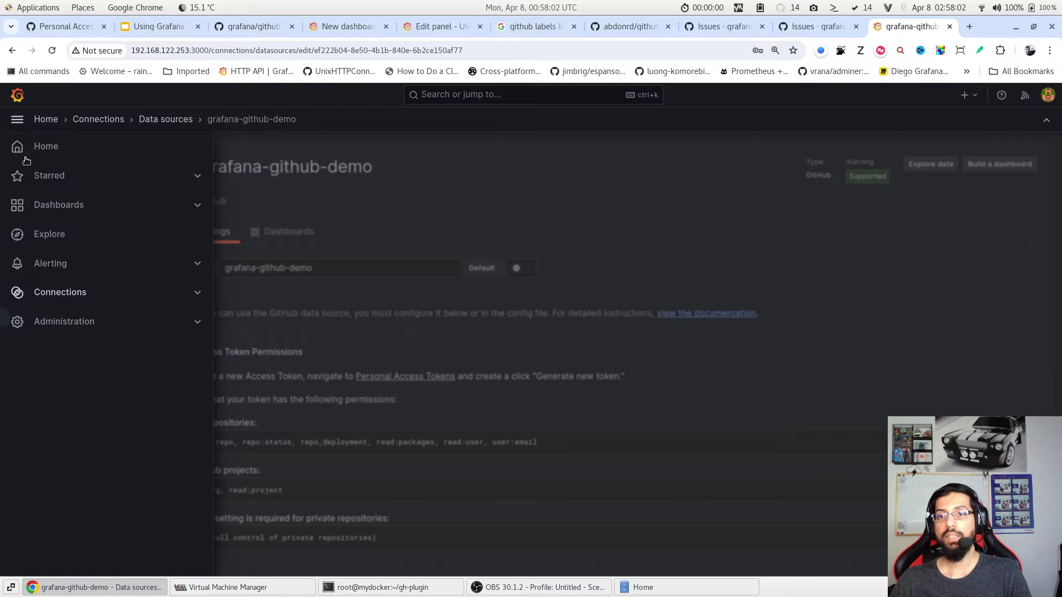
click(80, 206)
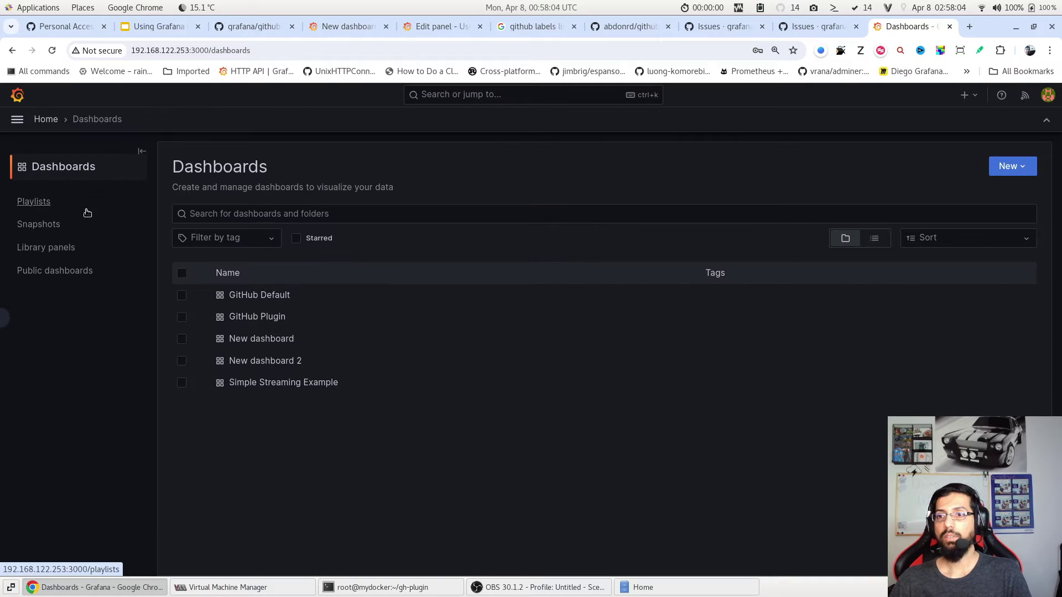
click(1012, 165)
click(995, 201)
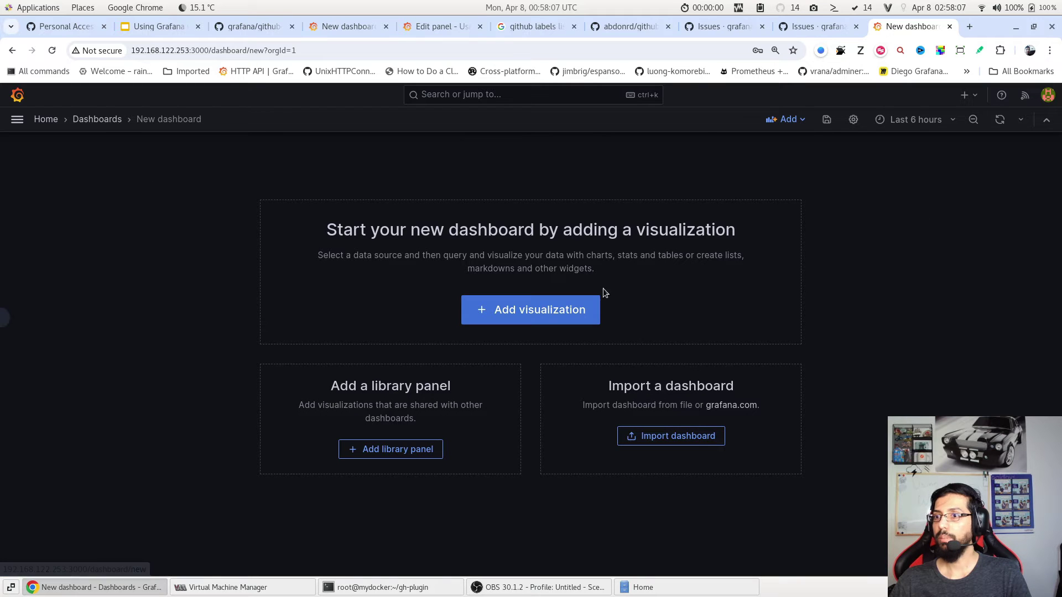
click(506, 314)
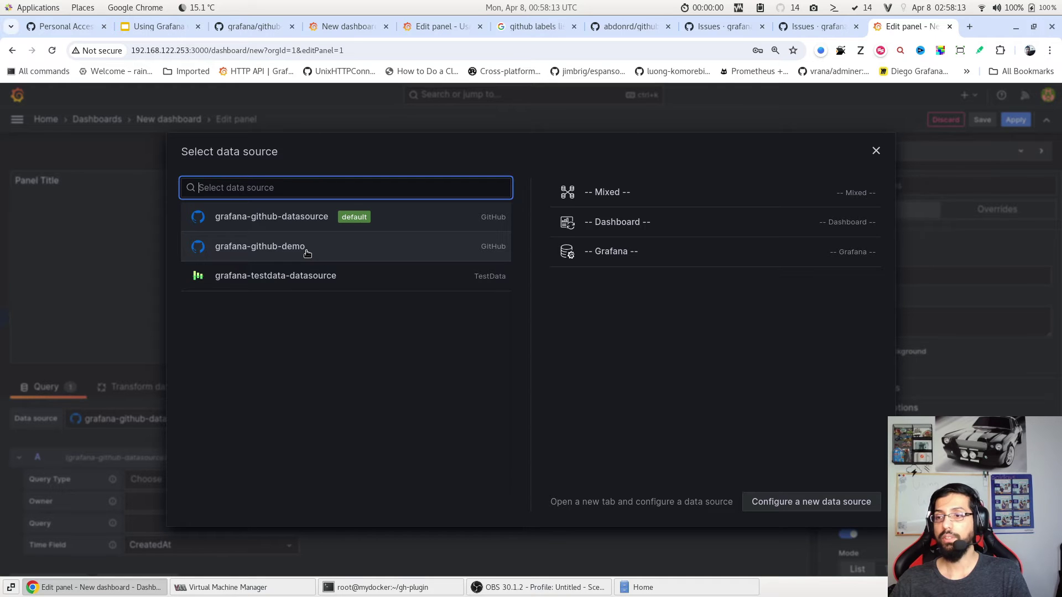
click(308, 253)
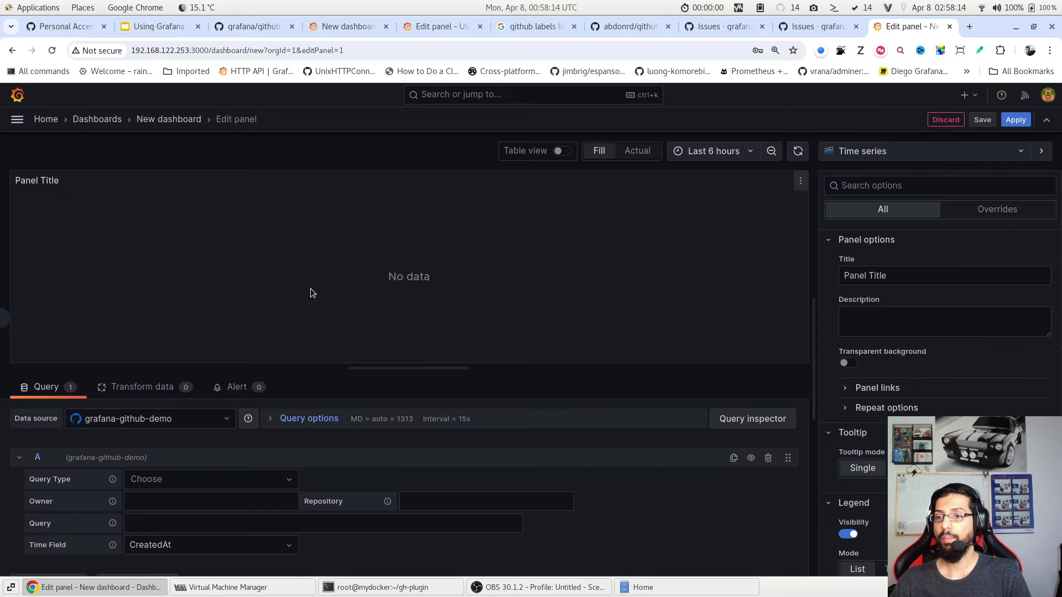
Query Stargazers for owner grafana and repository grafana and run it
click(190, 480)
scroll(268, 505, down, 1)
scroll(272, 523, down, 1)
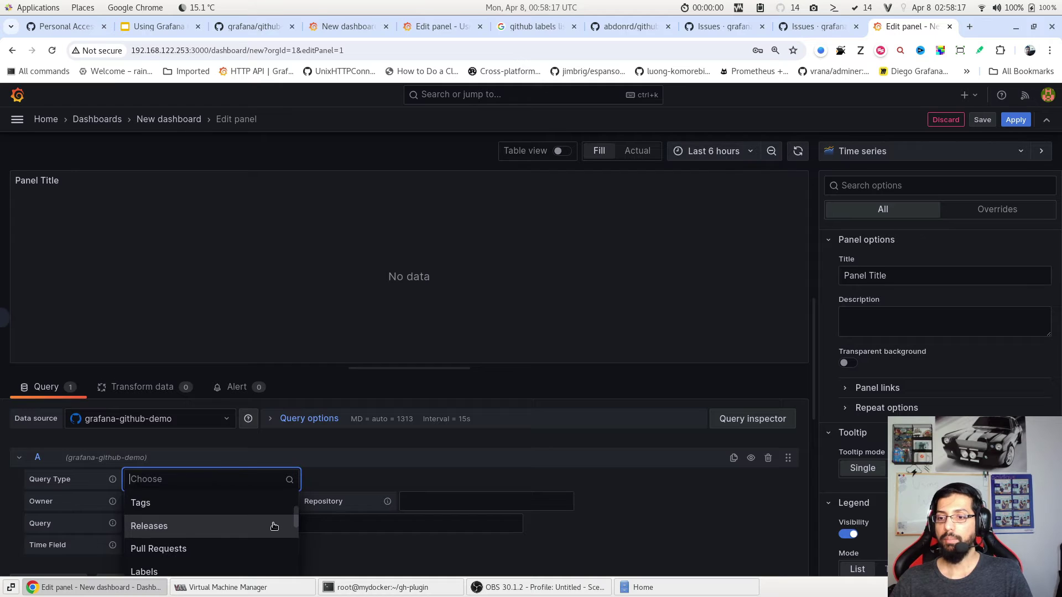
scroll(262, 525, down, 2)
scroll(263, 526, down, 2)
scroll(253, 528, down, 2)
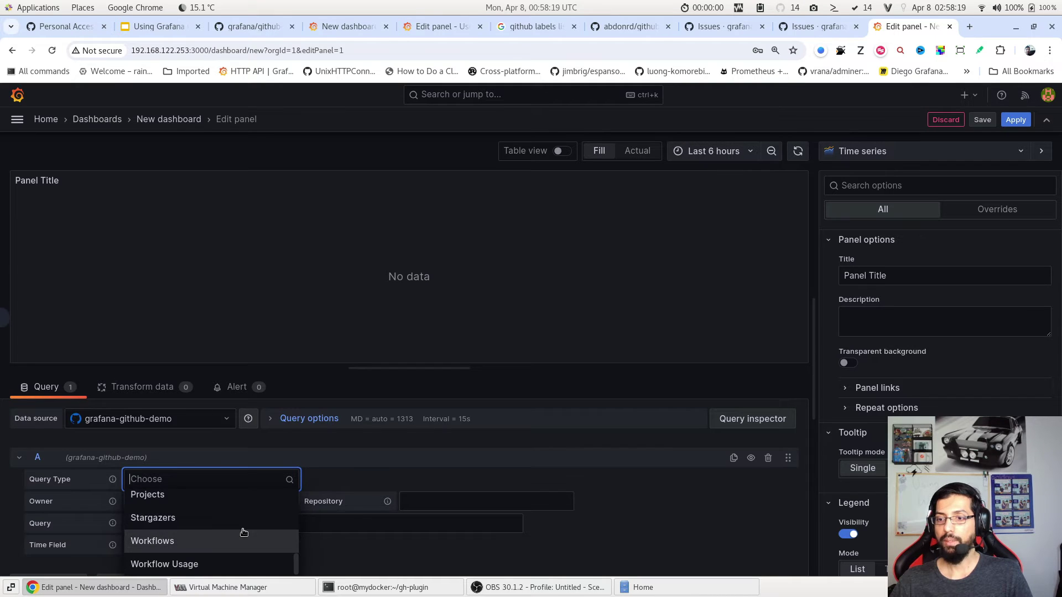
click(169, 523)
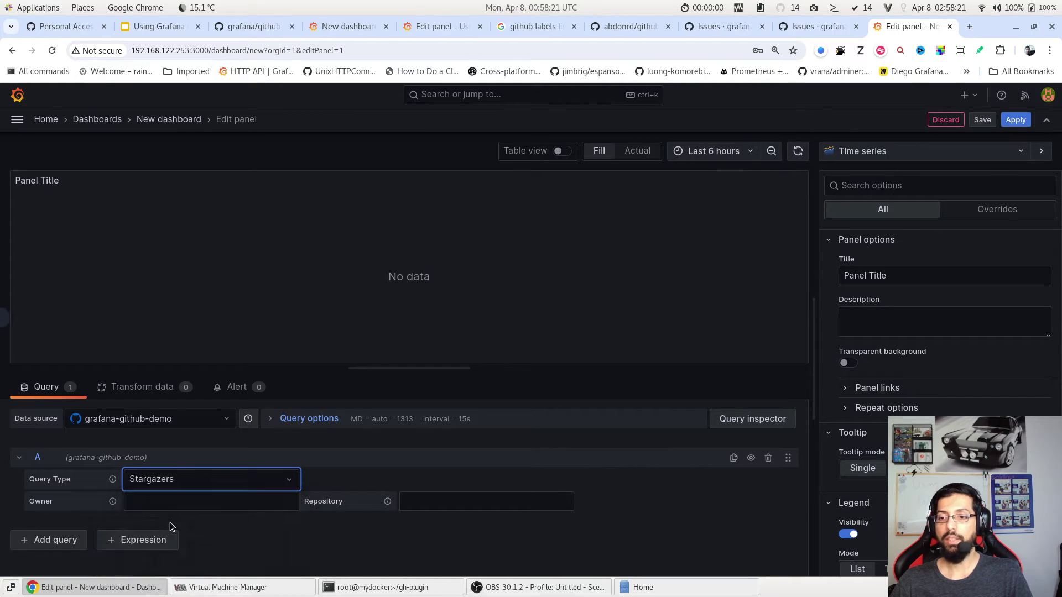
click(167, 507)
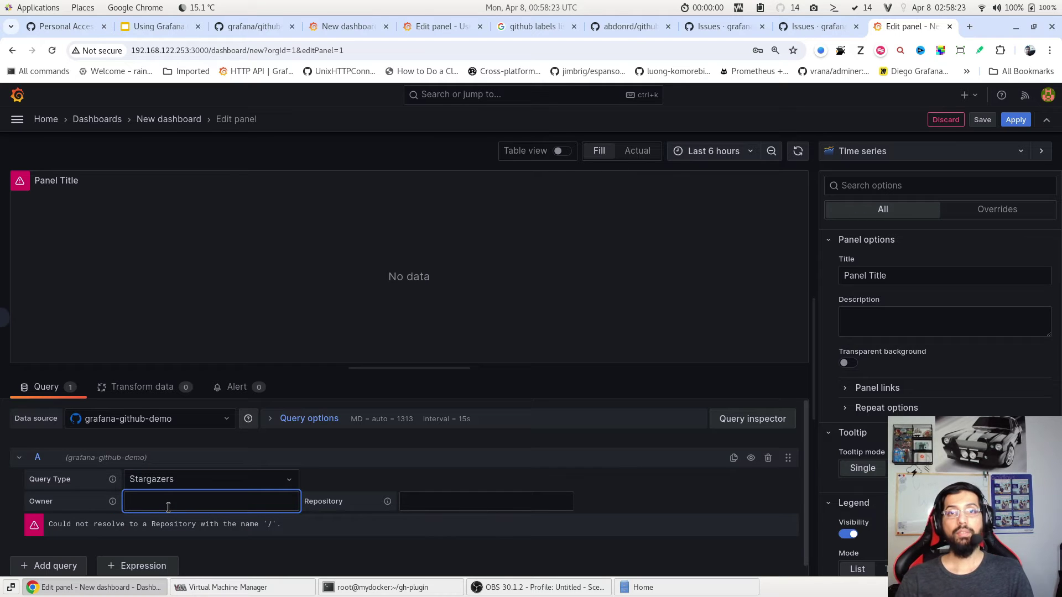
text(g)
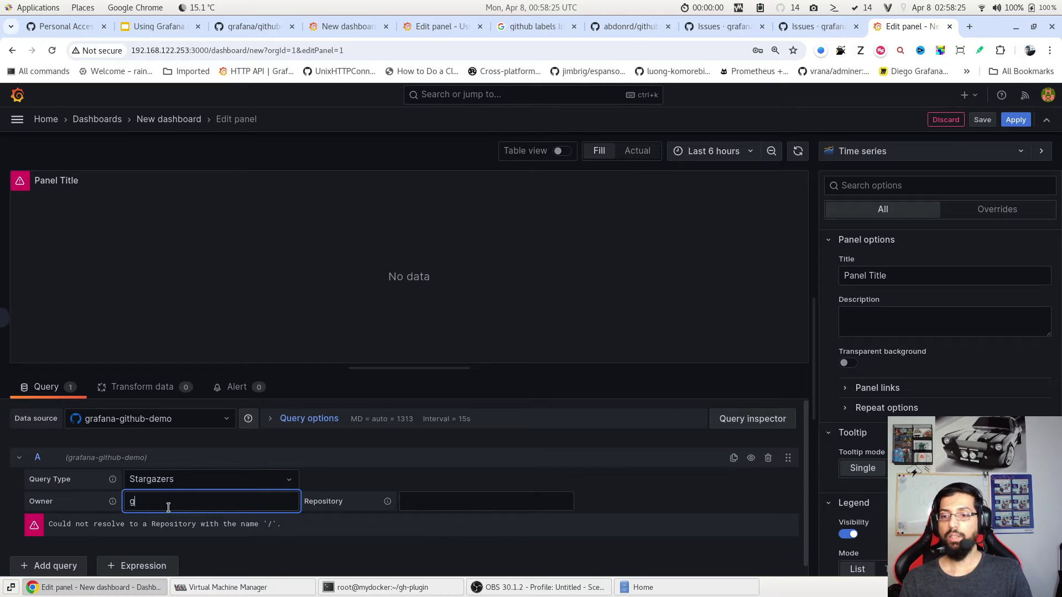
text(rafana)
key(Tab)
key(Tab)
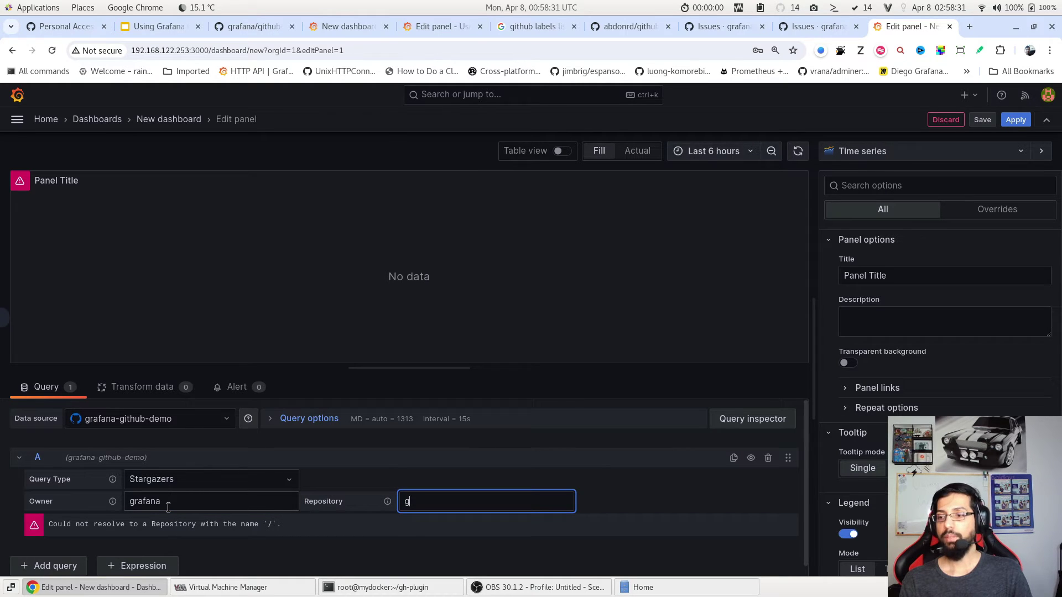
text(rafana)
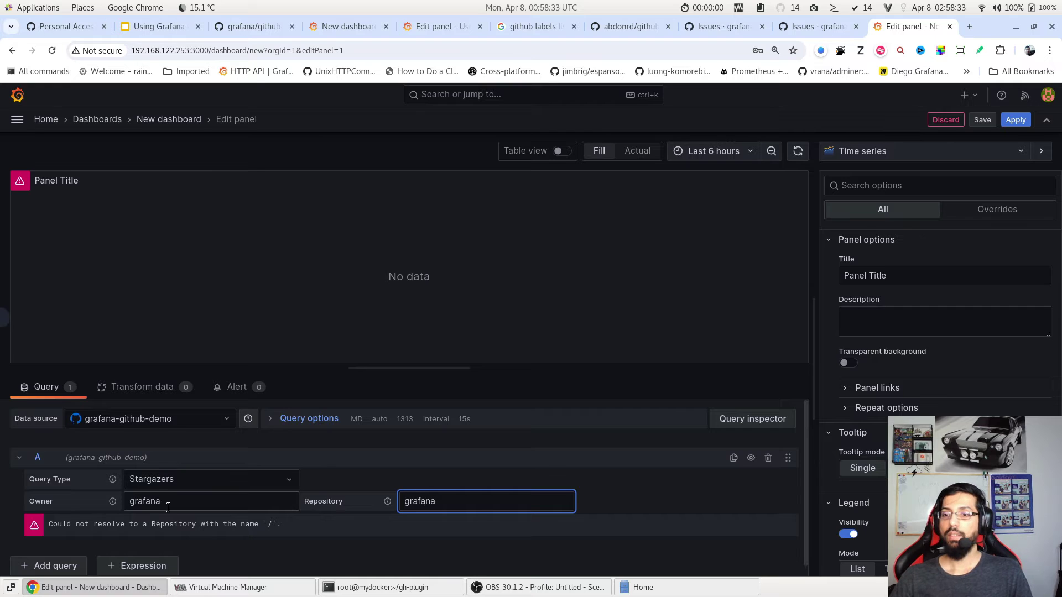
click(288, 535)
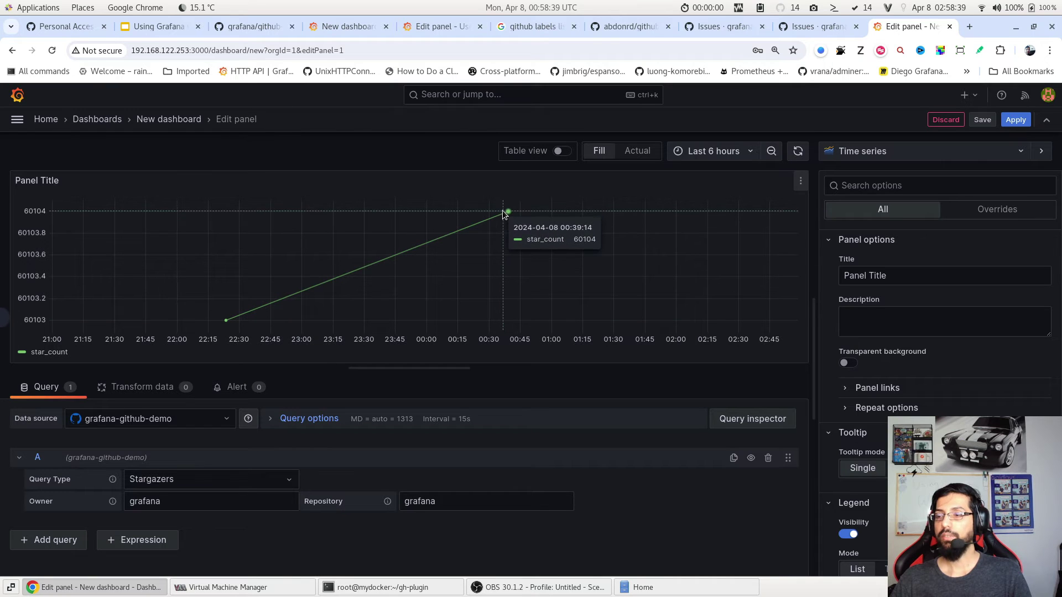
Set the panel time range to Last 30 days
click(710, 151)
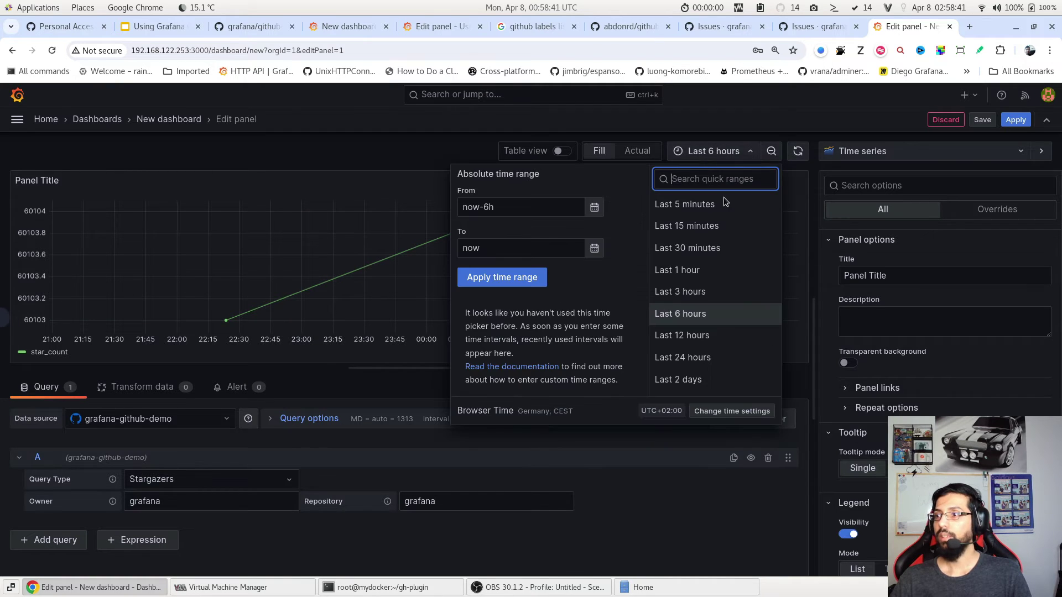
scroll(723, 288, down, 1)
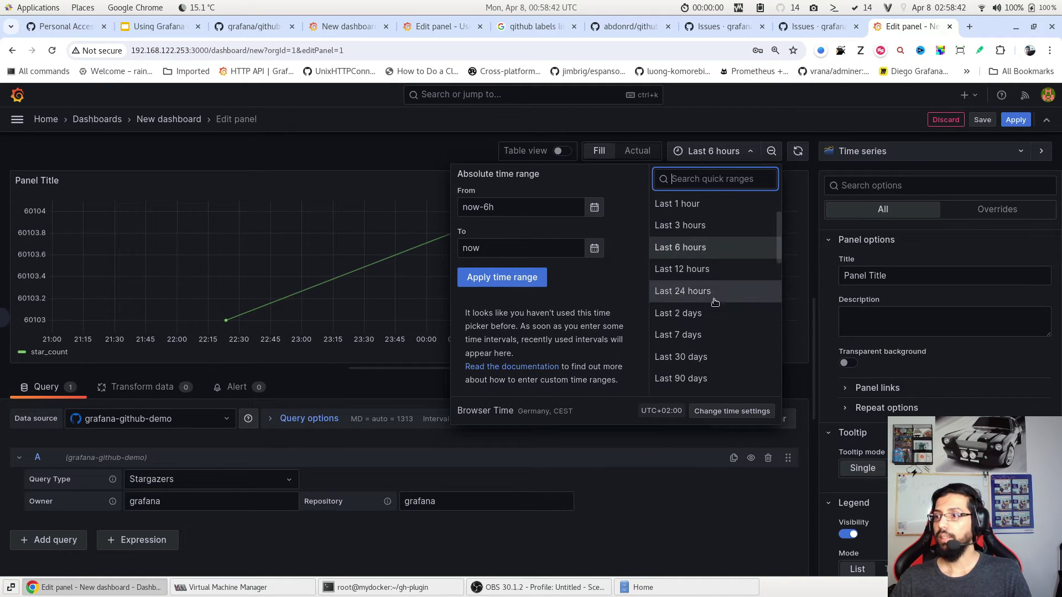
click(704, 360)
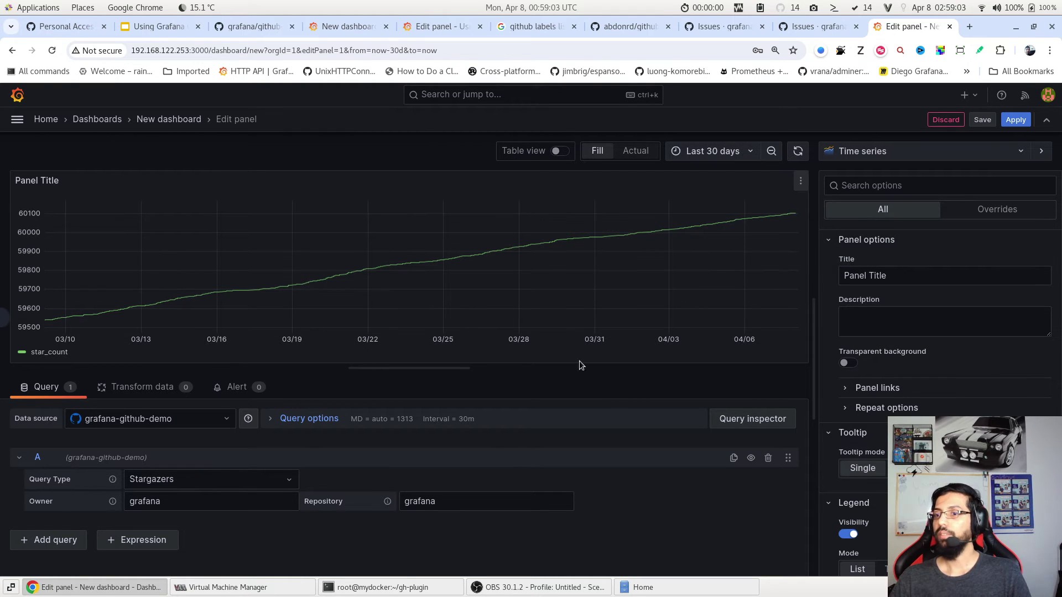
Retitle the panel 'Stargazers' and apply it to the dashboard
click(887, 277)
key(ctrl+a)
text(Stargazers)
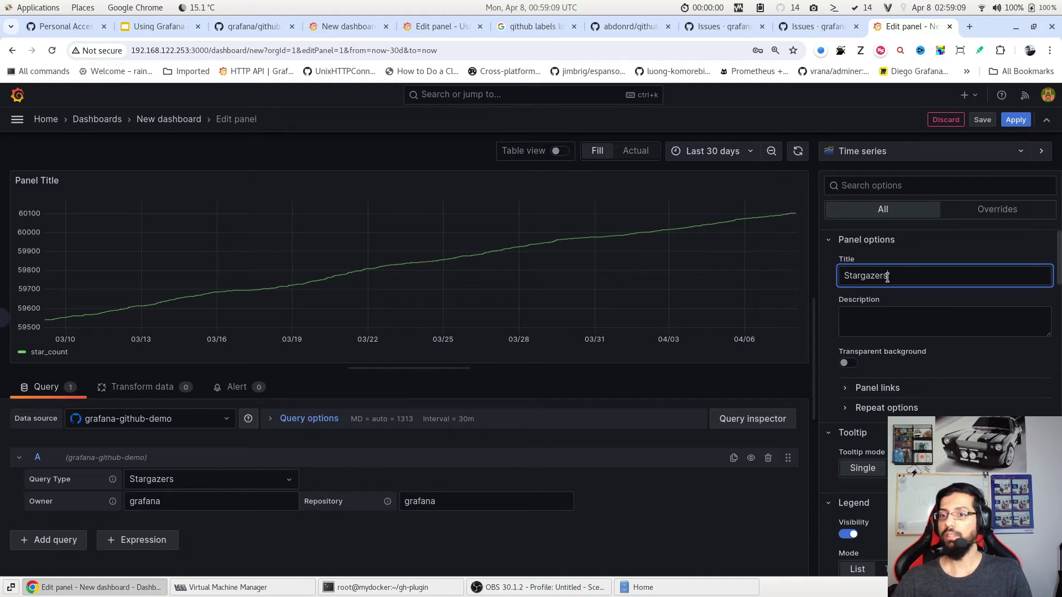
click(663, 498)
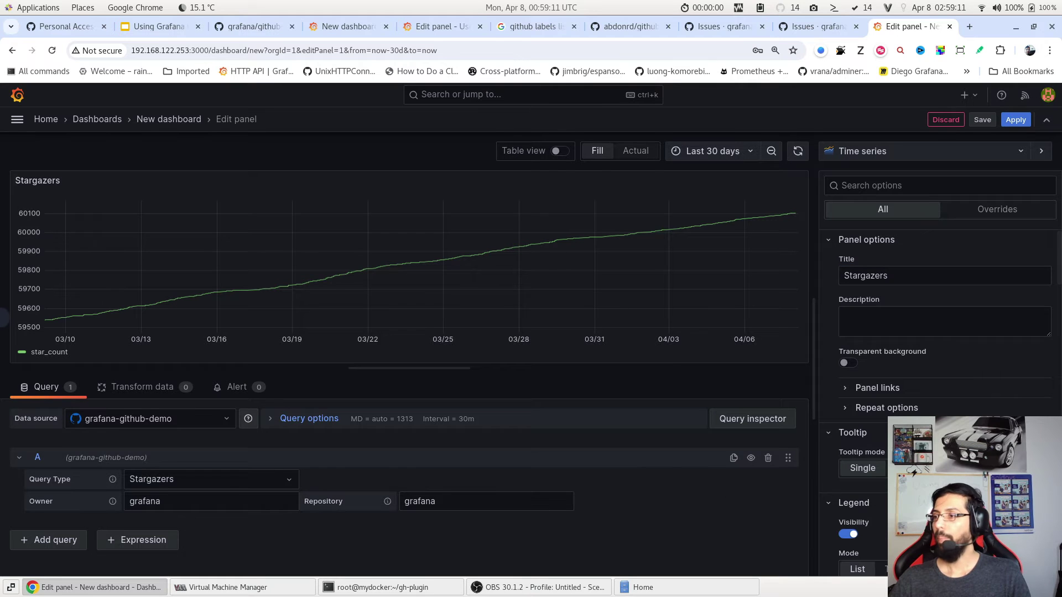
scroll(921, 332, down, 5)
scroll(925, 304, up, 5)
click(1015, 121)
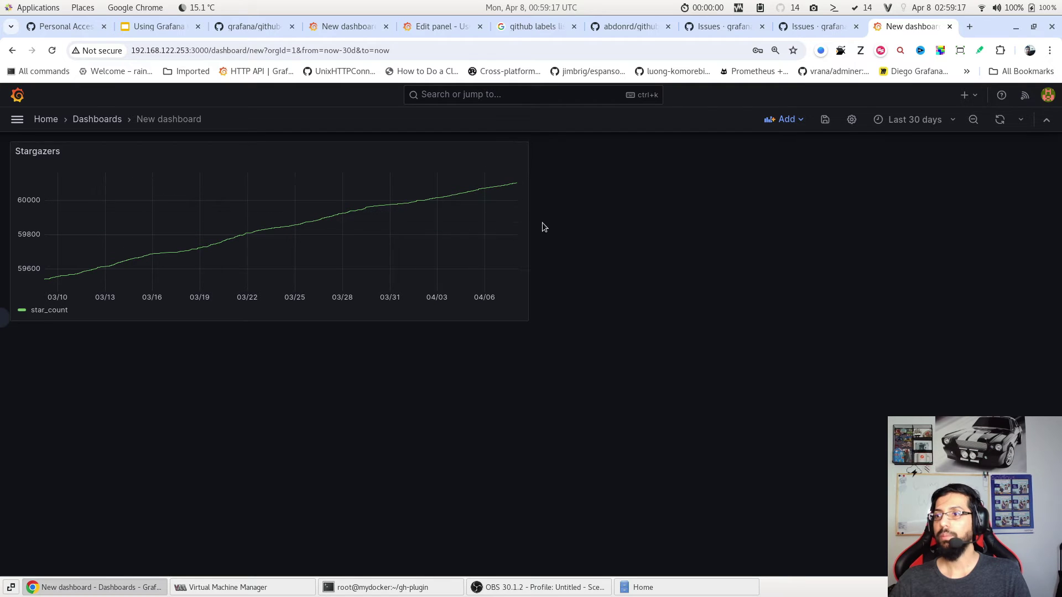
Add a new visualization panel querying Issues, with owner and repository both set to grafana
click(781, 122)
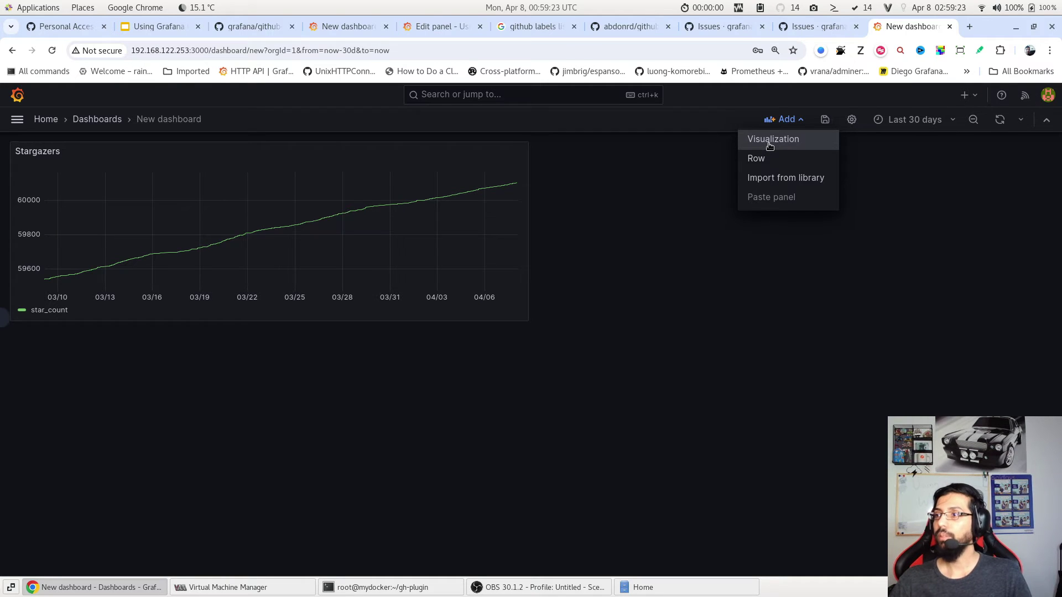
click(768, 142)
click(241, 482)
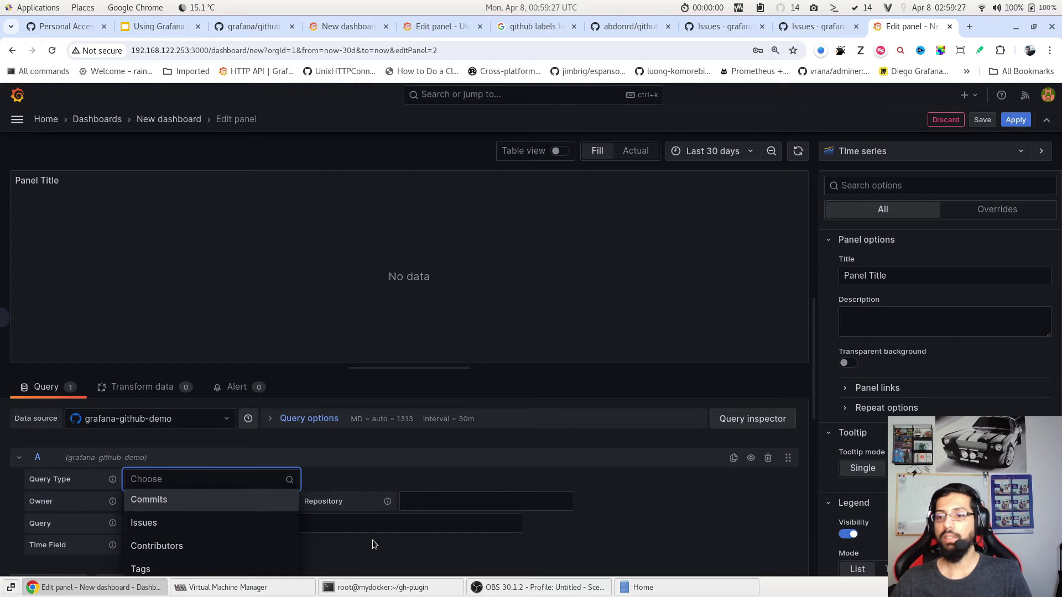
scroll(254, 527, down, 1)
scroll(254, 529, down, 2)
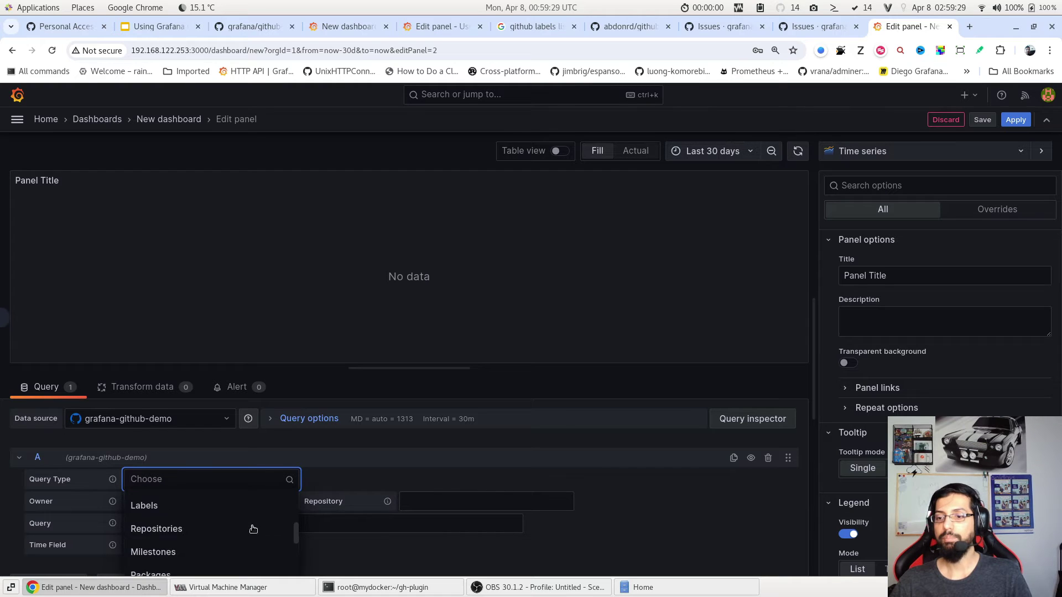
scroll(251, 528, up, 3)
click(218, 520)
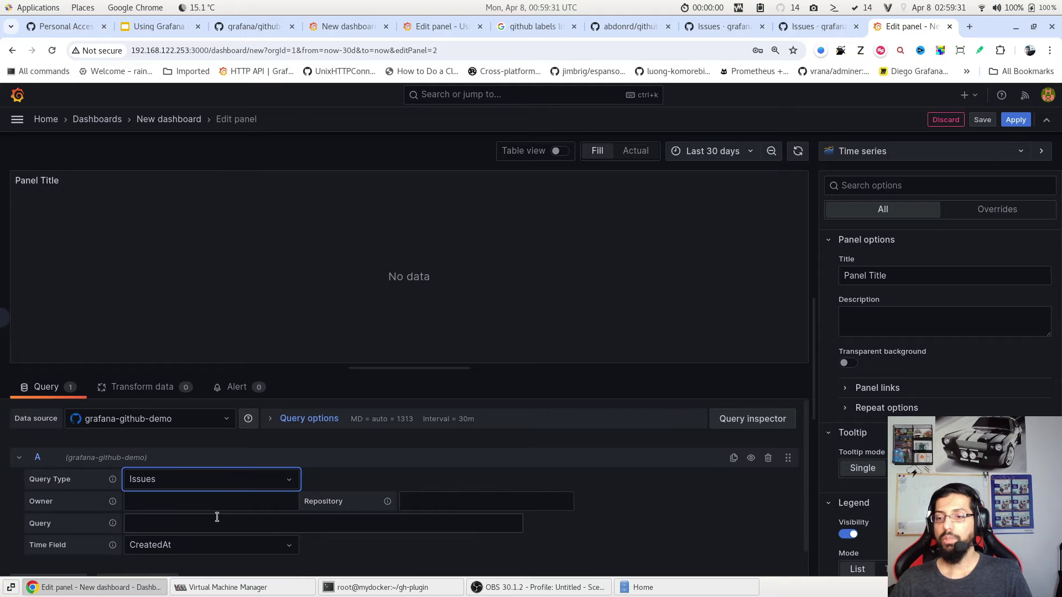
click(219, 502)
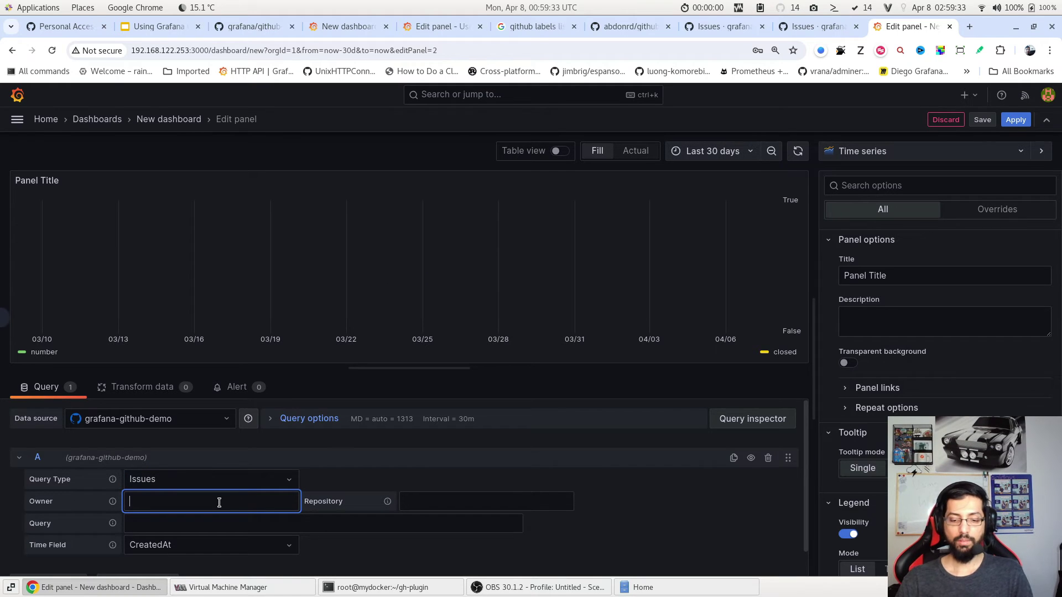
text(graf)
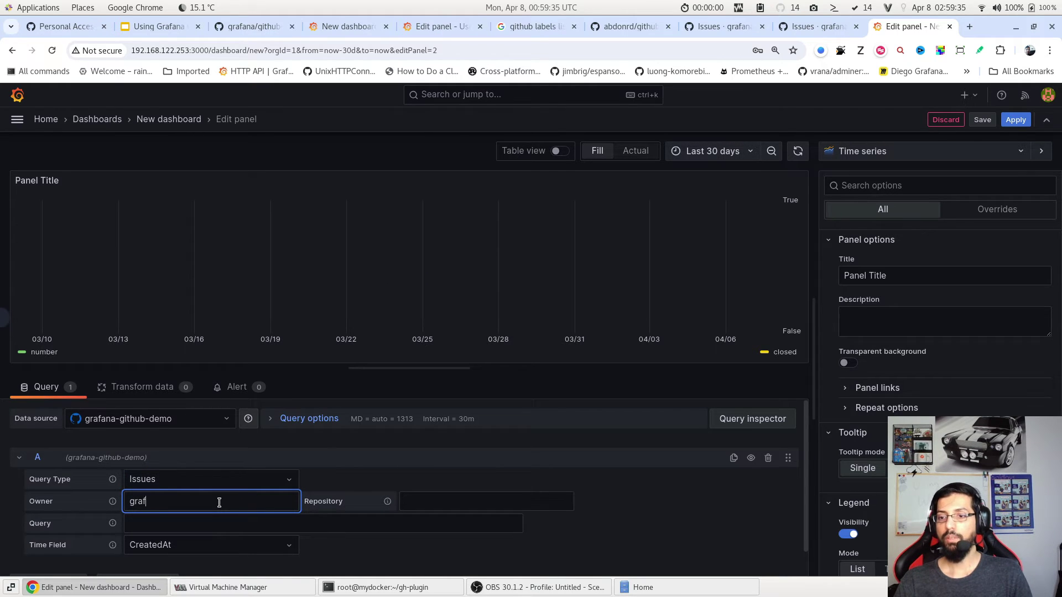
text(a)
key(Tab)
key(Tab)
text(grafana)
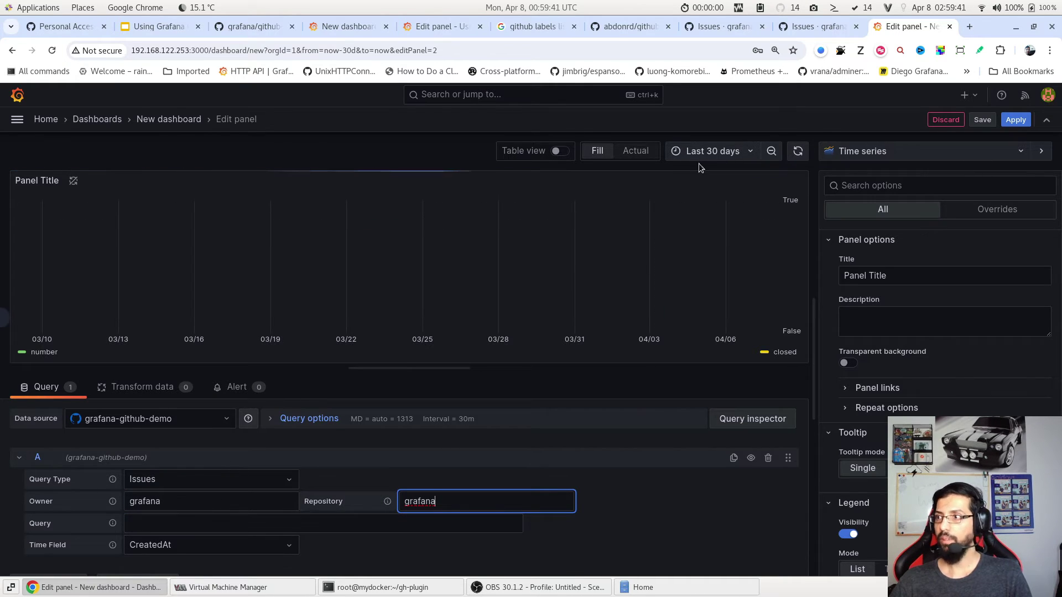
Switch the new panel's visualization type to Table
mouse_move(712, 151)
click(895, 153)
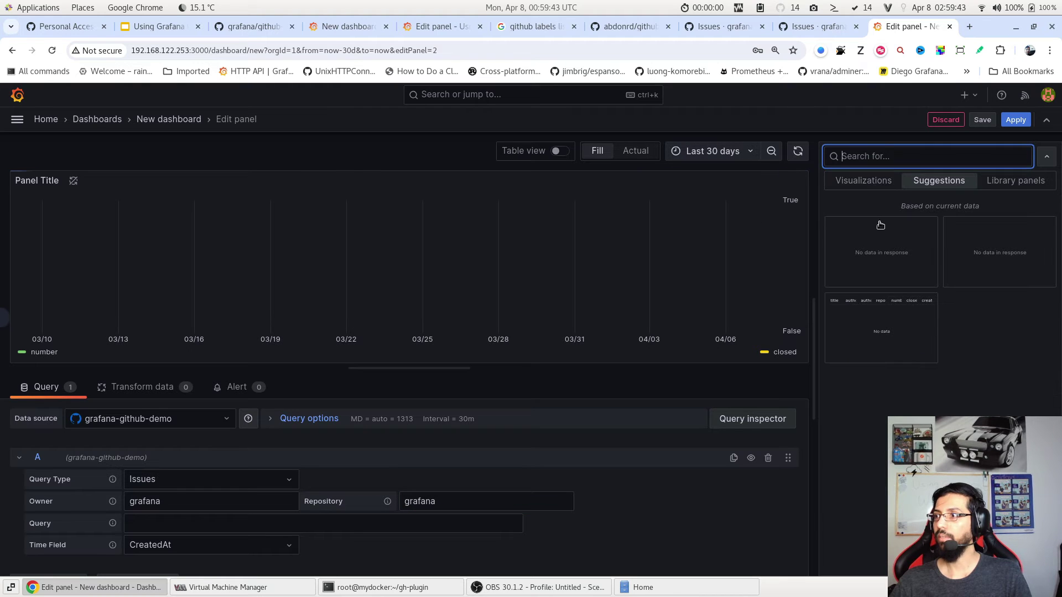
click(884, 183)
scroll(867, 203, down, 2)
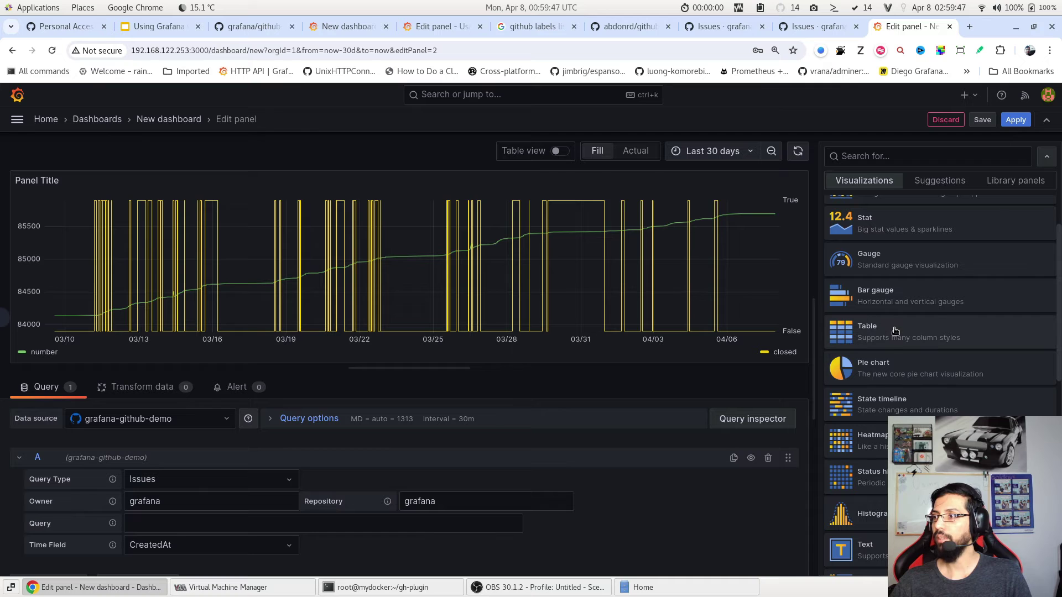
click(893, 328)
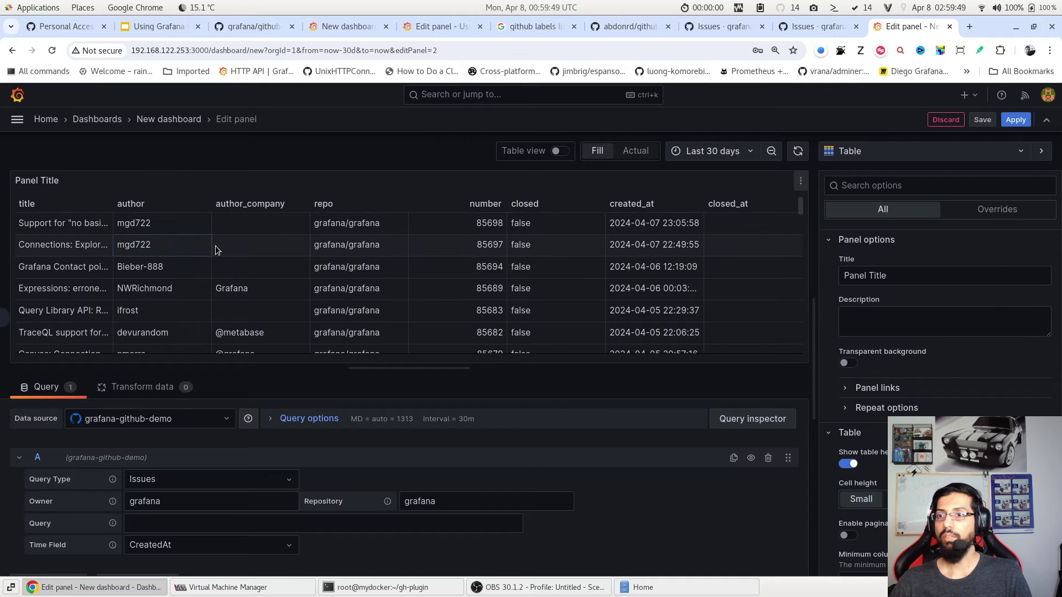
scroll(246, 249, down, 2)
scroll(414, 267, down, 2)
scroll(482, 261, down, 2)
scroll(477, 269, down, 2)
scroll(473, 278, up, 3)
scroll(472, 285, up, 3)
scroll(477, 273, up, 2)
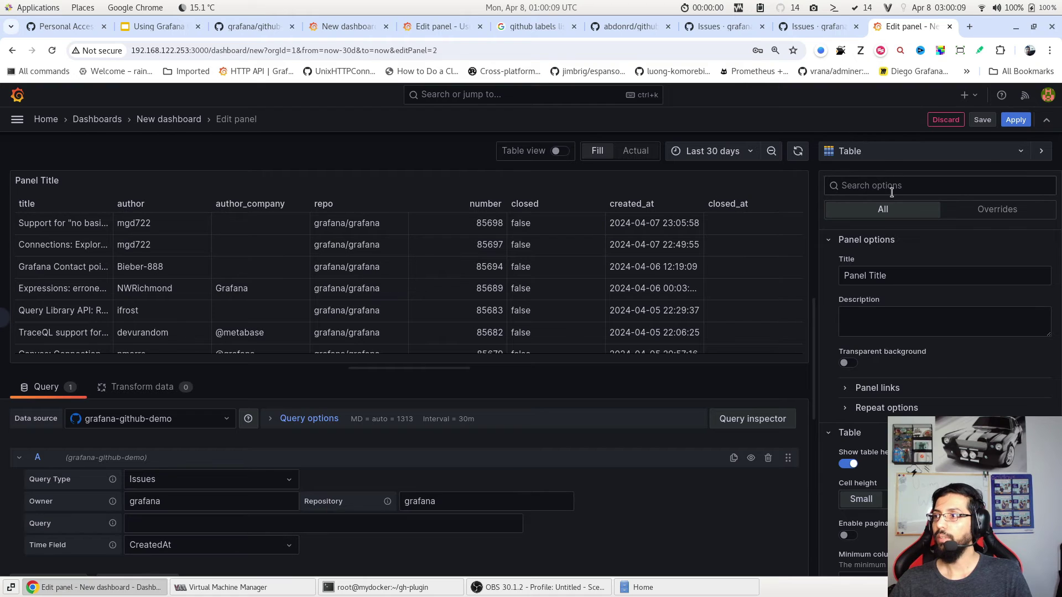
Title the table panel 'Issues created' and apply it to the dashboard
click(893, 279)
triple_click(892, 279)
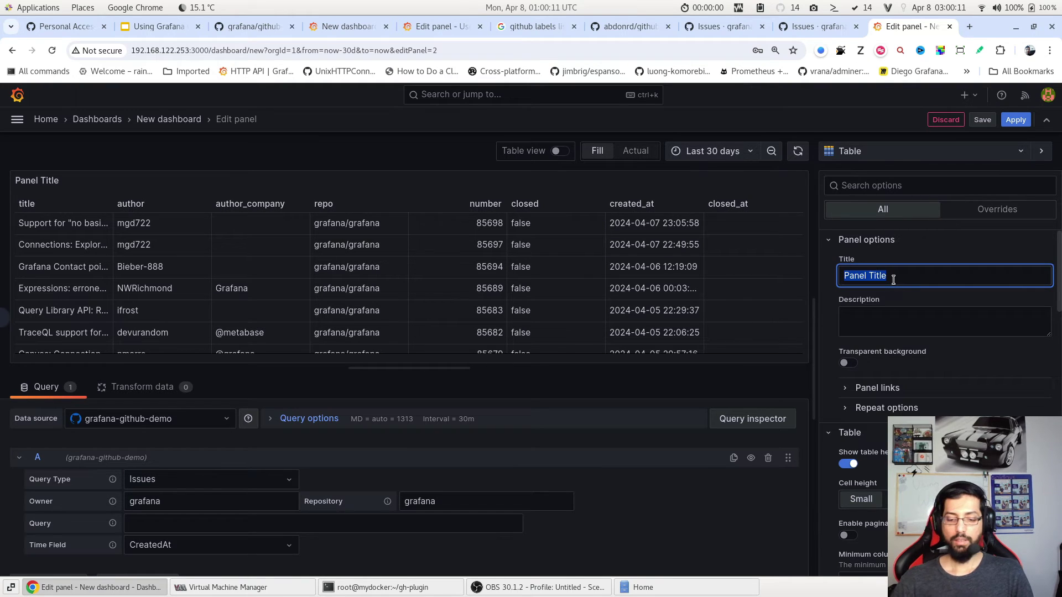
text(Iss)
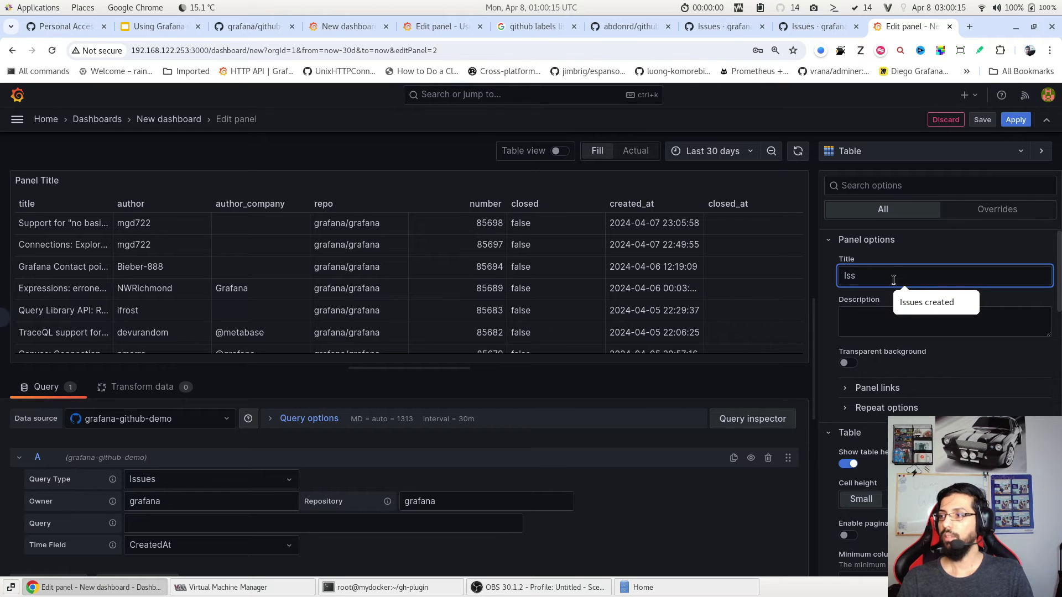
key(Down)
key(Return)
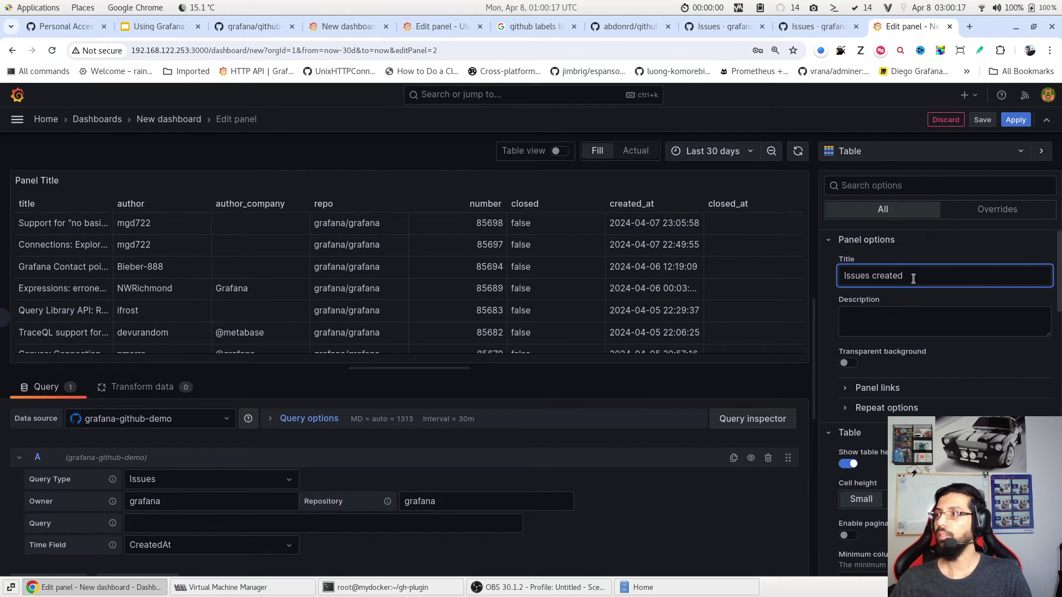
click(1016, 120)
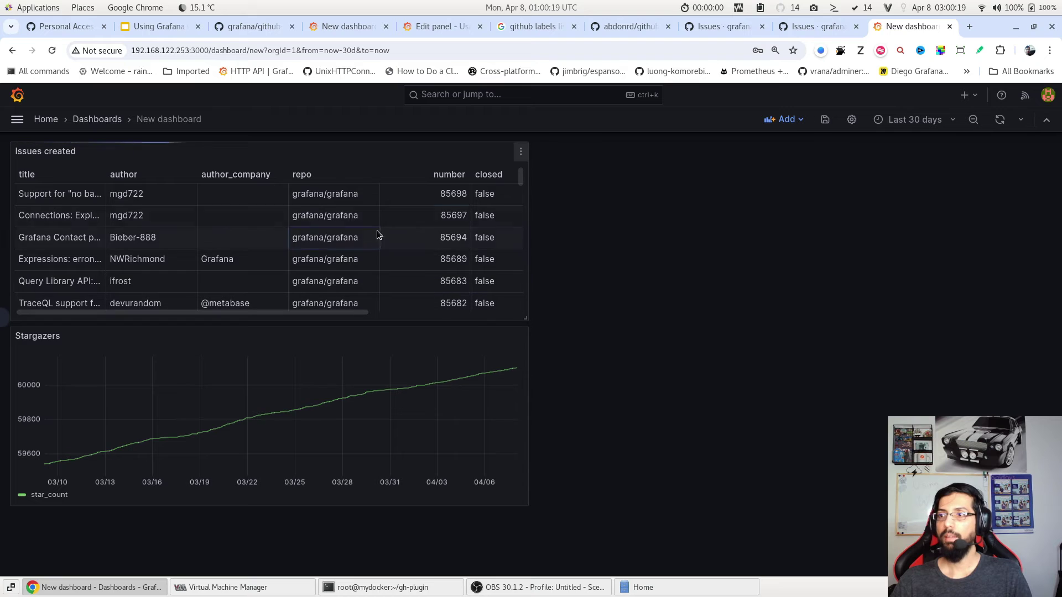
Add a panel querying grafana/grafana Issues, using ClosedAt as the time field
click(785, 120)
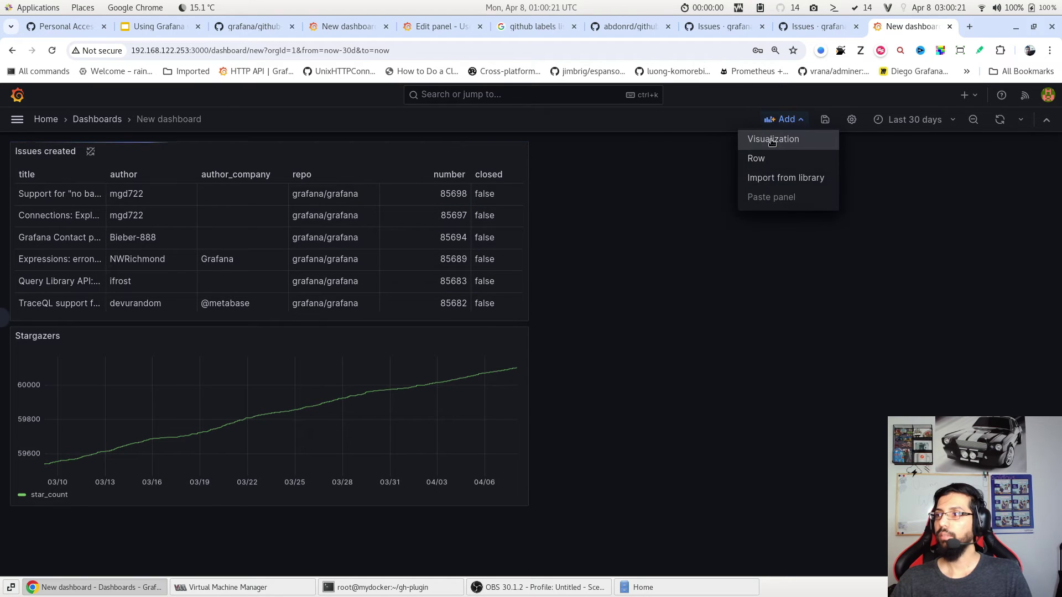
click(772, 139)
click(196, 479)
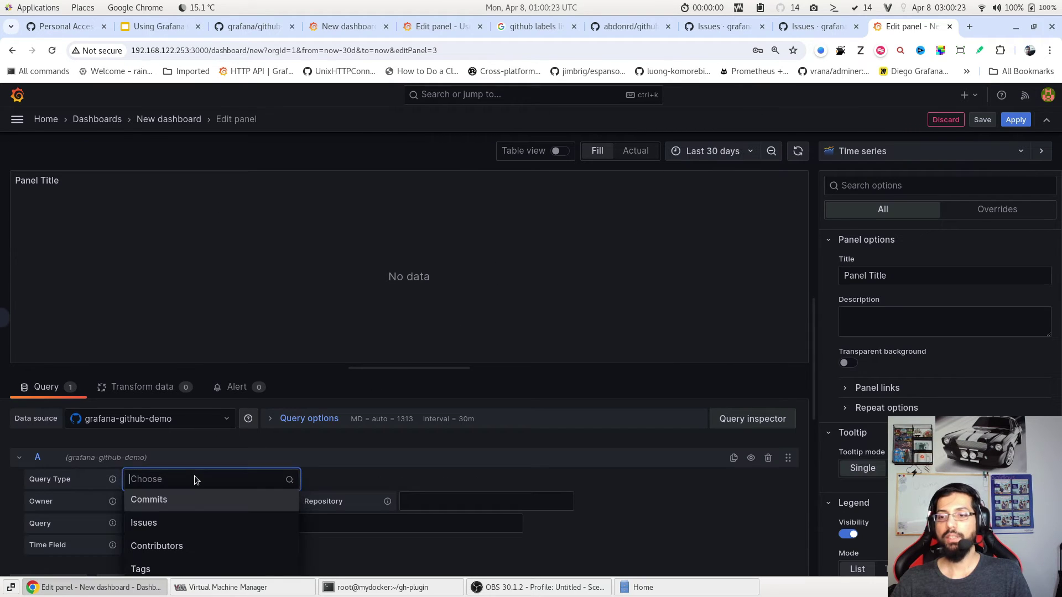
click(192, 523)
click(187, 548)
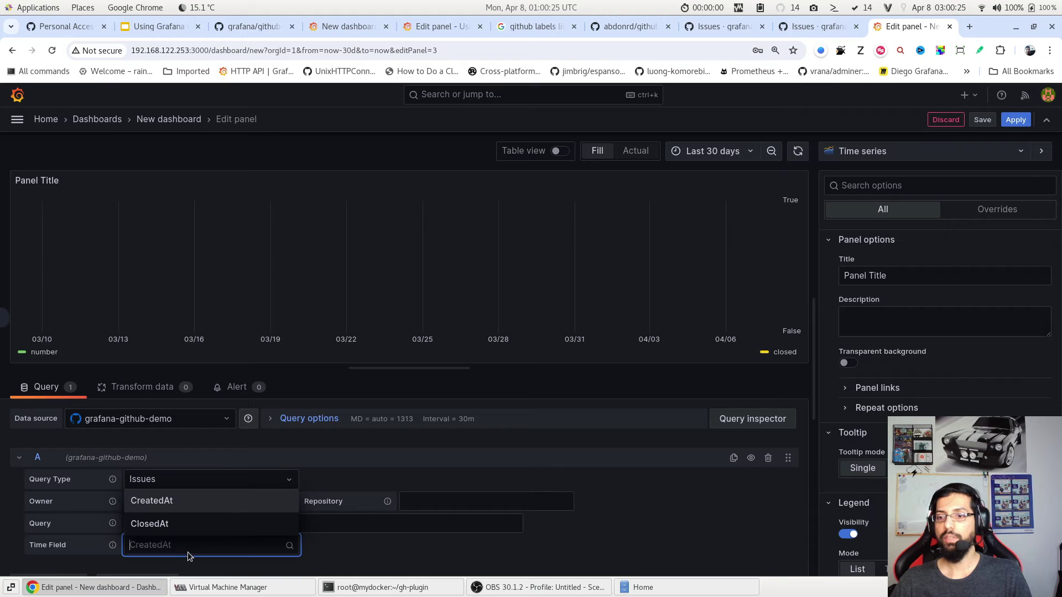
click(193, 525)
click(196, 501)
text(grafana)
key(Tab)
text(grafa)
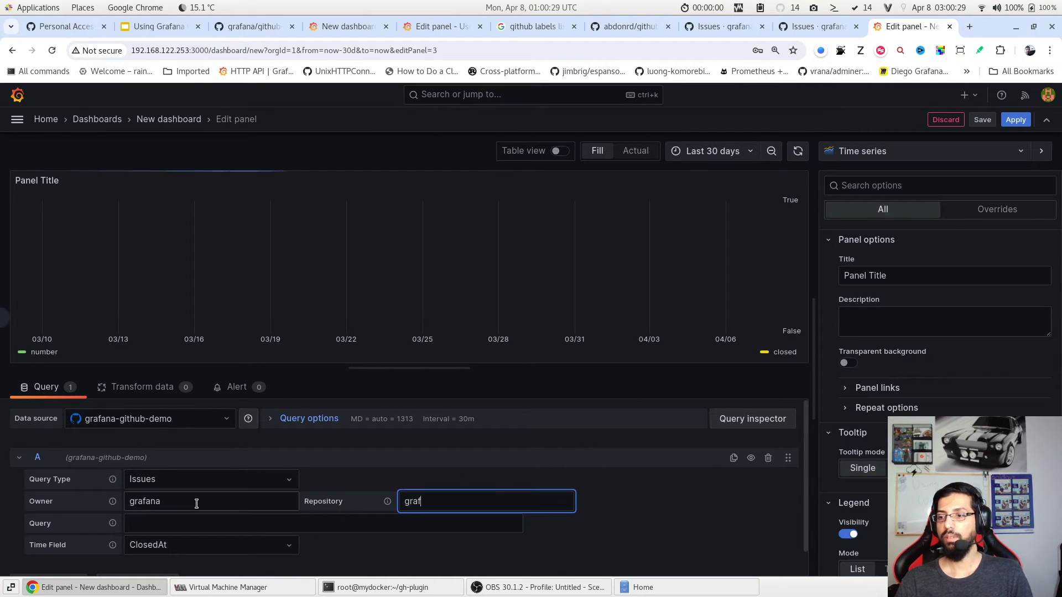
text(na)
click(347, 544)
Make the panel a Table titled 'Closed Issues' and apply it to the dashboard
click(912, 151)
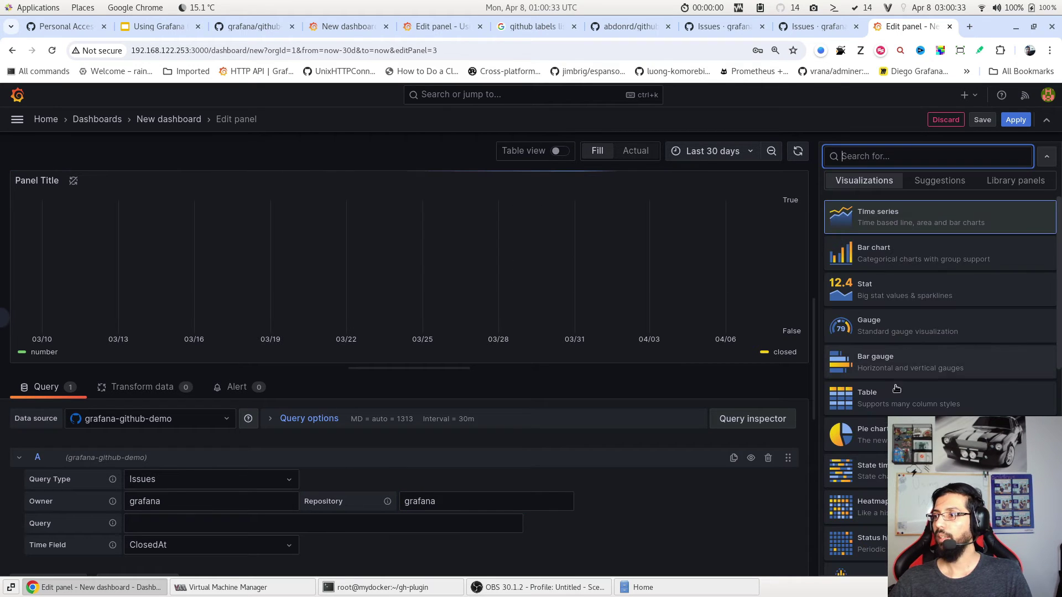
click(888, 402)
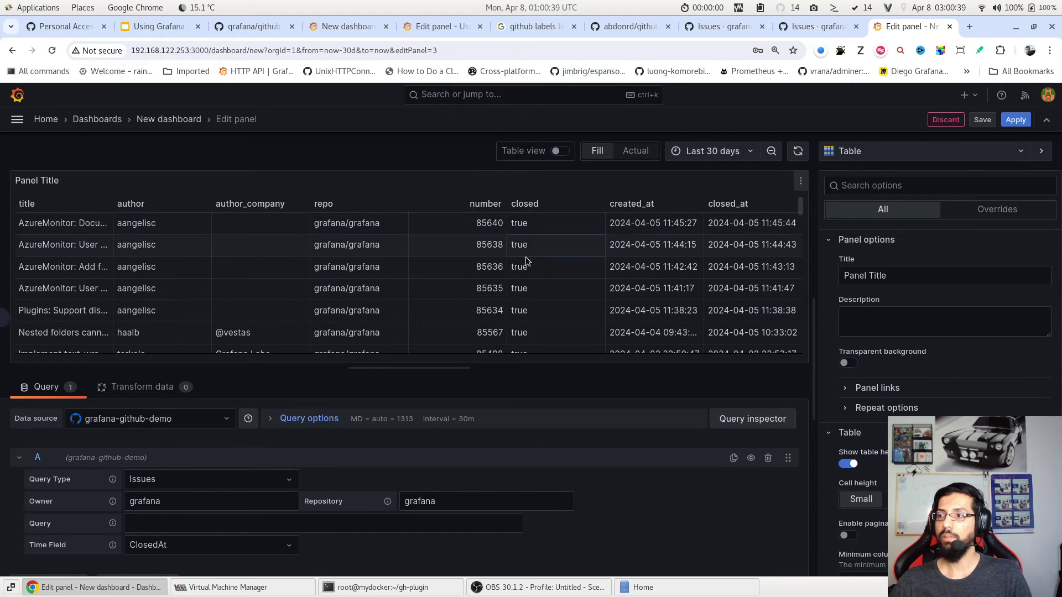
triple_click(907, 279)
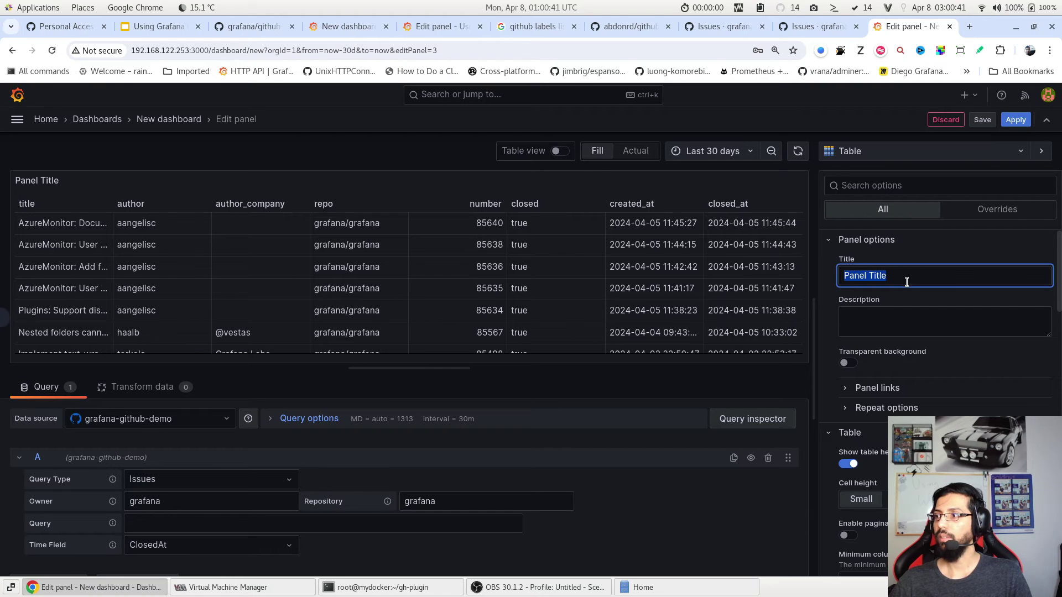
text(Closed )
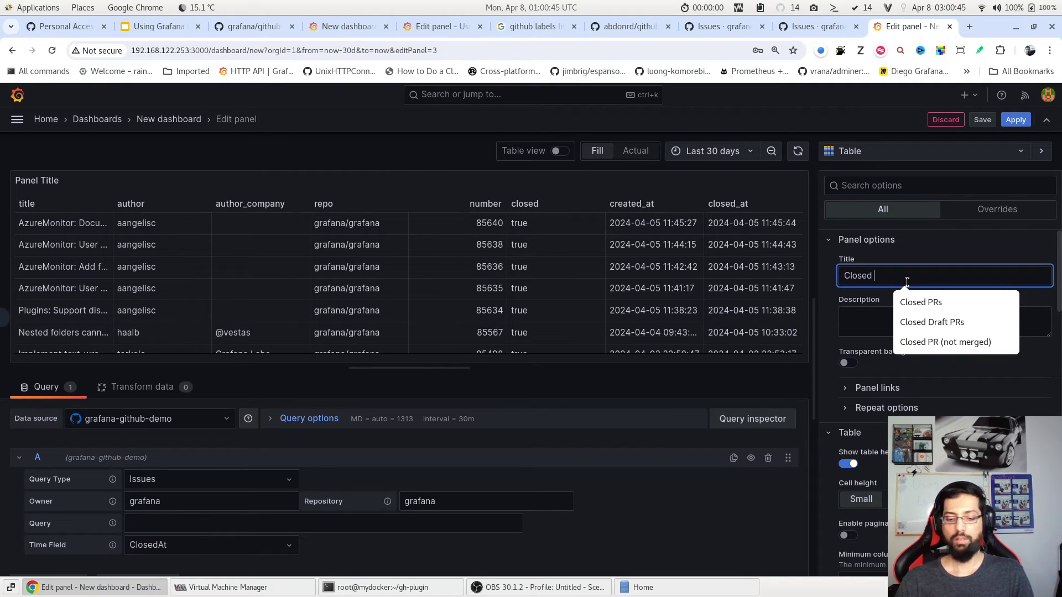
text(Issues)
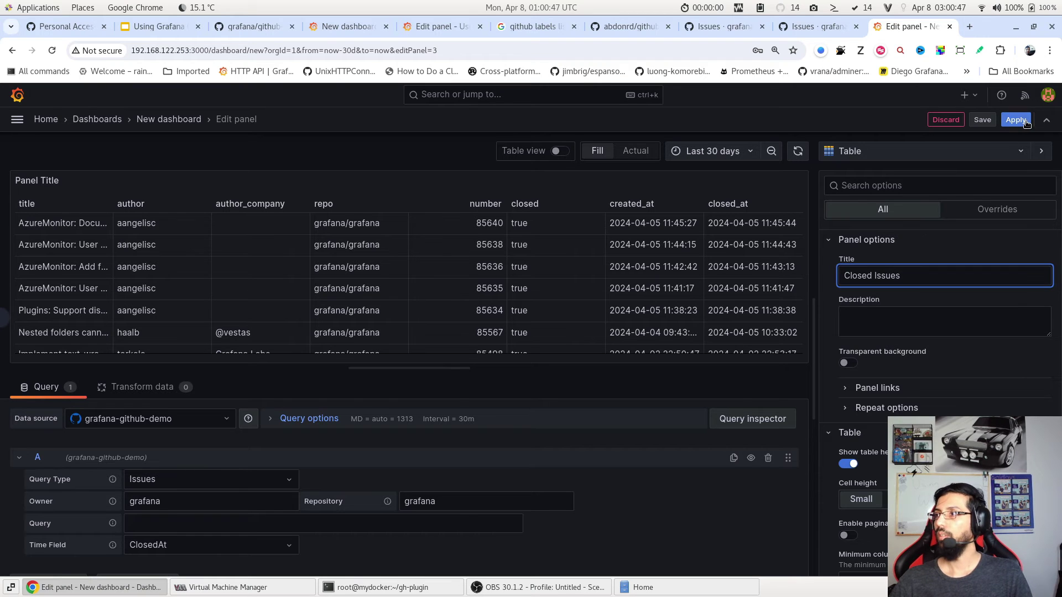
click(1015, 119)
Drag Issues created to the top-left and Closed Issues to the top-right
drag(408, 337, 929, 202)
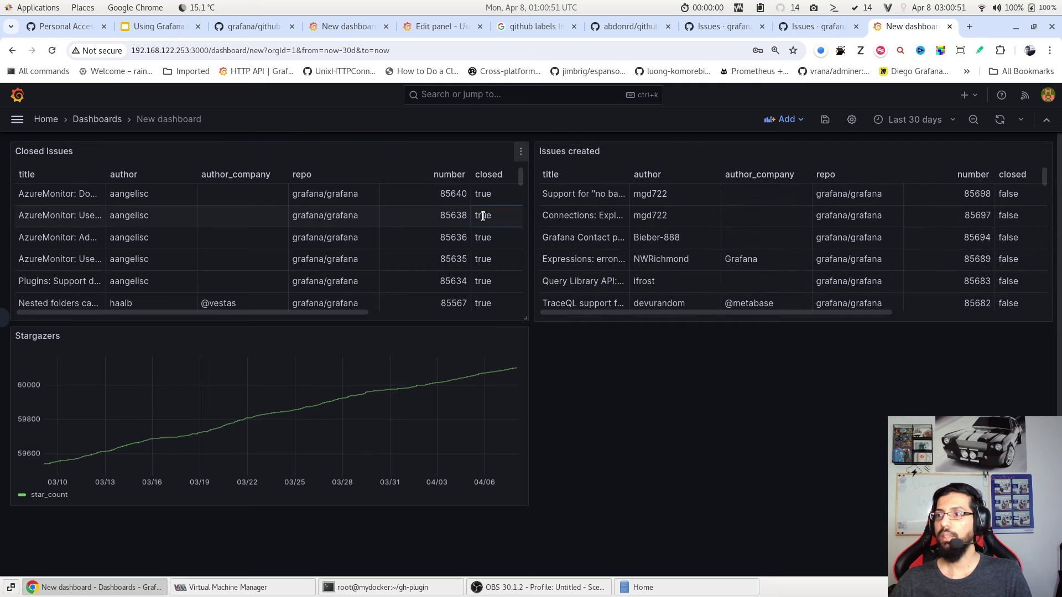
drag(632, 151, 84, 154)
drag(368, 337, 883, 220)
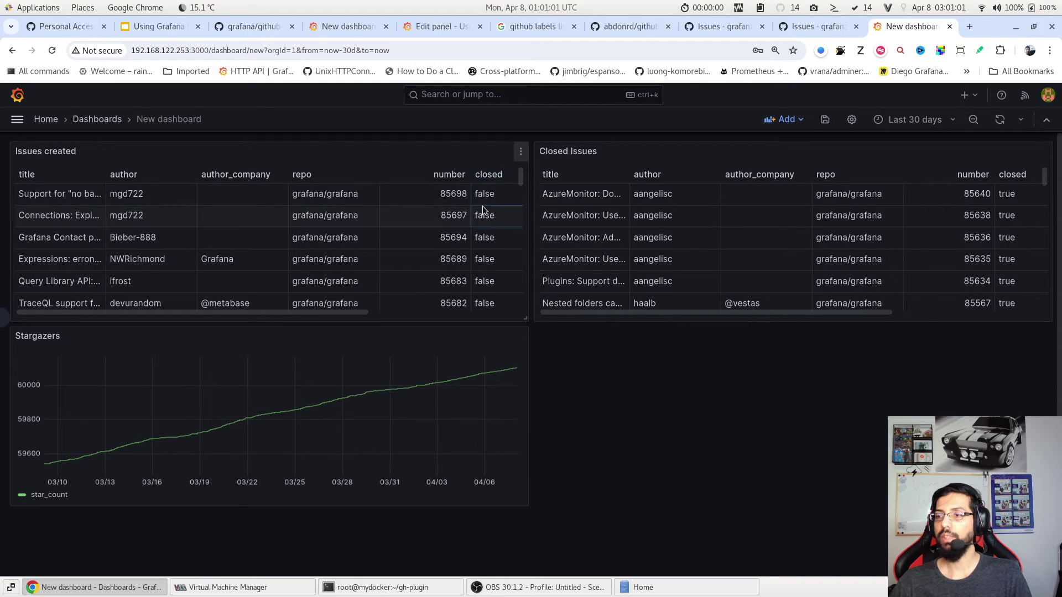
mouse_move(249, 241)
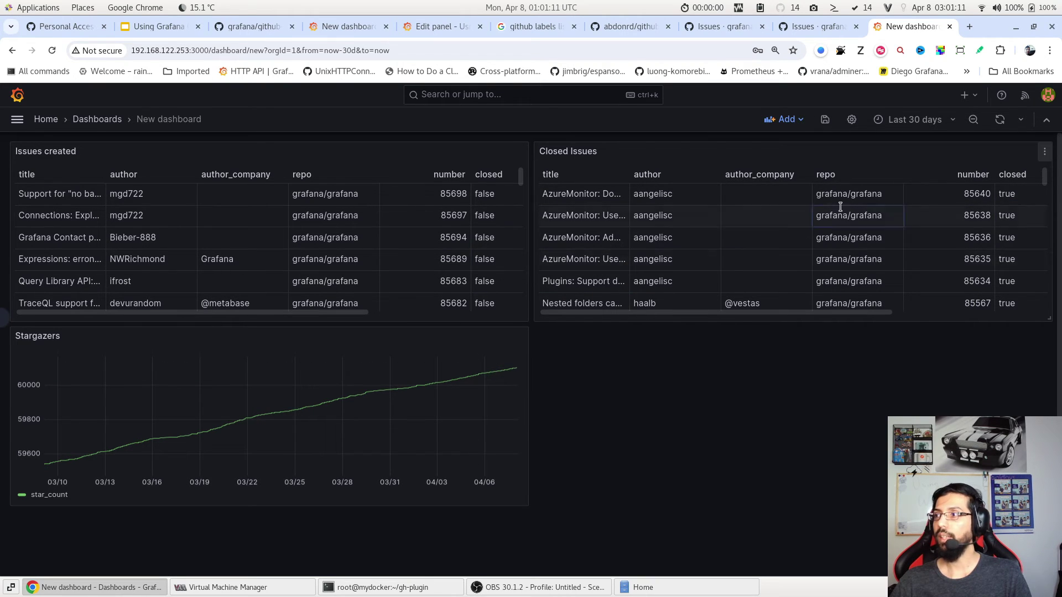
Set the dashboard time range, trying Last 30 minutes before widening it to Last 1 year
click(913, 120)
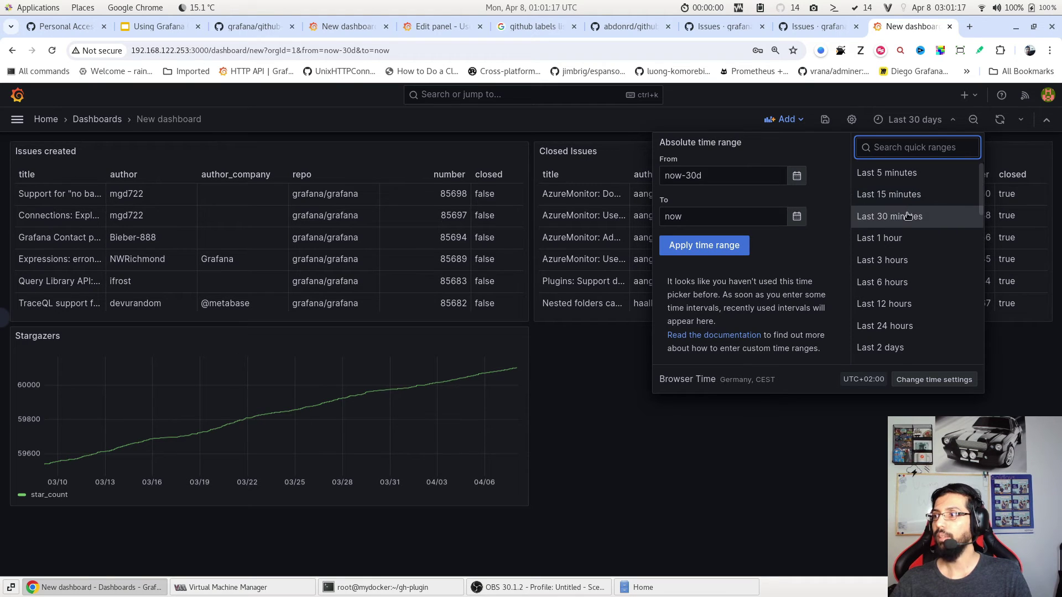
click(906, 217)
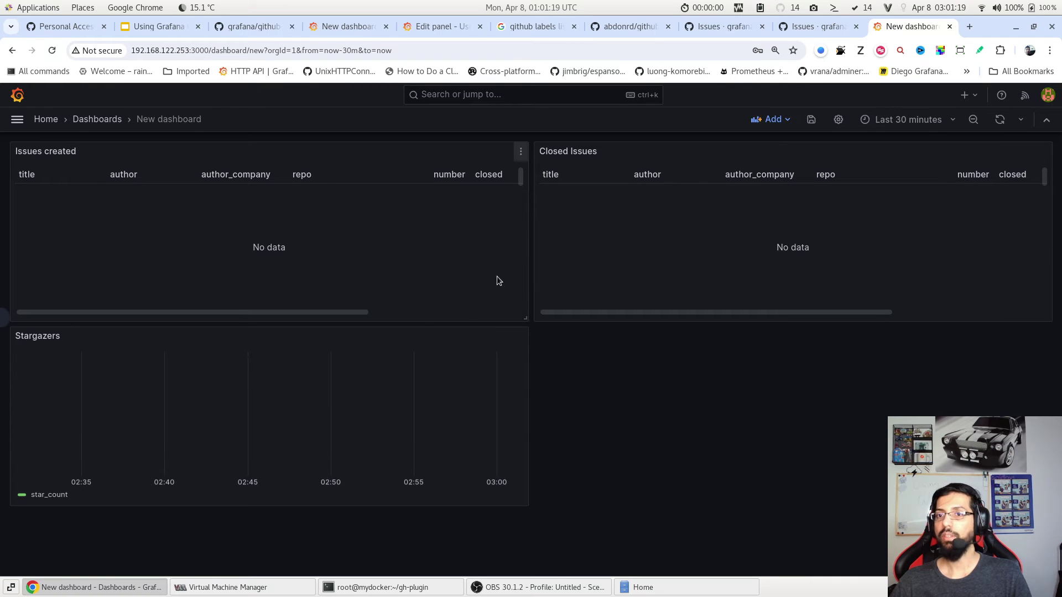
mouse_move(908, 120)
click(927, 125)
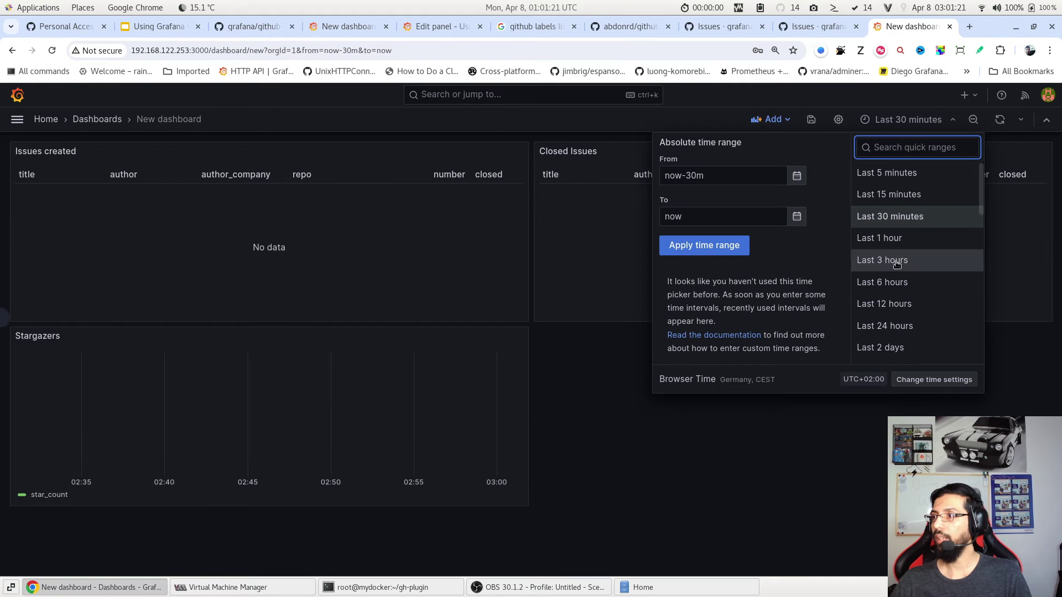
click(884, 304)
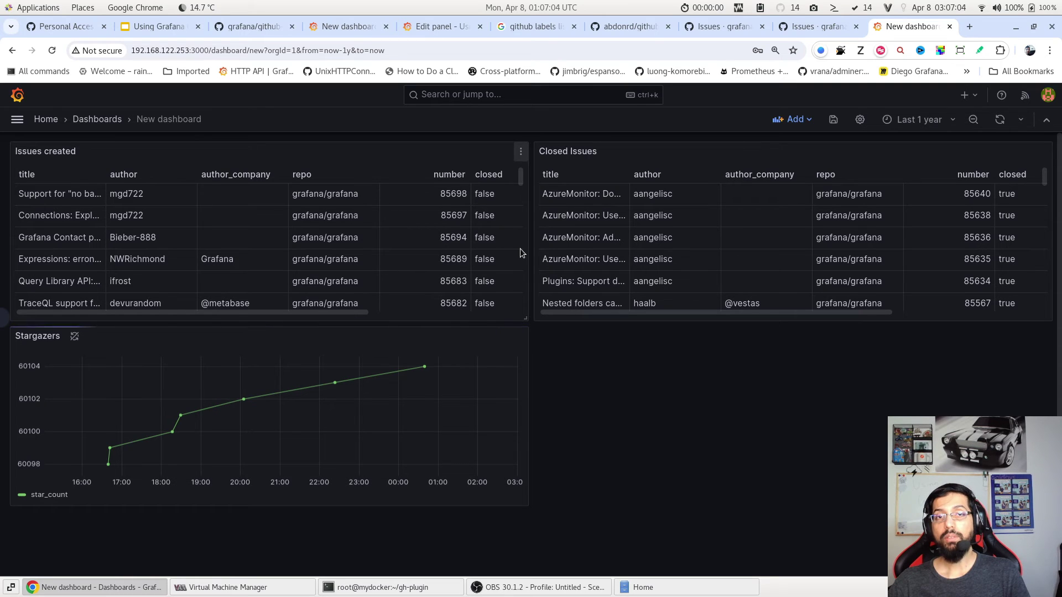
click(797, 122)
Add a panel querying Pull Requests, with owner and repository both set to grafana
click(784, 138)
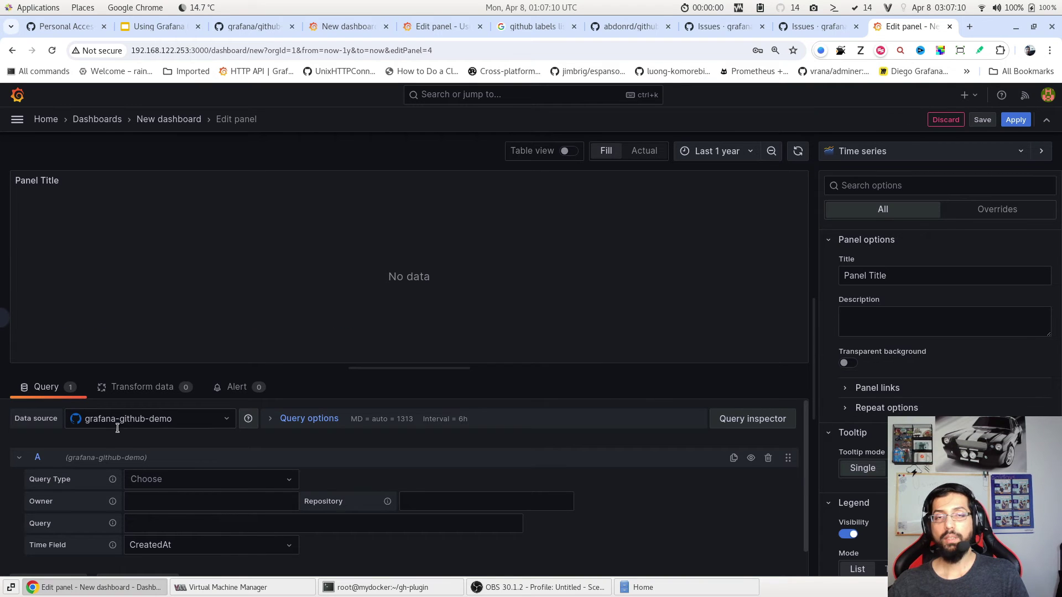
click(196, 481)
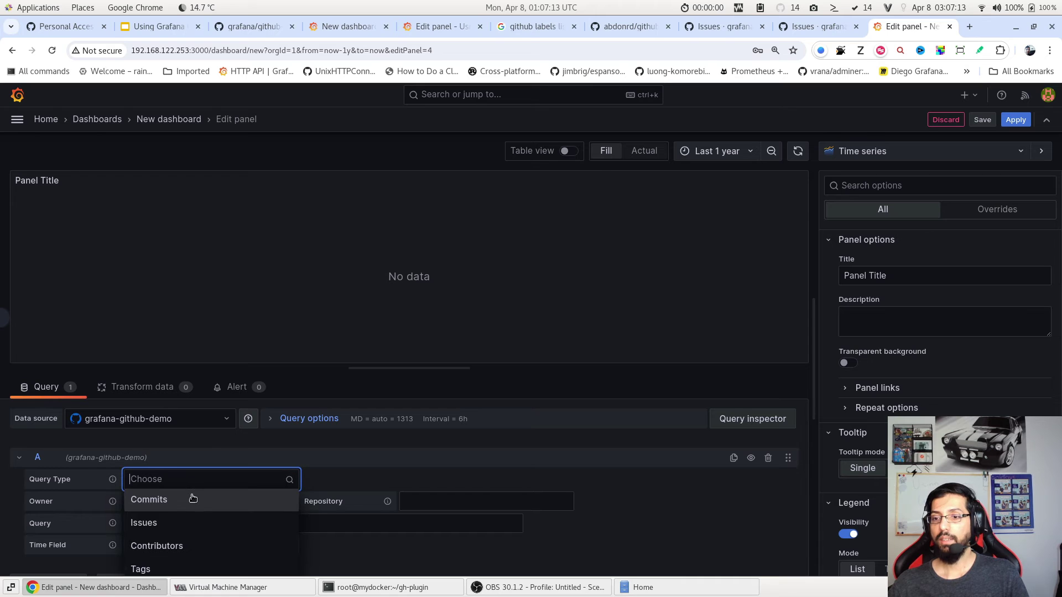
scroll(198, 541, down, 2)
click(197, 549)
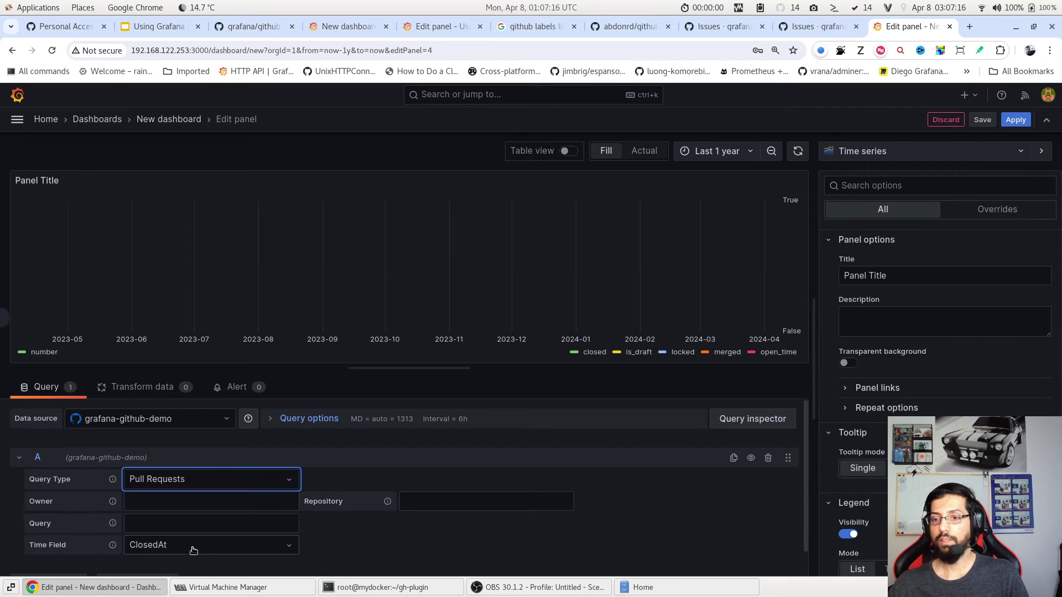
click(181, 506)
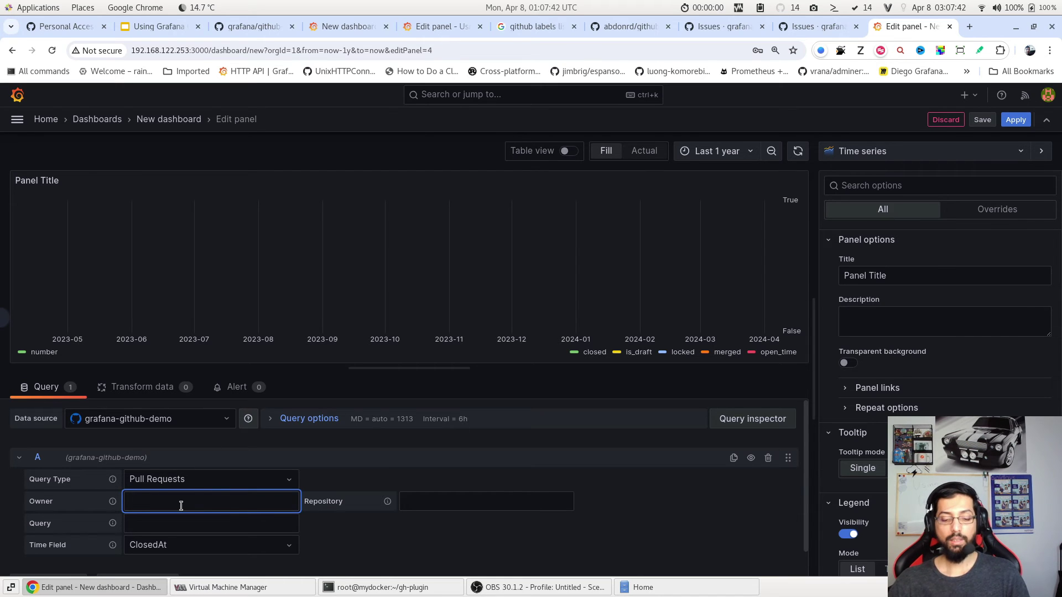
text(grafana)
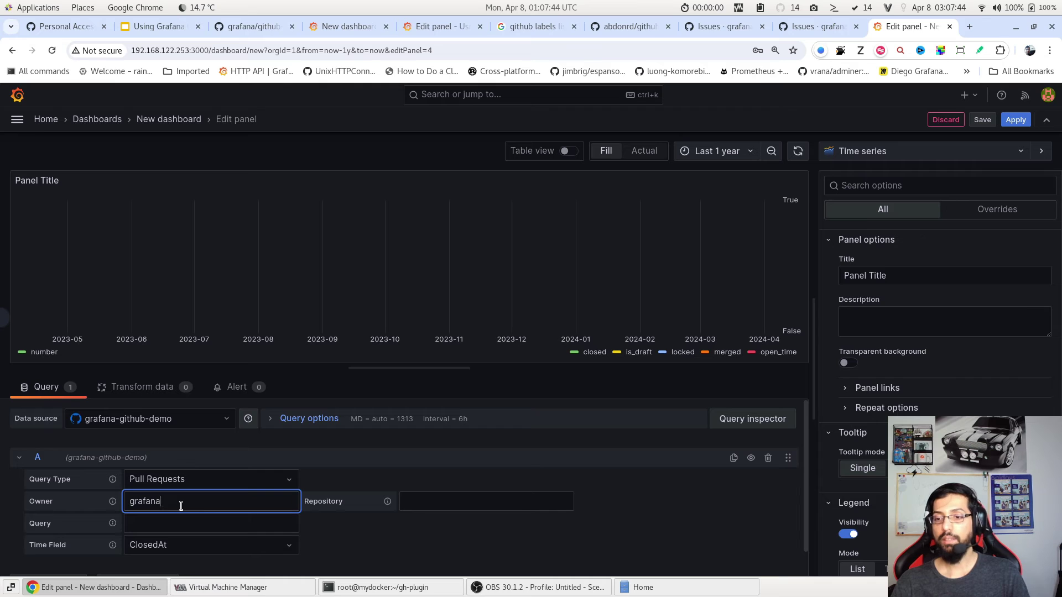
key(Tab)
text(afana)
click(177, 523)
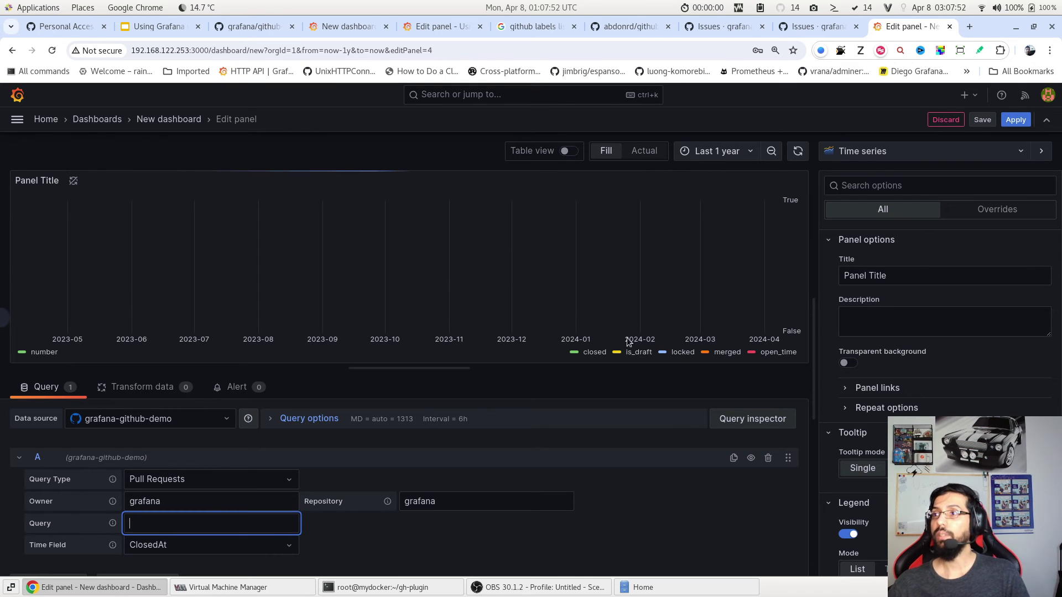
click(656, 32)
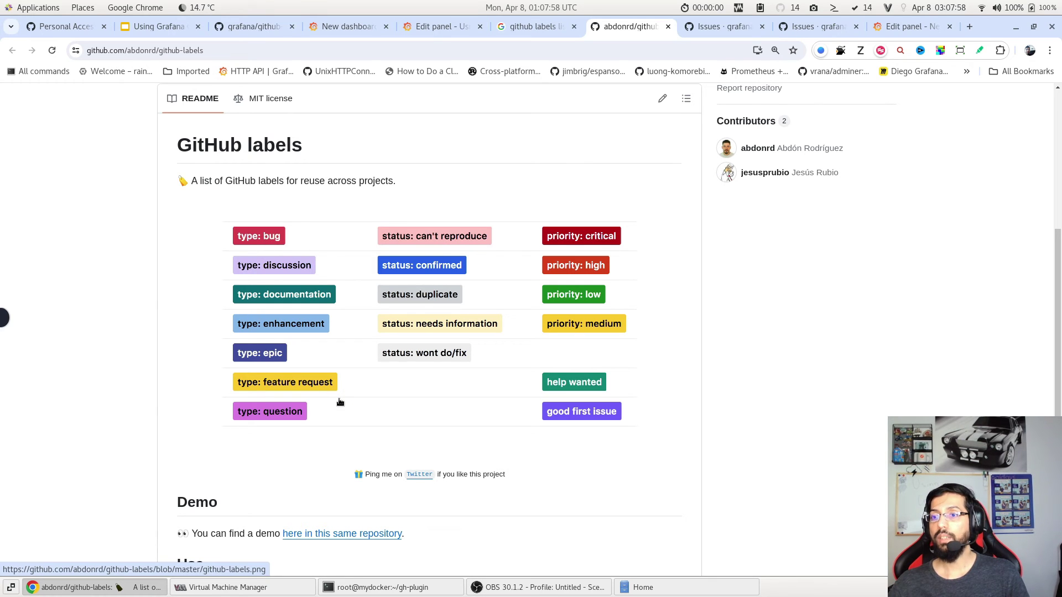
click(905, 26)
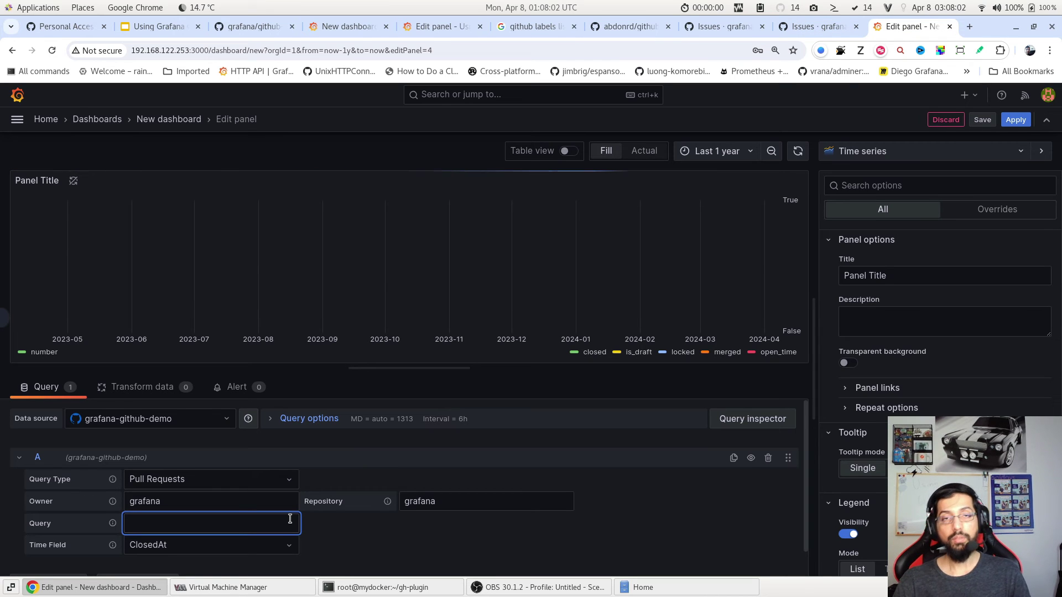
text(is:)
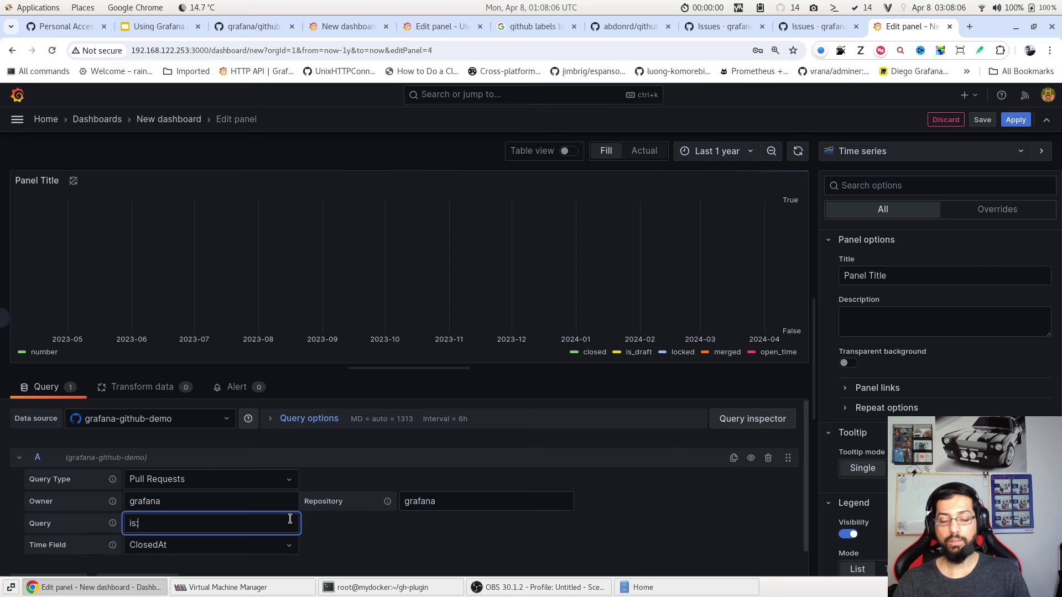
text(pa)
key(BackSpace)
text(r )
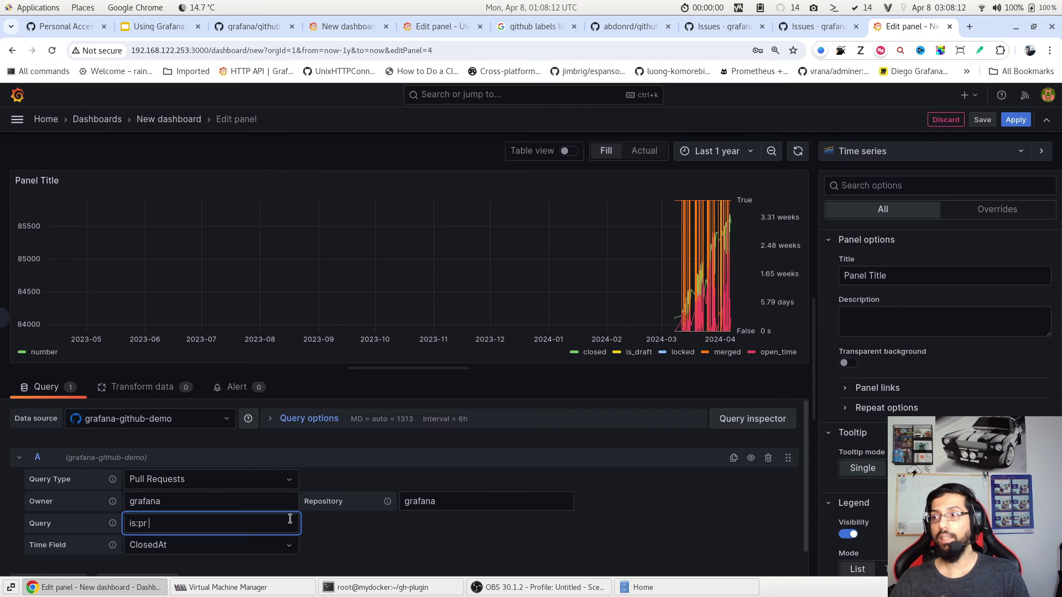
text(author)
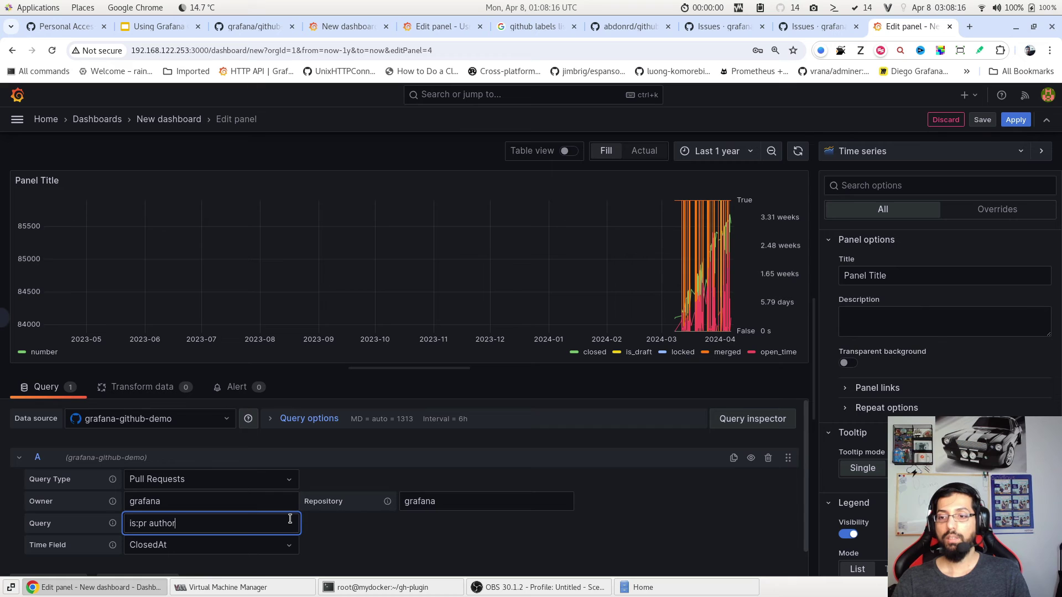
text(:usmang)
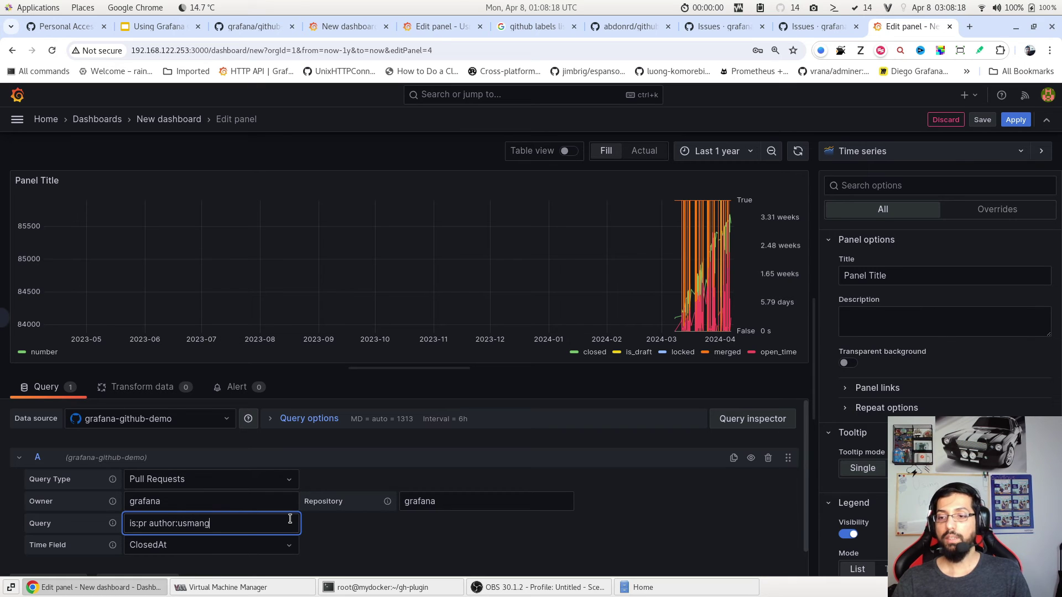
text(t)
click(340, 548)
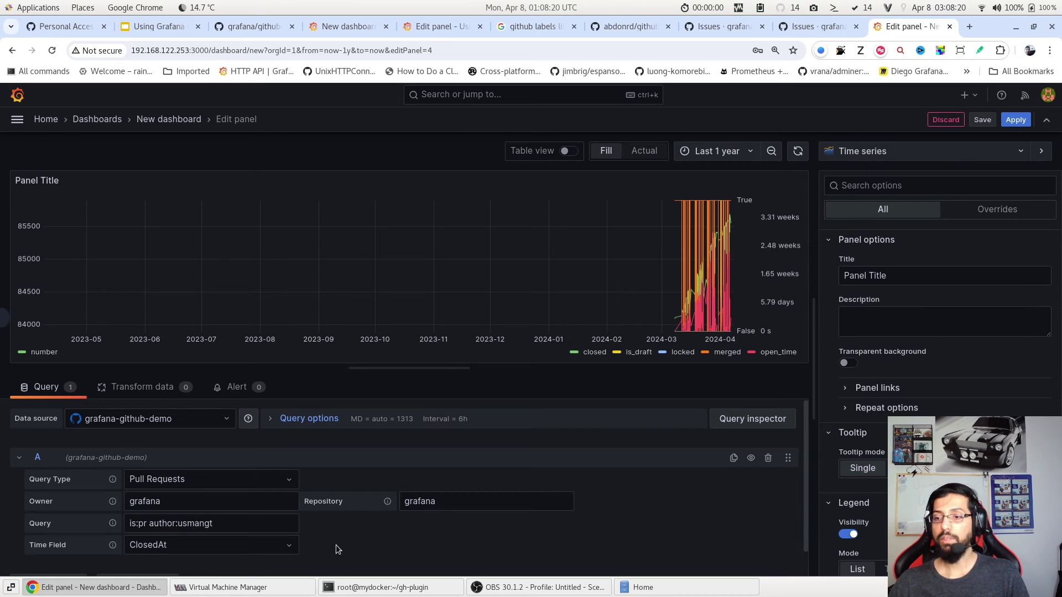
click(290, 550)
click(249, 529)
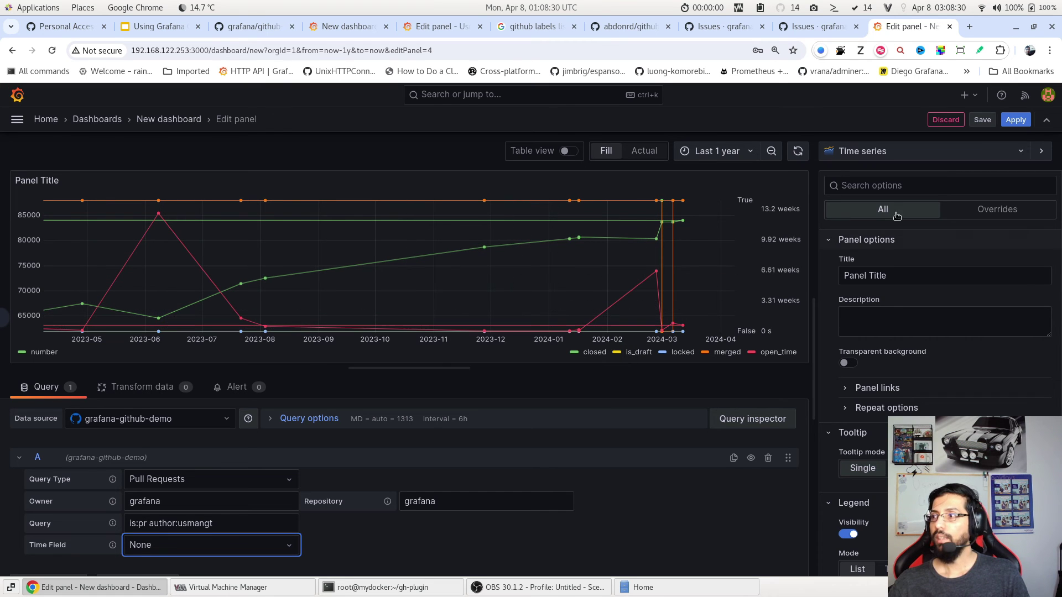
Make the panel a Pie chart showing All values, with the legend placed on the right
click(941, 157)
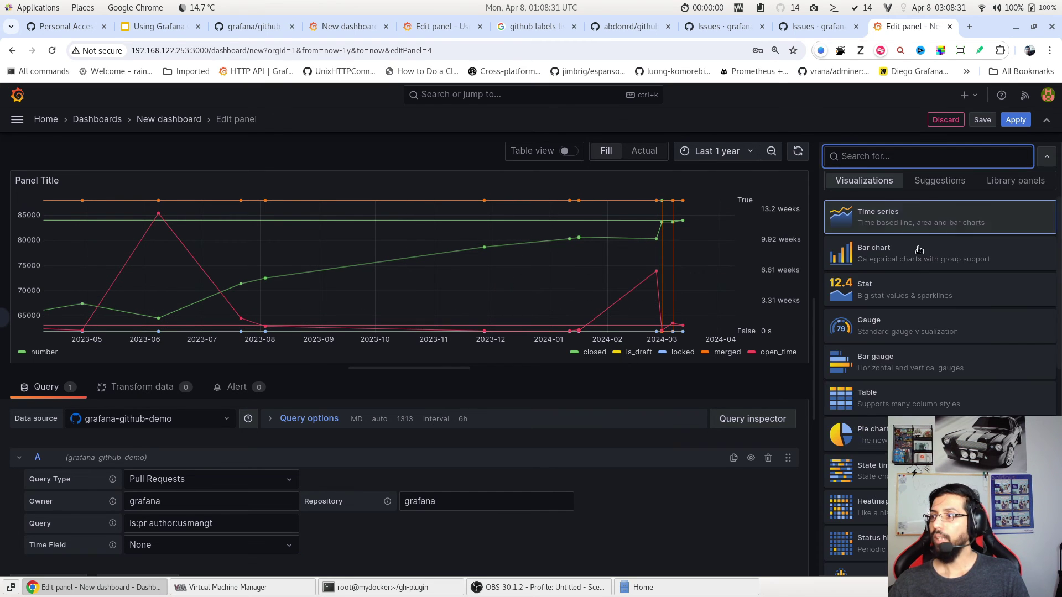
click(873, 438)
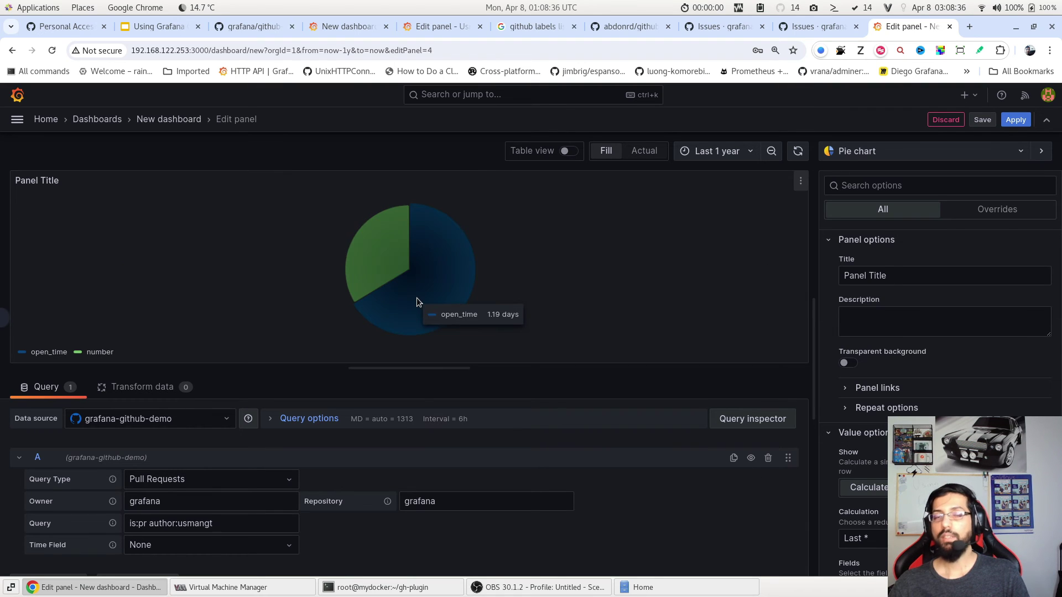
mouse_move(375, 255)
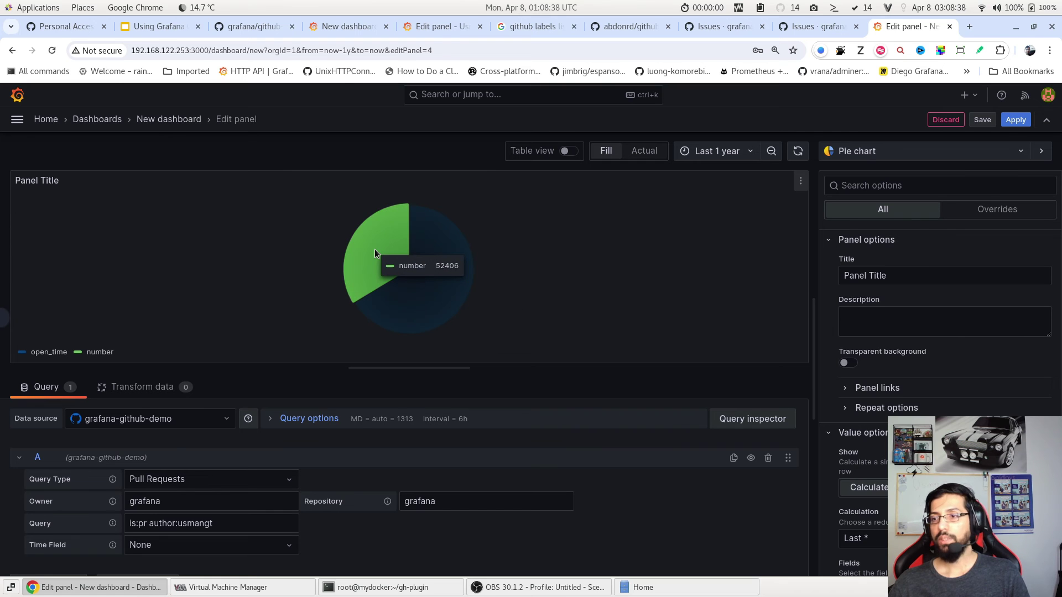
scroll(862, 382, down, 3)
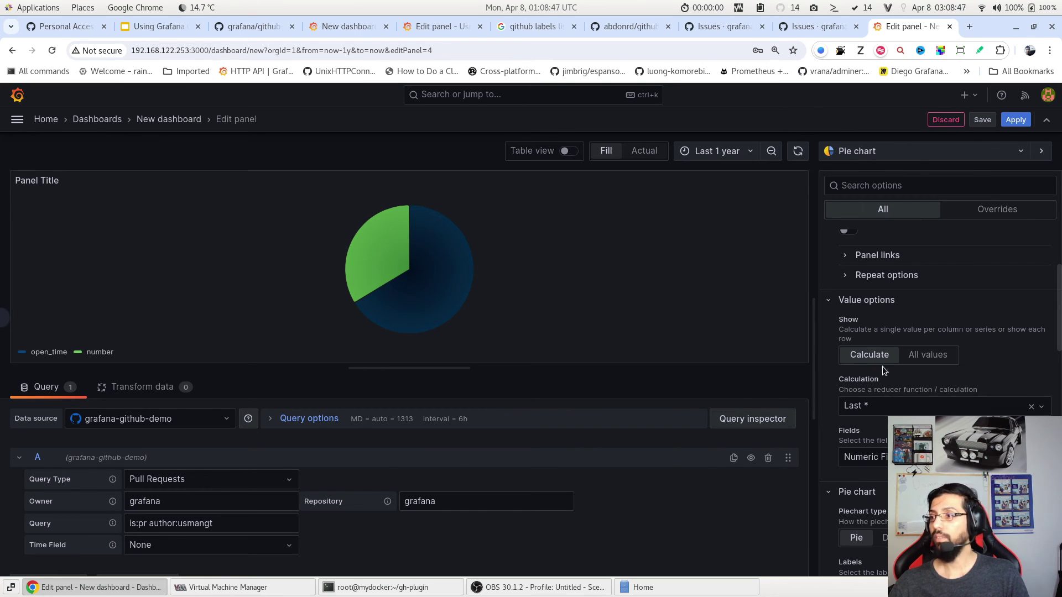
scroll(886, 374, down, 2)
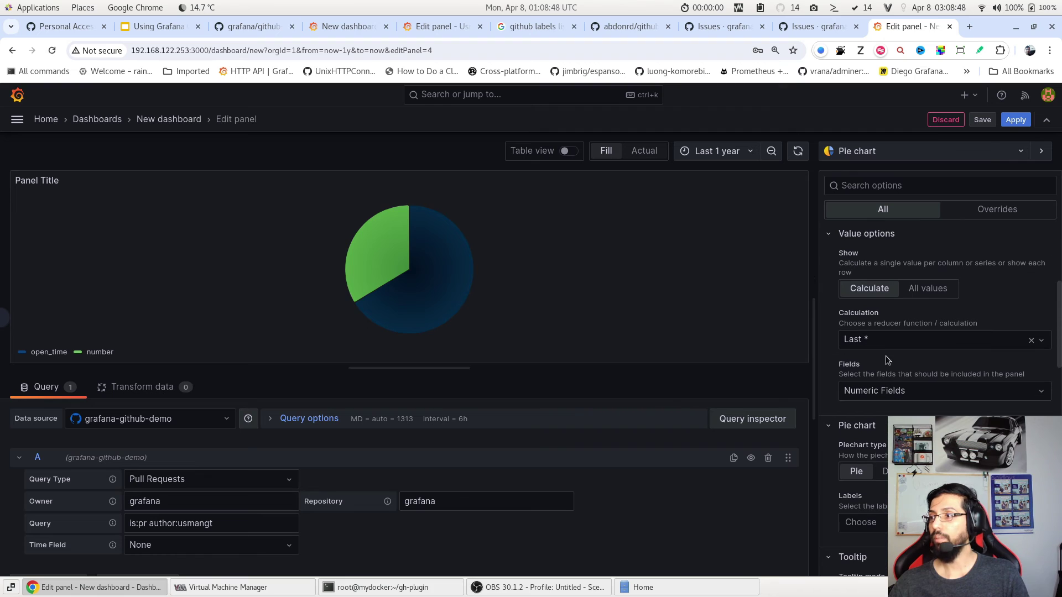
click(929, 294)
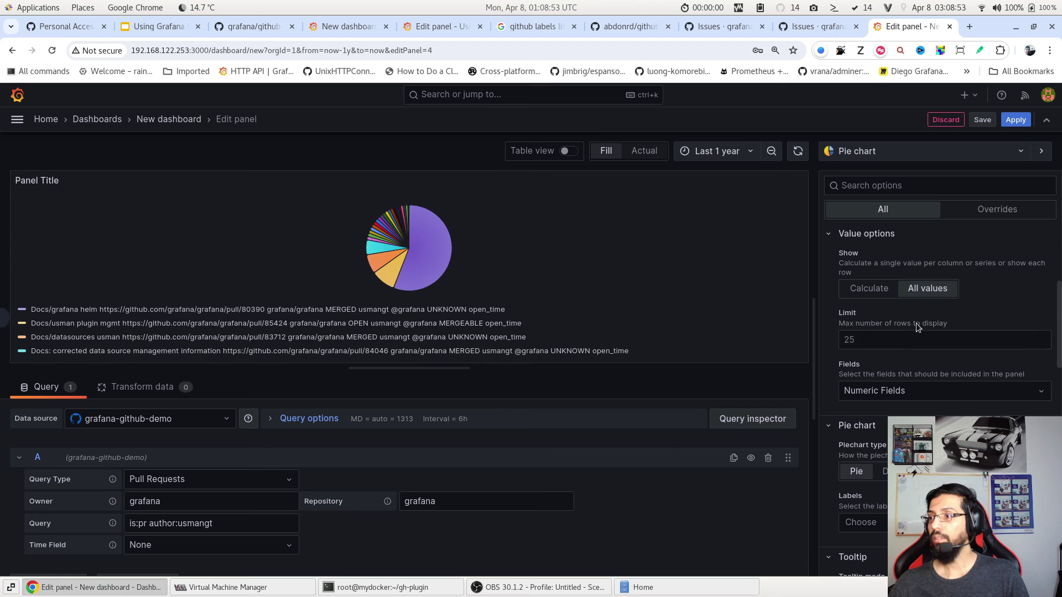
scroll(869, 371, down, 2)
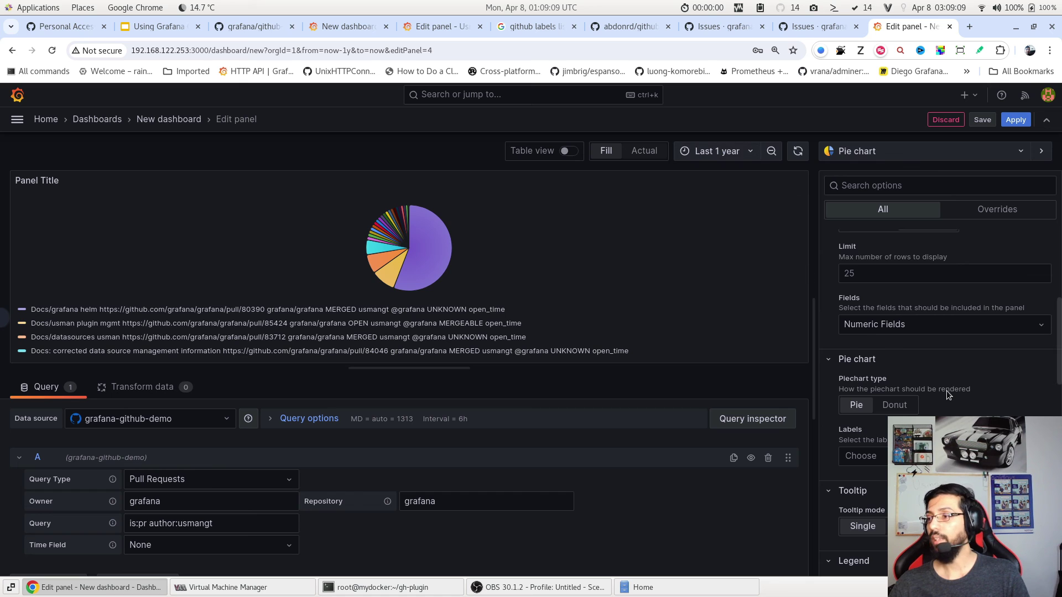
scroll(946, 391, down, 1)
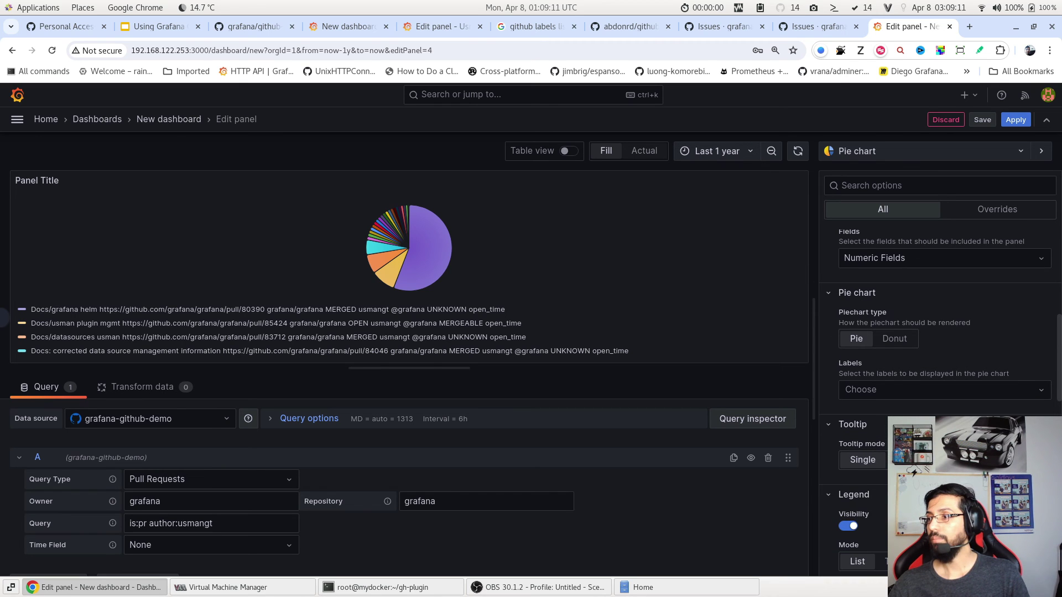
scroll(938, 373, down, 1)
scroll(937, 374, down, 1)
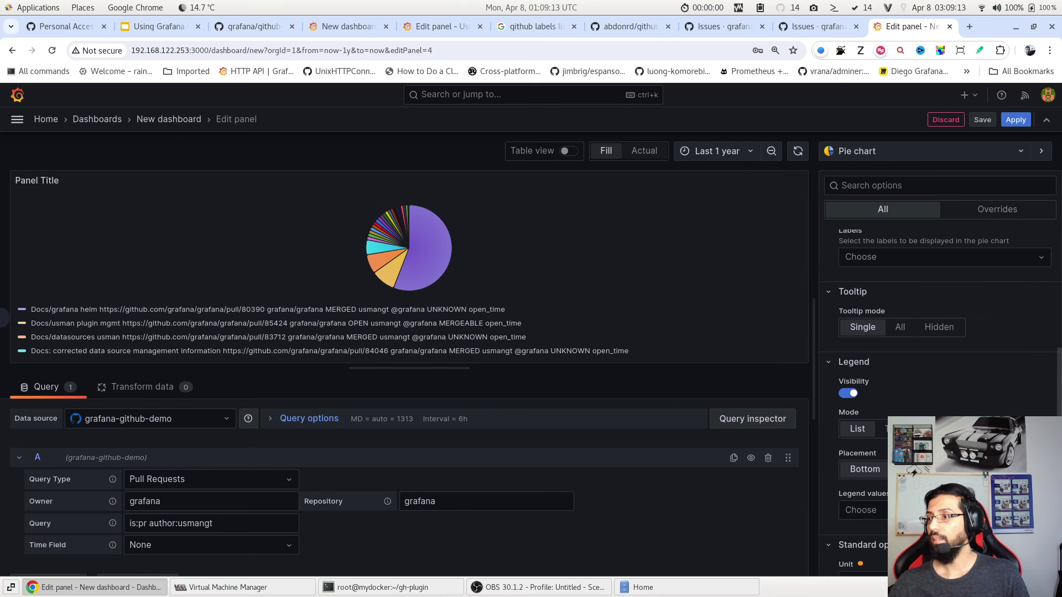
click(907, 469)
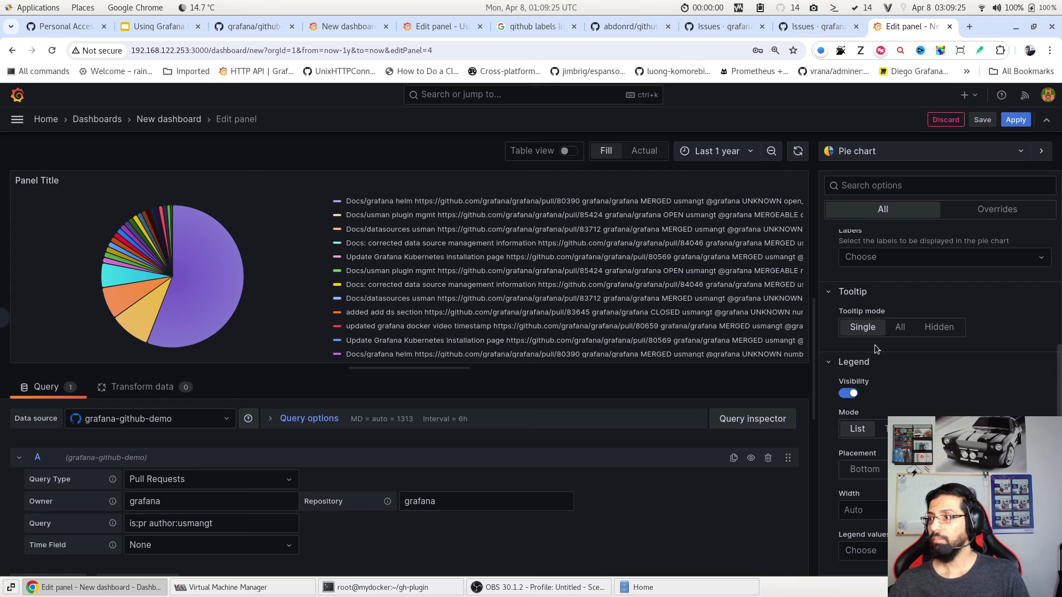
scroll(938, 302, up, 3)
scroll(938, 300, up, 2)
Retitle the pie chart panel 'My PR information' and apply it to the dashboard
triple_click(914, 278)
text(My PR)
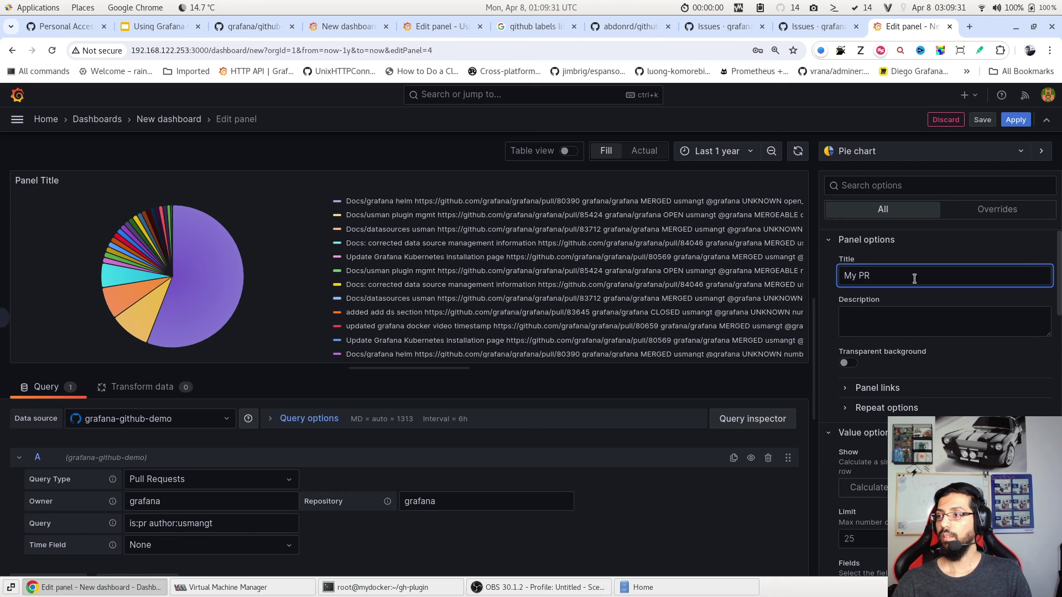
text( information)
click(1014, 119)
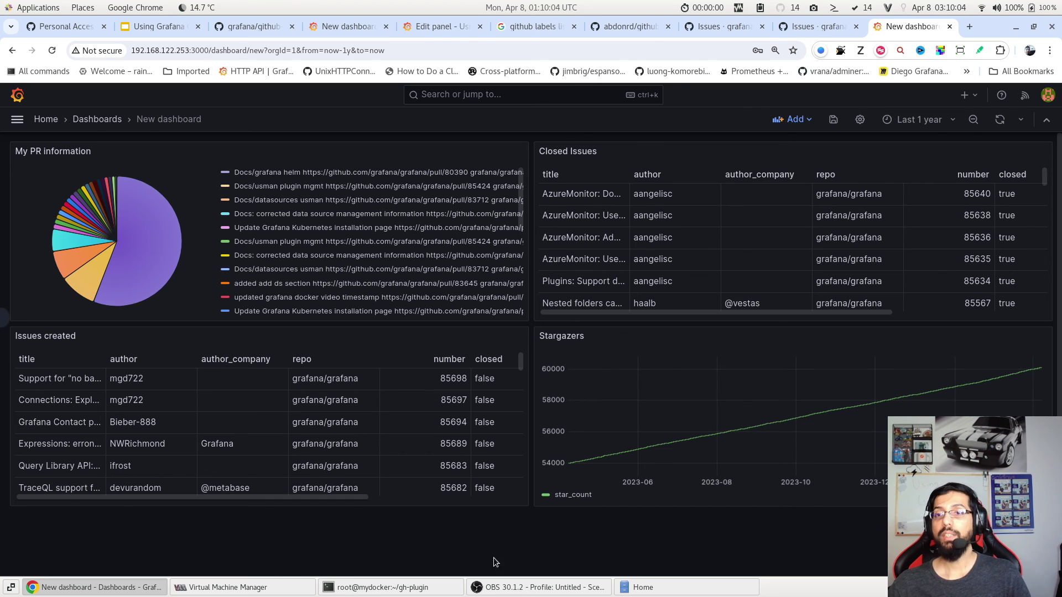
mouse_move(788, 151)
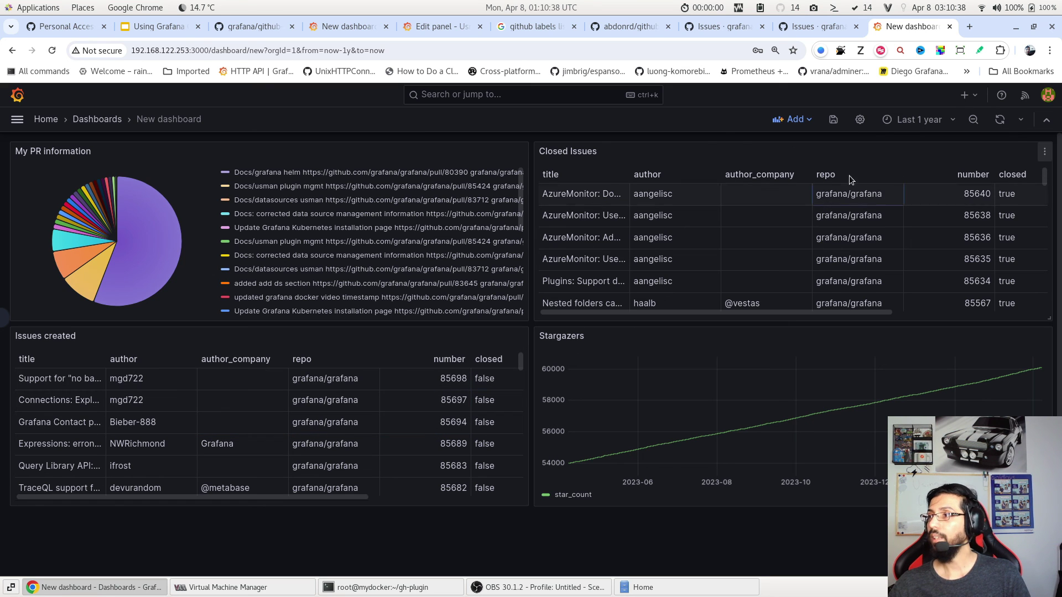
Change the dashboard time range from last year to Last 7 days
click(913, 119)
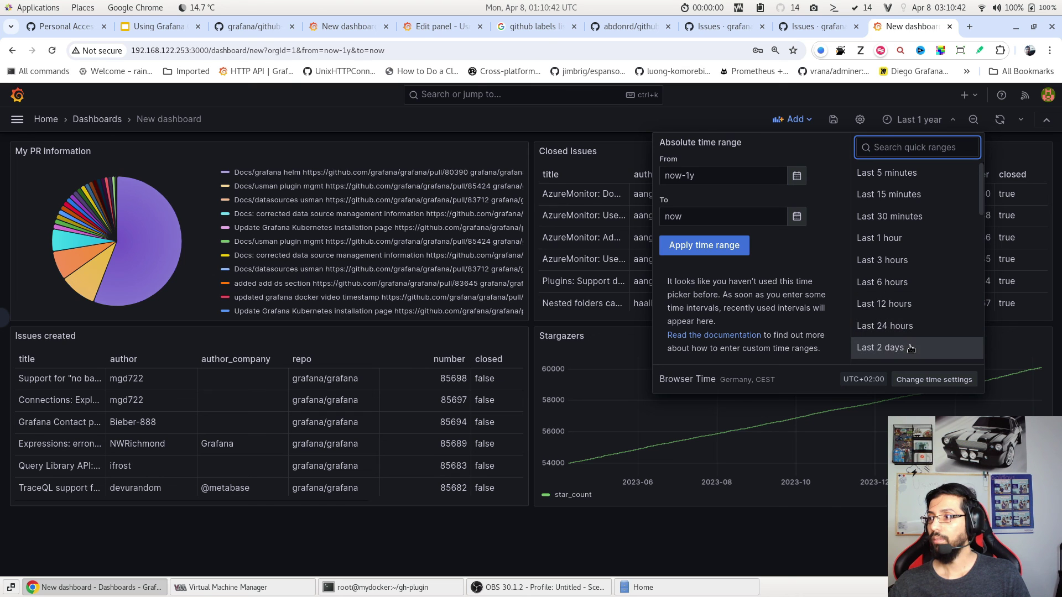
scroll(908, 332, down, 3)
click(909, 238)
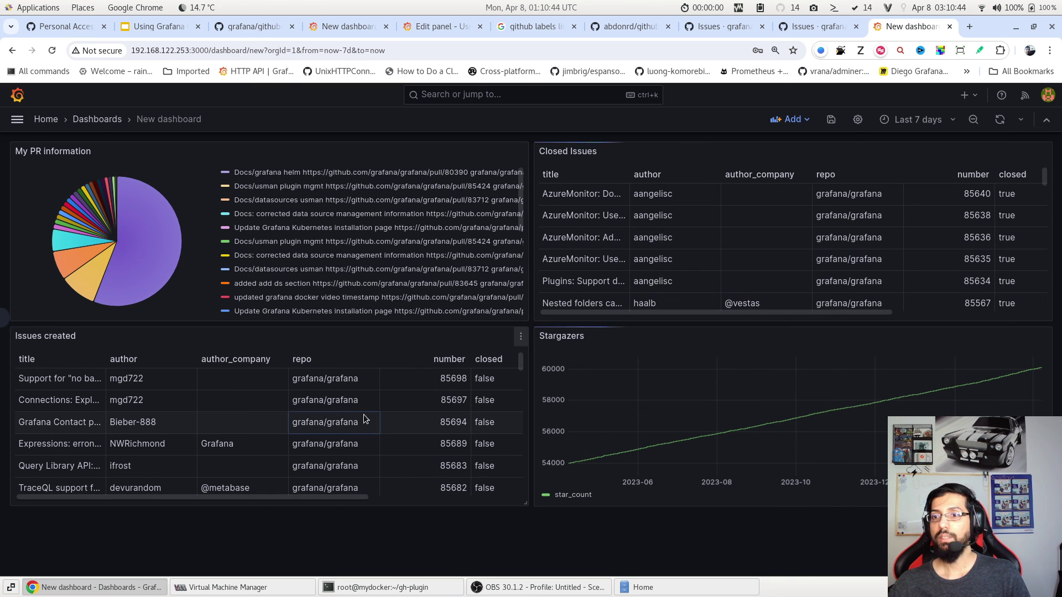